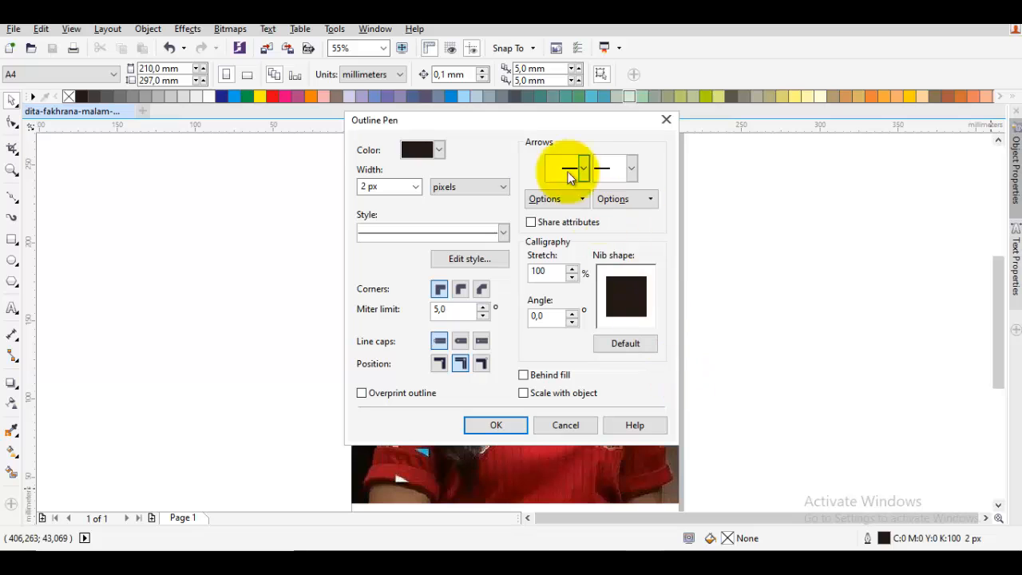
- Set the default outline width to 20 px
left_click(417, 185)
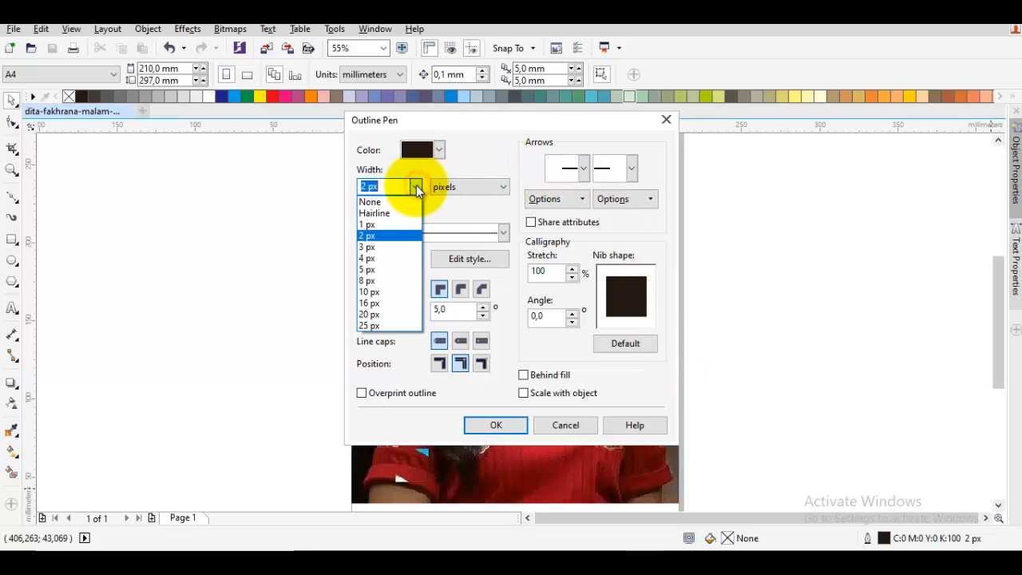
left_click(390, 314)
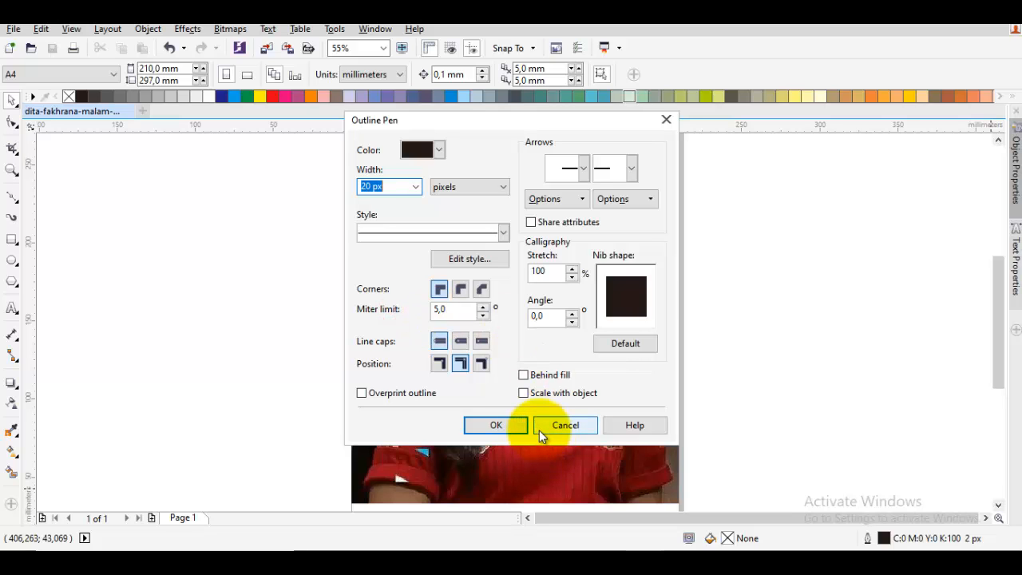
left_click(494, 428)
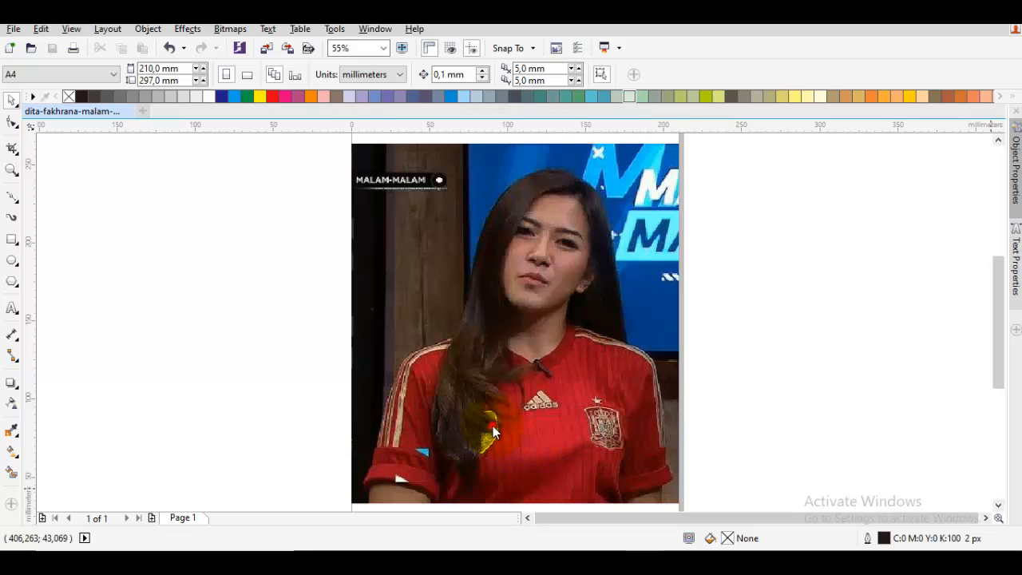
- Start a Pen curve at the forehead hairline and trace the hair's inner edge down the left side of the face to the chin
left_click_drag(669, 324, 637, 367)
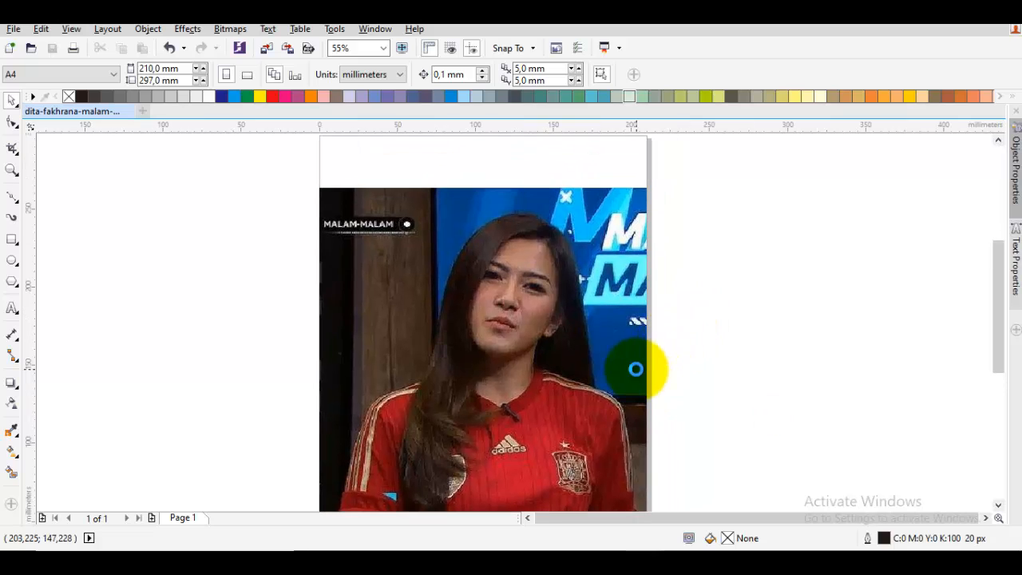
left_click_drag(299, 255, 300, 258)
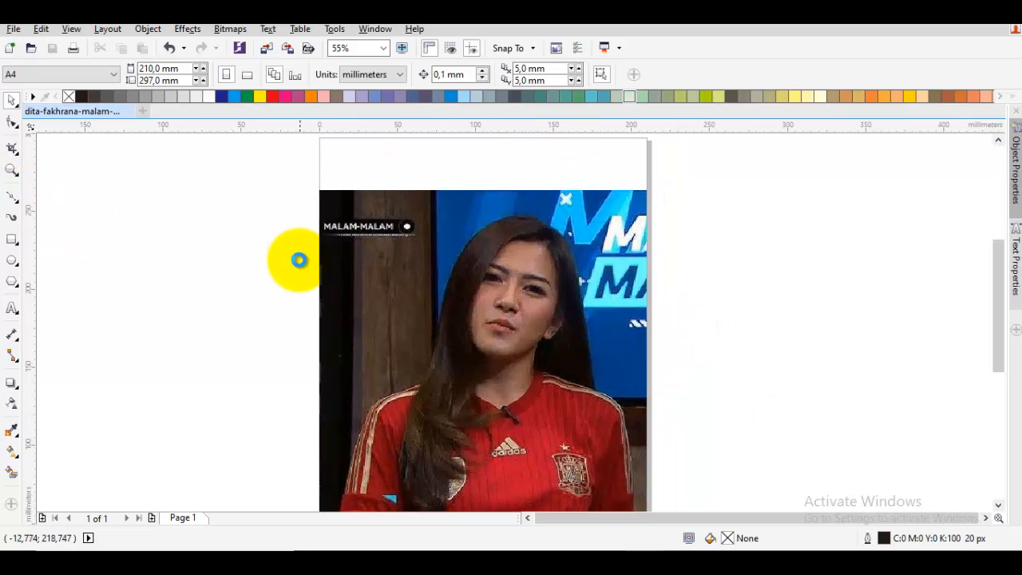
key("p")
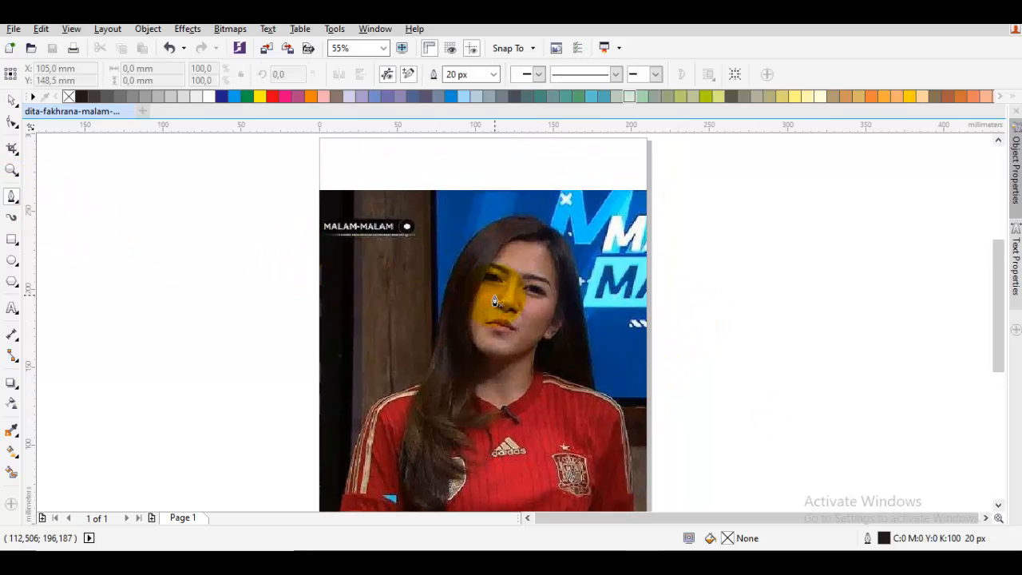
scroll(505, 302, "up", 1)
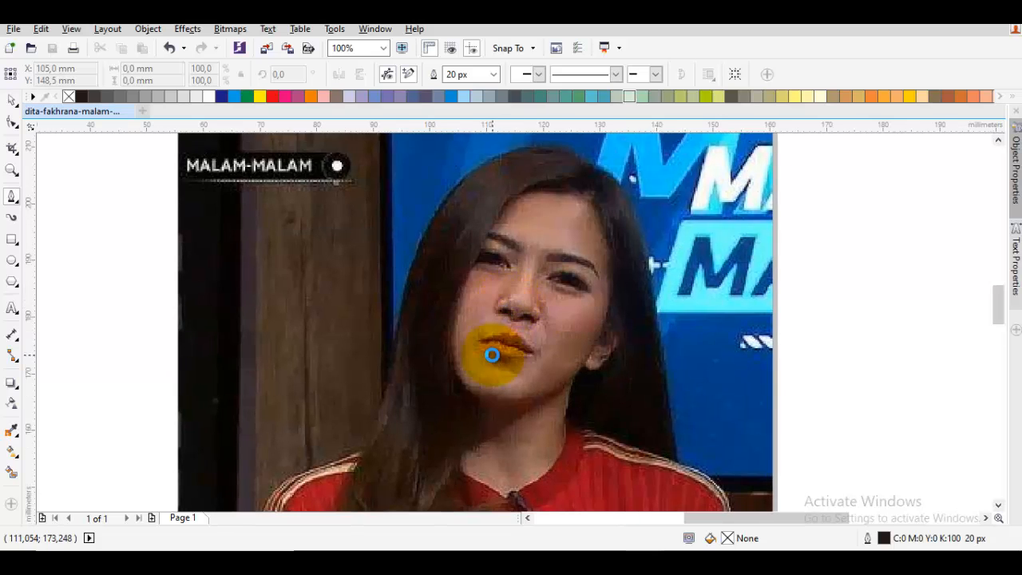
scroll(486, 354, "up", 1)
scroll(490, 331, "up", 1)
scroll(542, 246, "down", 3)
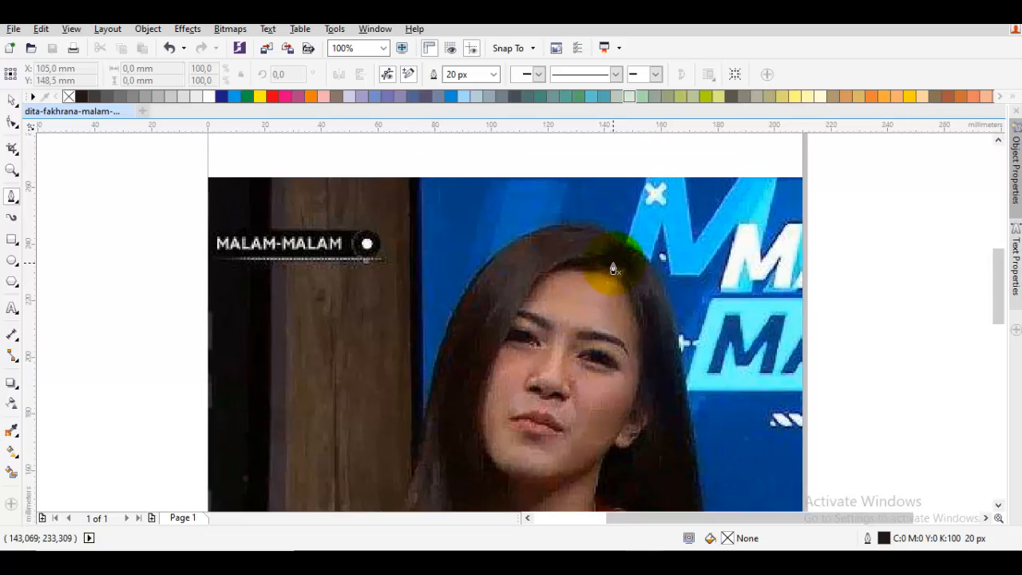
scroll(612, 267, "up", 1)
left_click(610, 279)
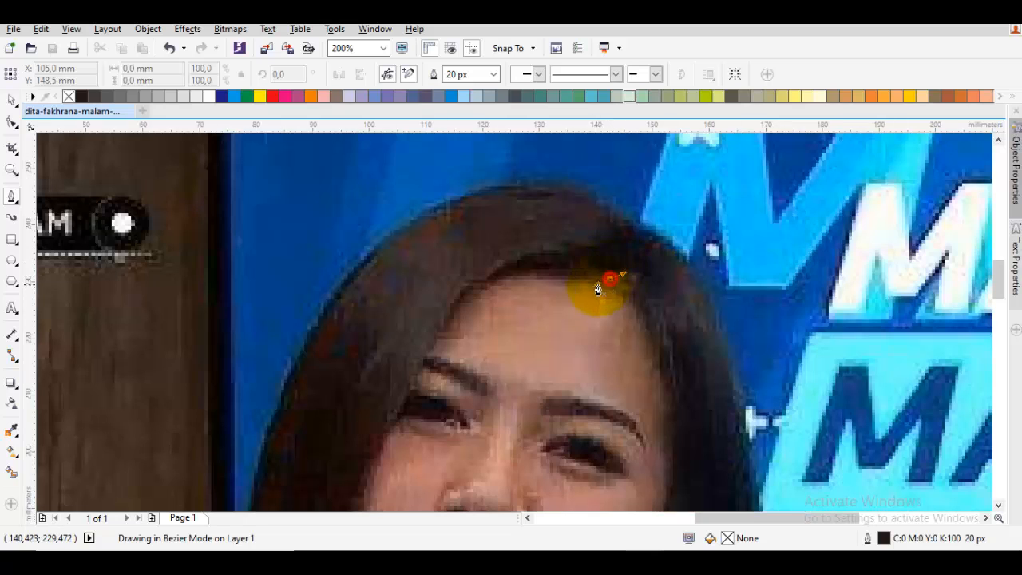
left_click(484, 285)
scroll(483, 286, "down", 1)
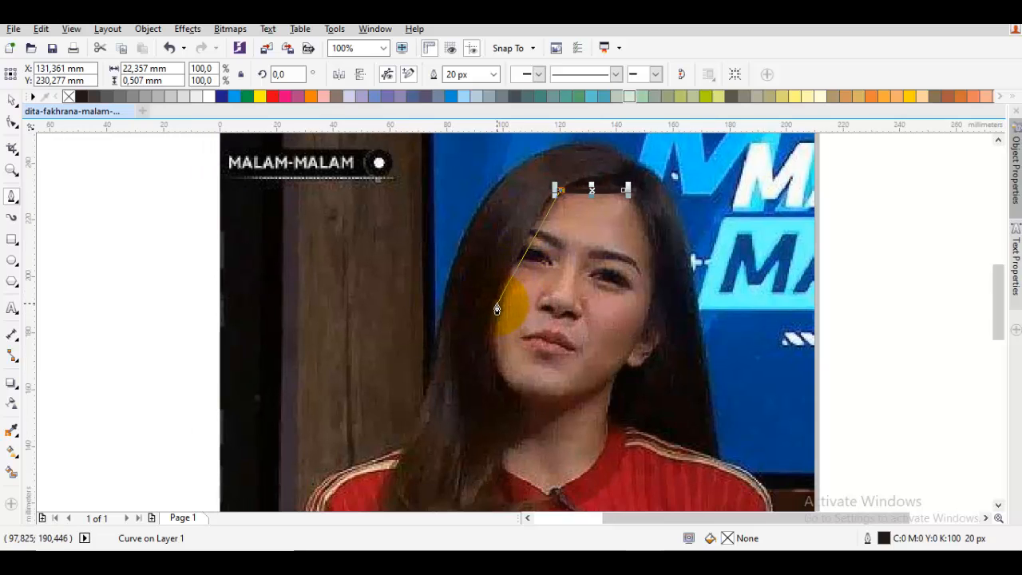
left_click_drag(497, 308, 477, 360)
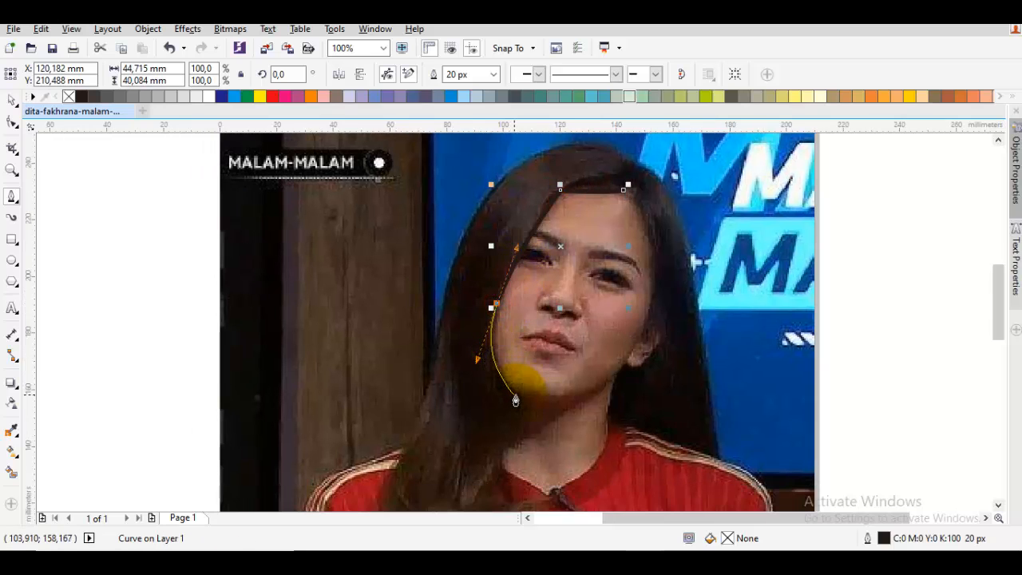
left_click(516, 399)
- Continue the hair curve down past the neck to the lock over the collar and color its outline yellow
scroll(527, 336, "down", 3)
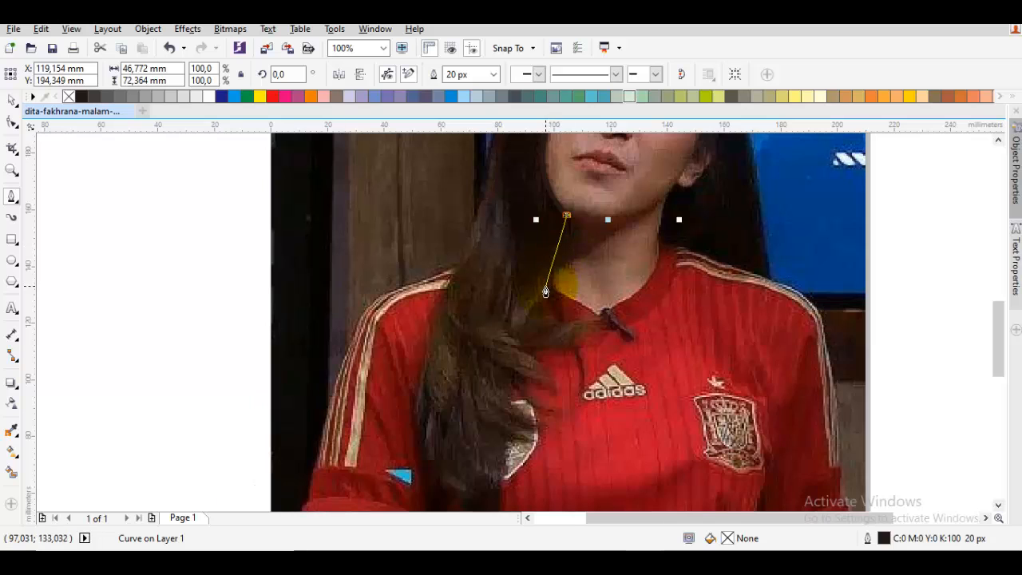
left_click(547, 285)
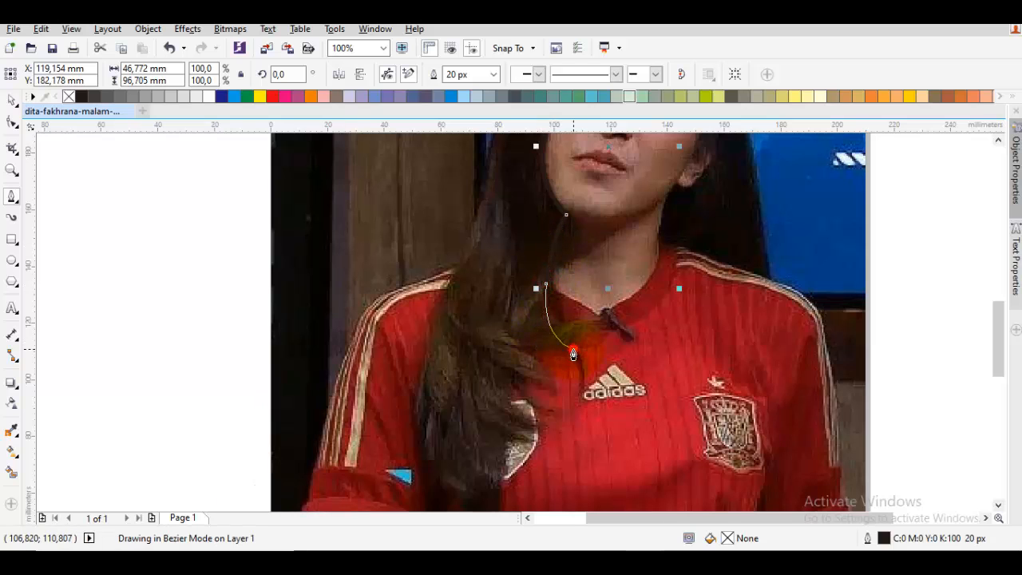
left_click_drag(573, 349, 532, 346)
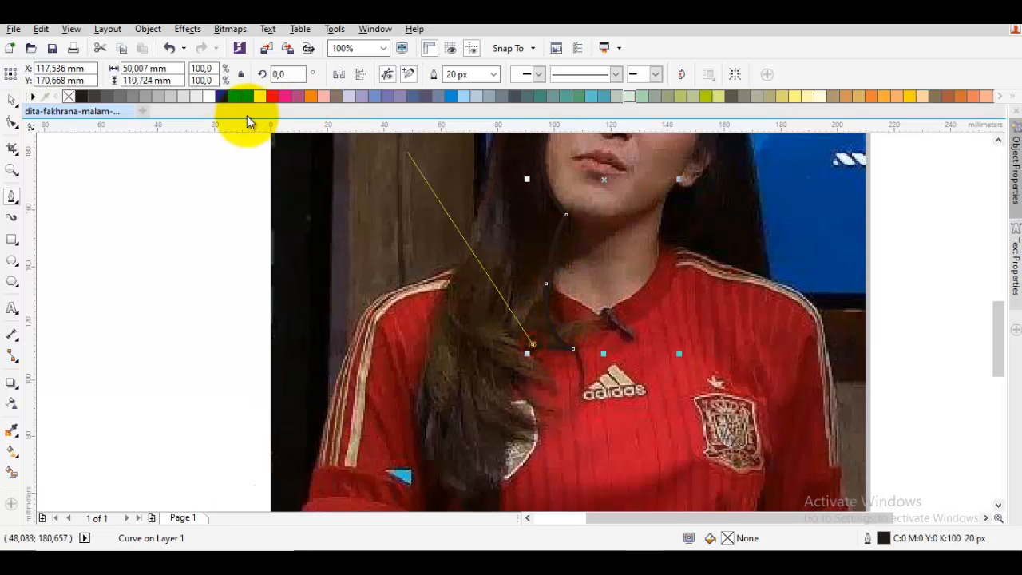
right_click(260, 96)
- Trace the inner edge of the long hair over the shirt down to its lower tip
scroll(463, 239, "down", 2)
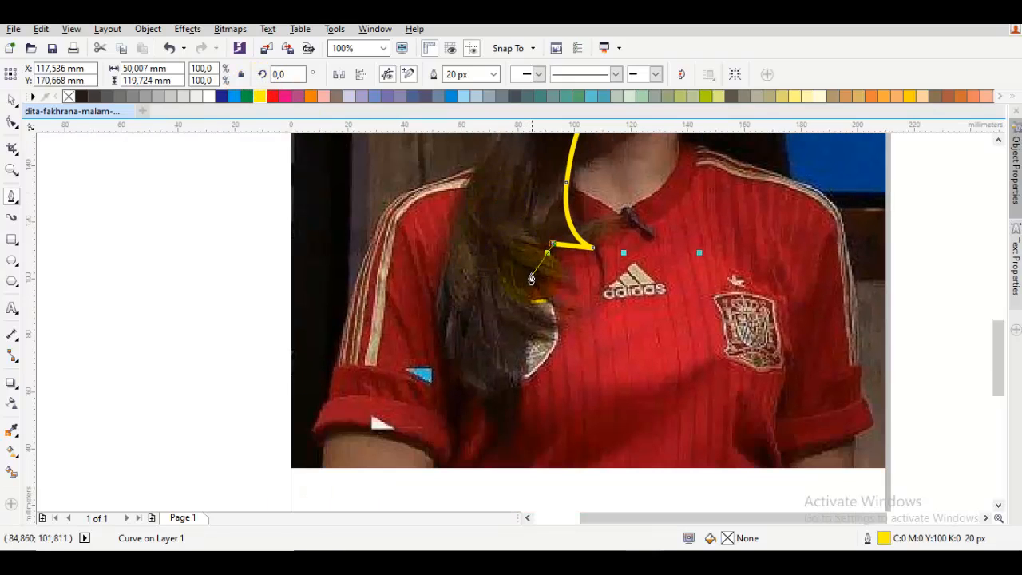
left_click_drag(524, 323, 511, 363)
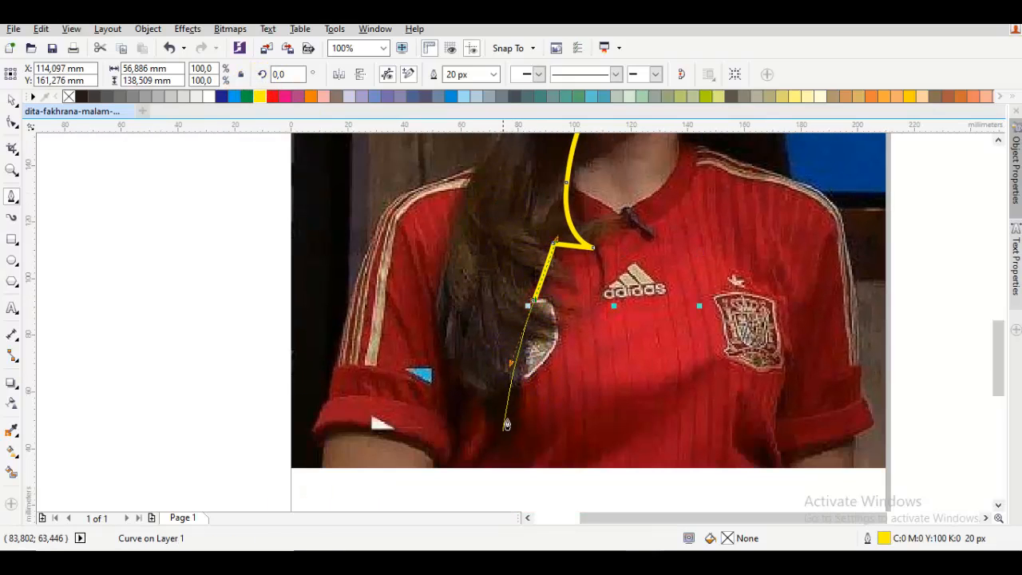
left_click_drag(505, 423, 536, 374)
left_click(556, 392)
- Trace the outer edge of the long hair from its lower tip up past the left shoulder
scroll(479, 367, "up", 2)
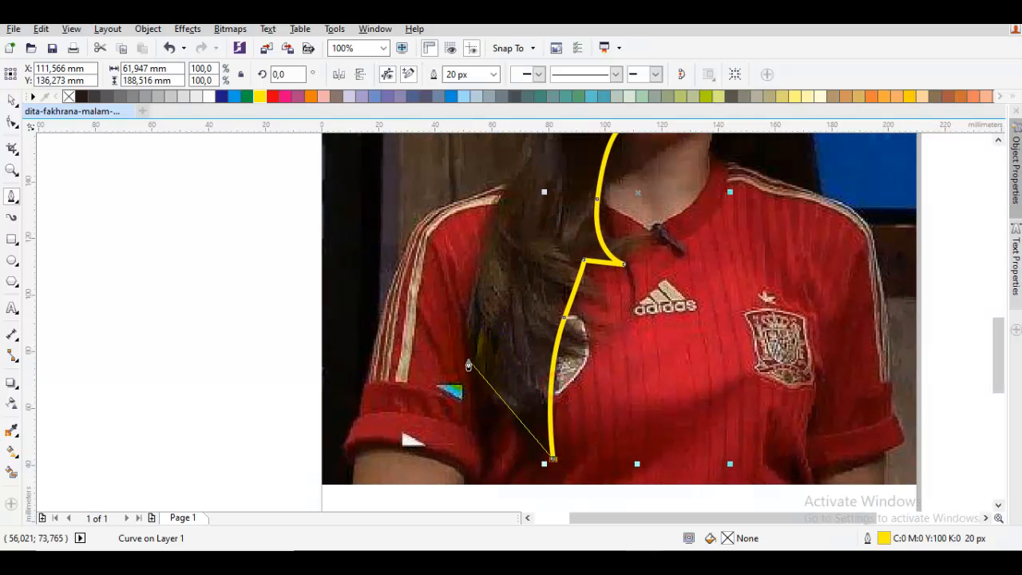
left_click_drag(466, 350, 440, 258)
scroll(447, 312, "up", 4)
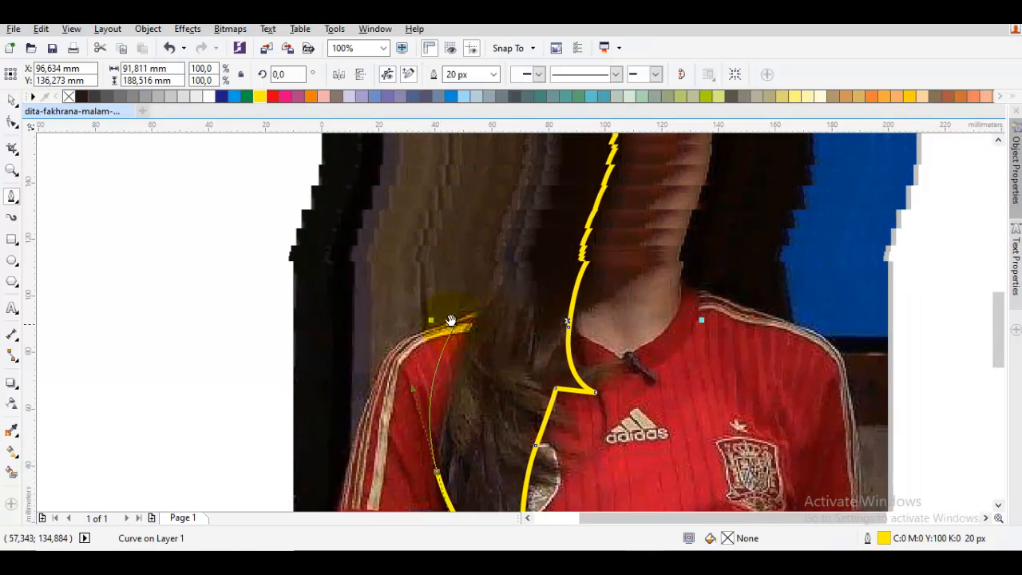
left_click_drag(499, 278, 500, 267)
scroll(500, 271, "up", 6)
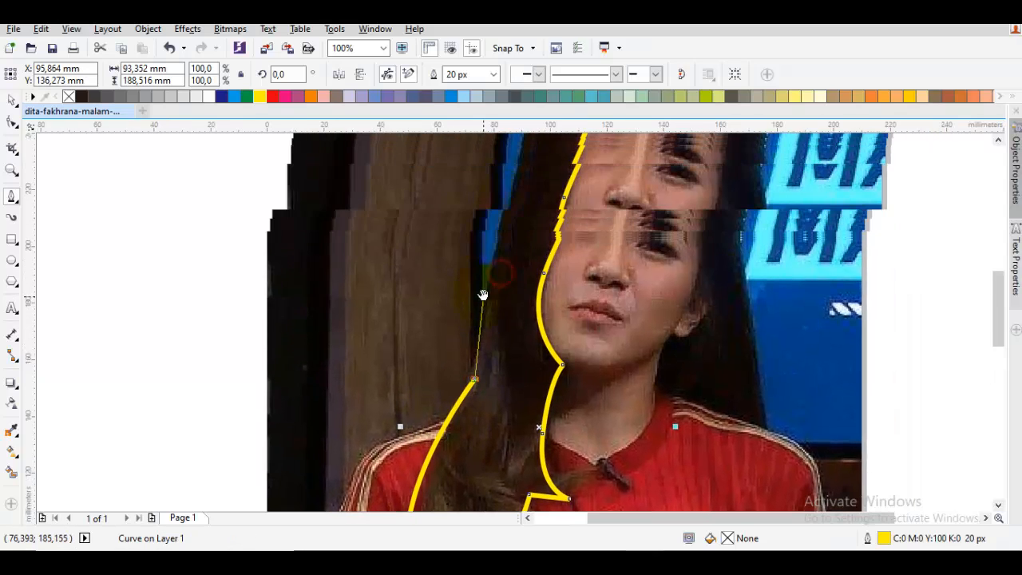
left_click_drag(469, 349, 517, 216)
key("Escape")
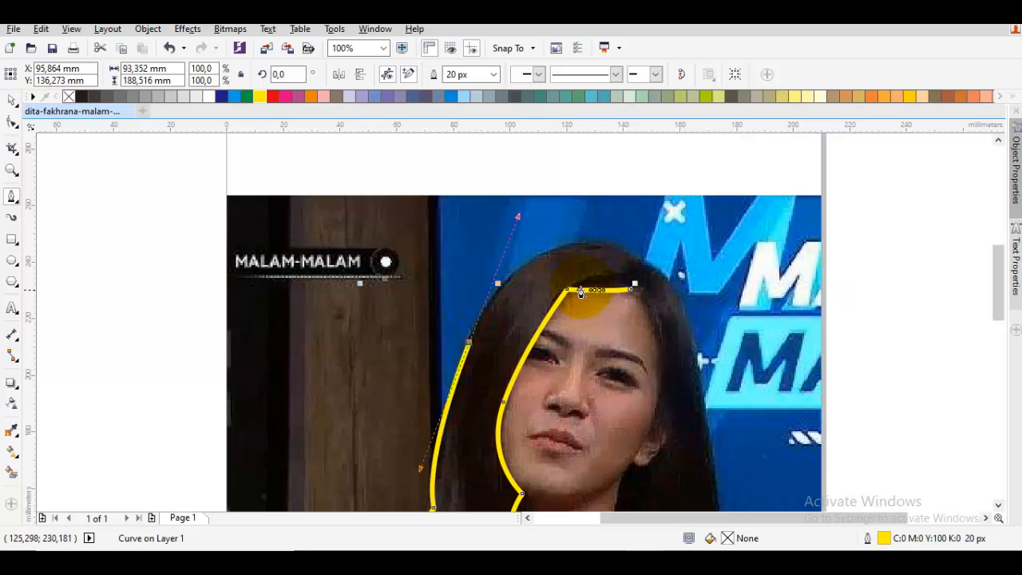
mouse_move(582, 288)
left_mouse_down()
mouse_move(639, 267)
mouse_move(564, 287)
left_mouse_up()
key("ctrl+z")
- Curve the hair outline up the left side of the head and over the crown
scroll(645, 276, "down", 2)
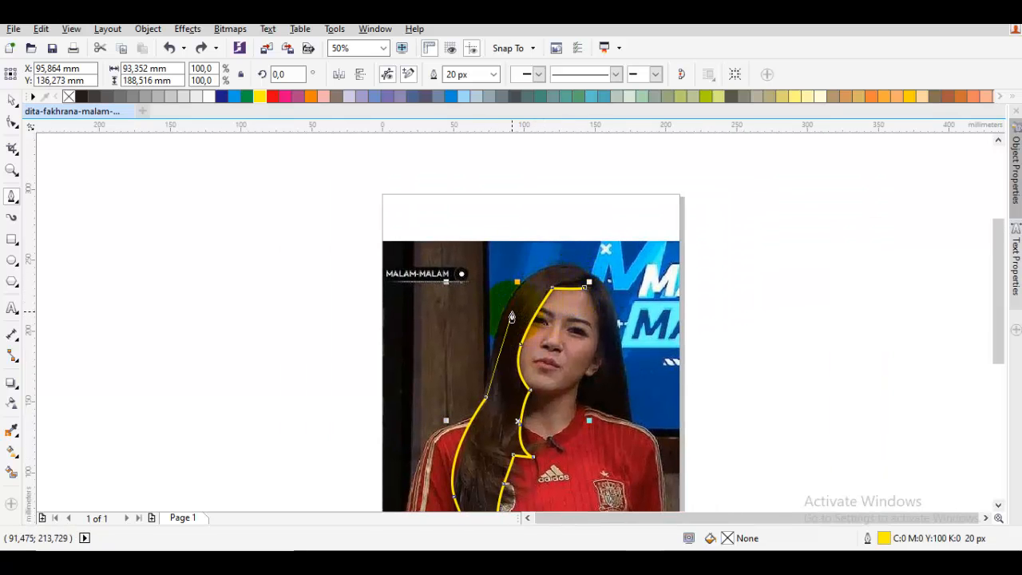
left_click_drag(516, 297, 548, 243)
scroll(588, 277, "up", 1)
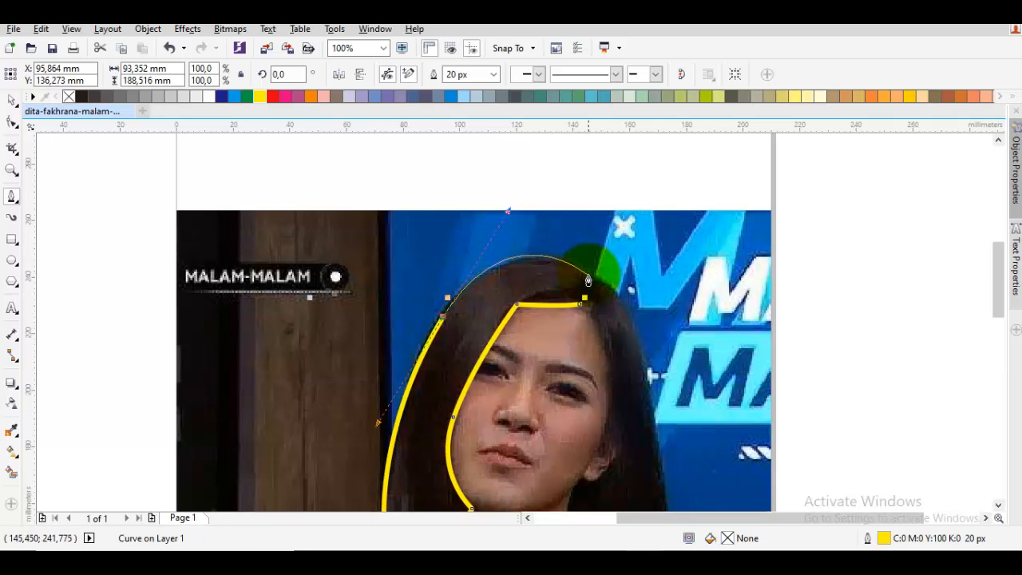
left_click(589, 278)
- Trace the outer edge of the hair down the right side of the head to the shoulder
left_click_drag(606, 306, 572, 185)
left_click_drag(614, 276, 620, 389)
left_click_drag(654, 461, 639, 388)
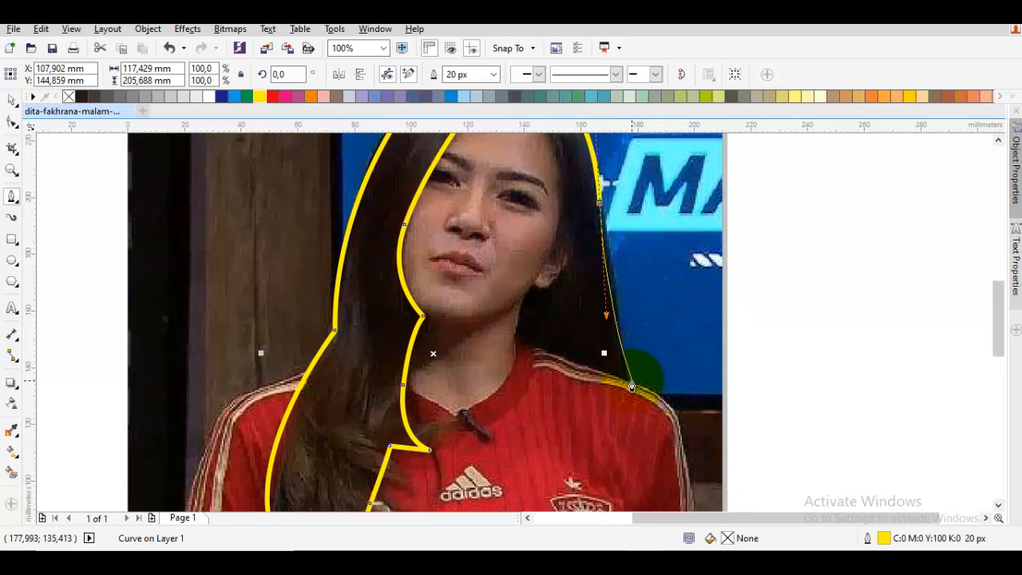
left_click(629, 387)
- Follow the right shoulder line back to the neck and trace up the neck to the jaw
scroll(575, 359, "up", 2)
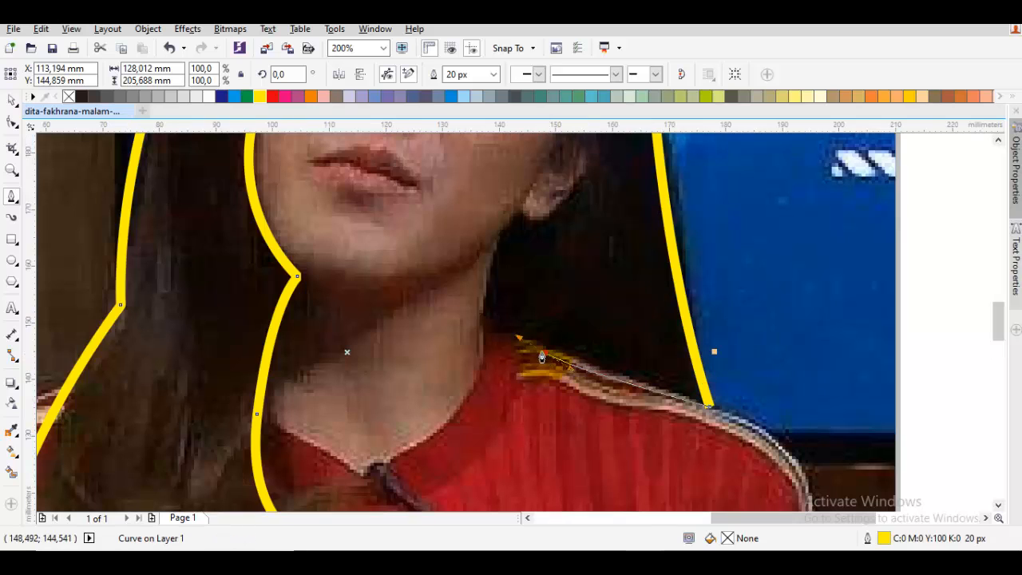
left_click_drag(544, 353, 494, 334)
left_click(478, 349)
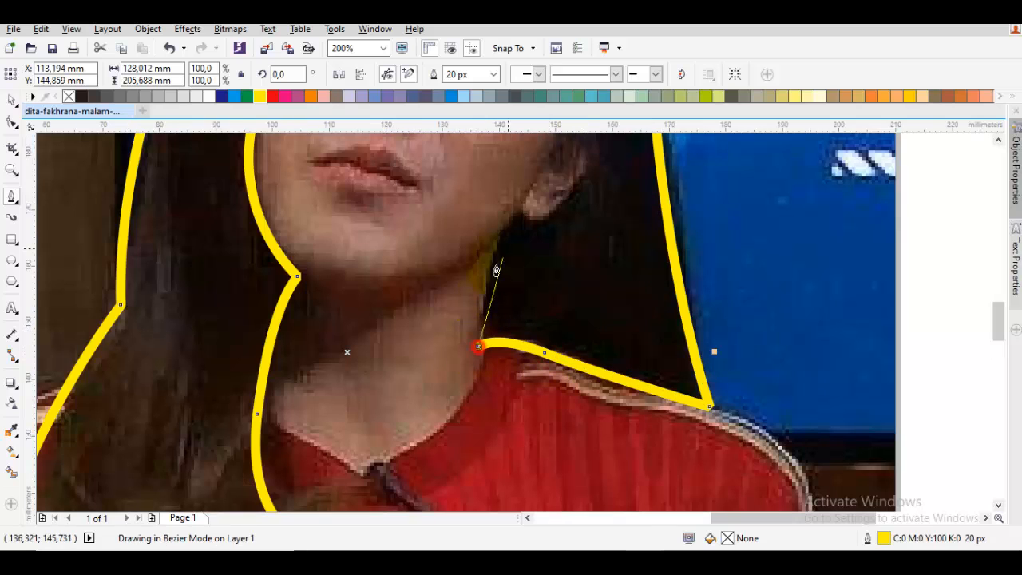
left_click_drag(499, 235, 504, 220)
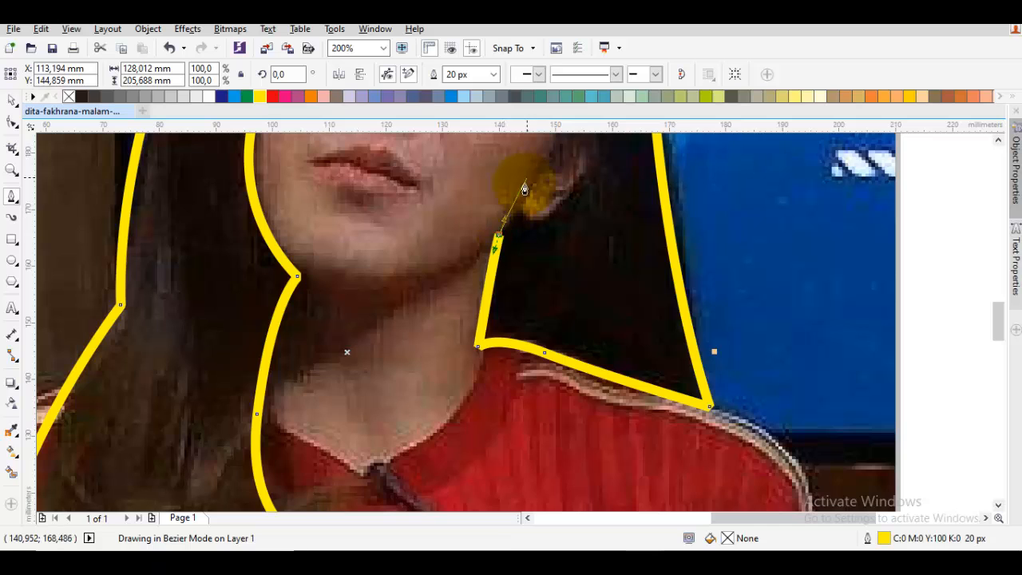
- Extend the hair outline along the jaw to the earlobe and trace around the ear
mouse_move(524, 182)
left_mouse_down()
mouse_move(461, 317)
mouse_move(483, 309)
mouse_move(484, 321)
left_mouse_up()
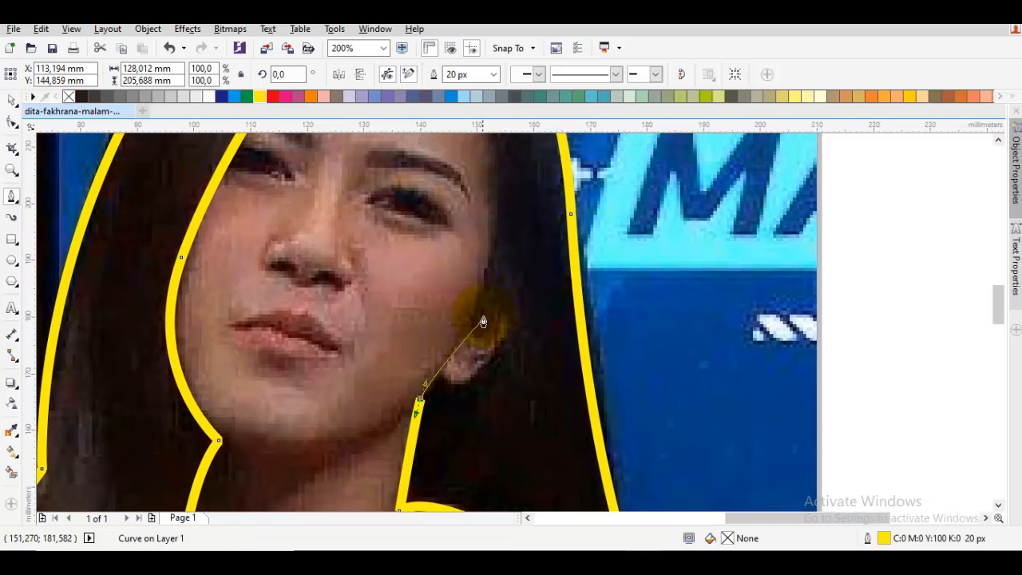
left_click(443, 365)
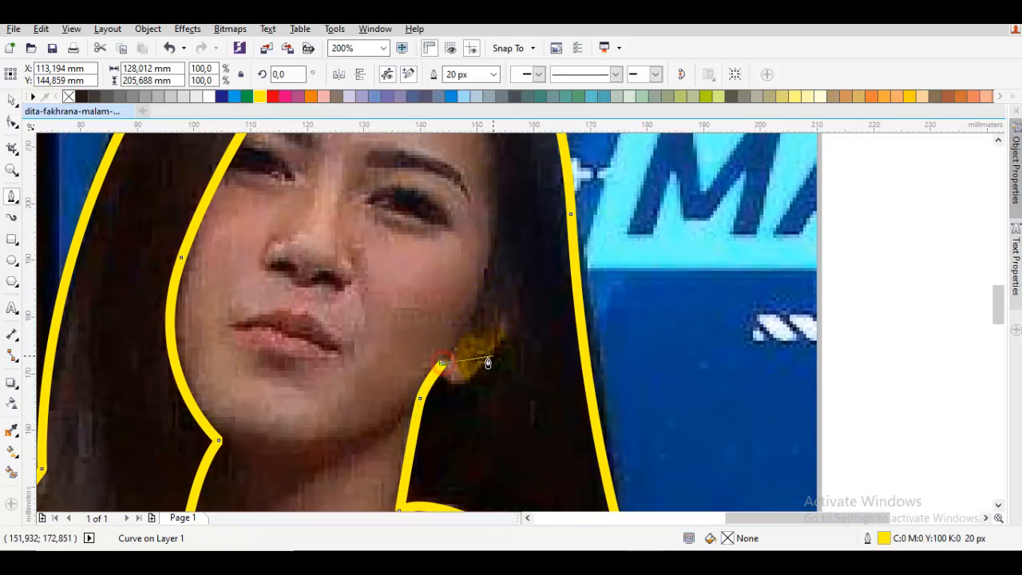
left_click_drag(506, 344, 530, 302)
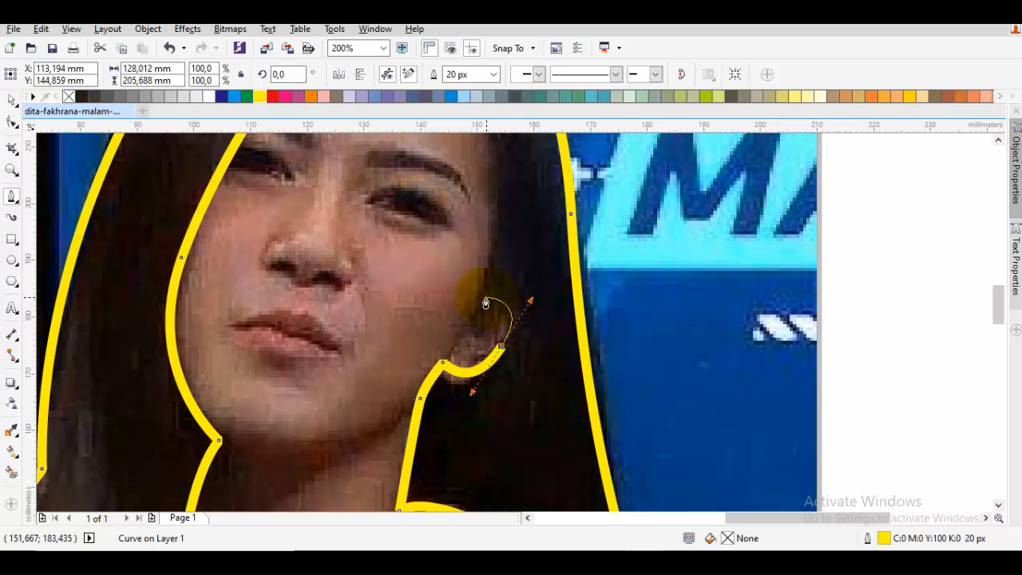
left_click(494, 301)
left_click(471, 329)
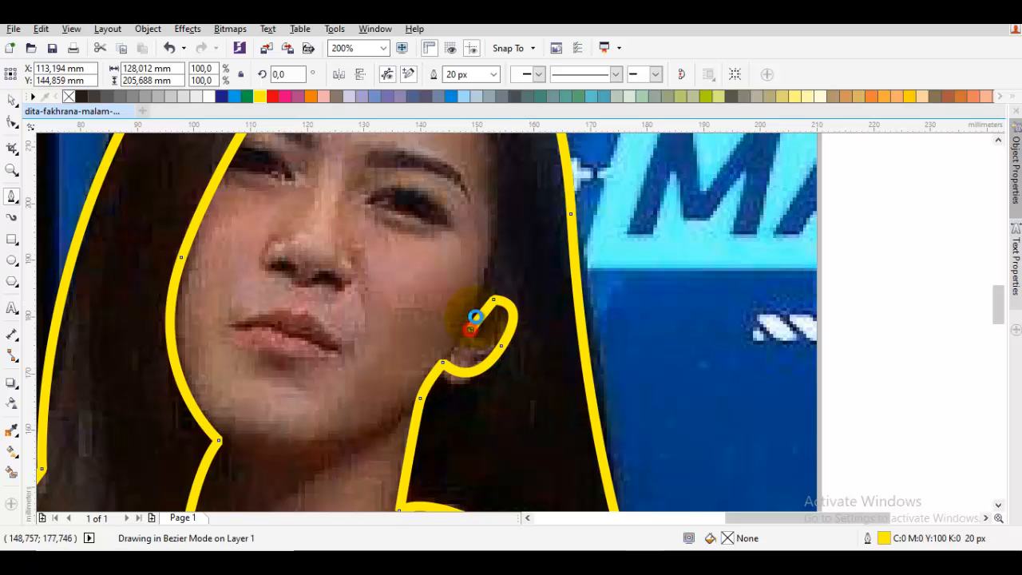
- Trace the hairline from the ear up the right side of the face and close the curve at its starting node
left_click_drag(490, 198, 450, 325)
left_click_drag(465, 240, 467, 216)
left_click(397, 159)
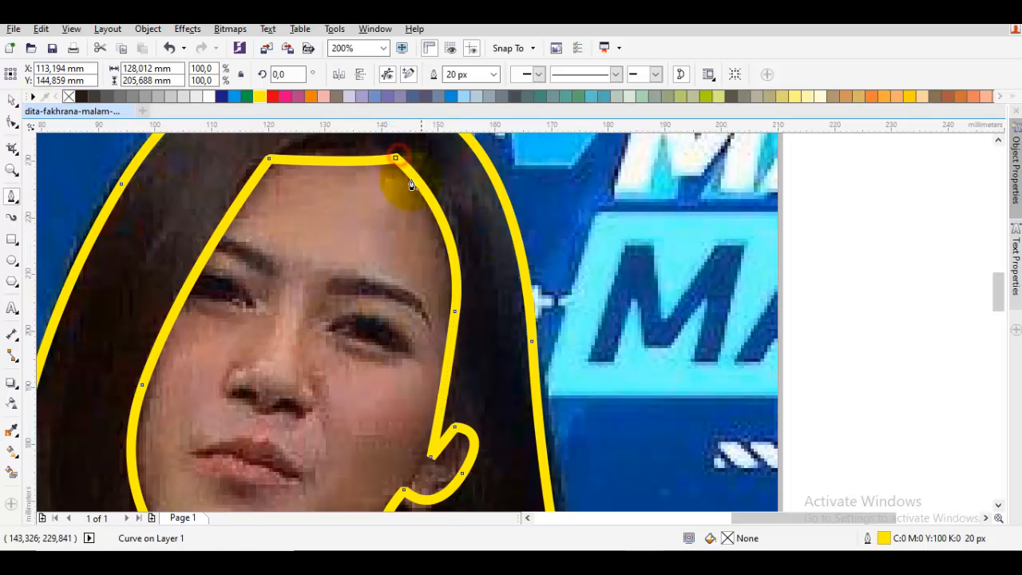
- Convert all segments of the closed hair outline to curves and make all its nodes cusp nodes
left_click(458, 322)
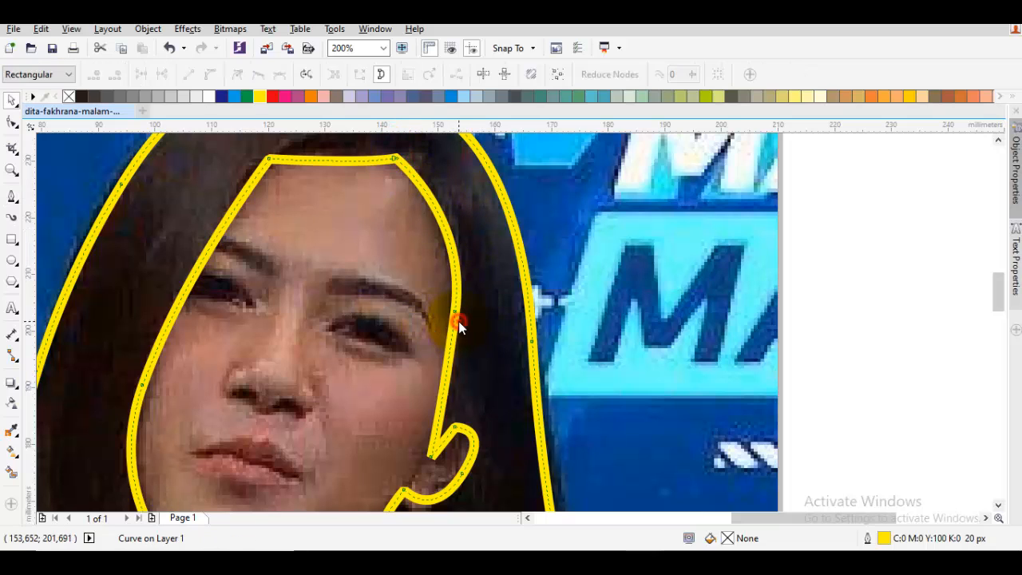
double_click(458, 318)
left_click_drag(474, 209, 478, 230)
right_click(477, 227)
left_click(463, 222)
right_click(466, 216)
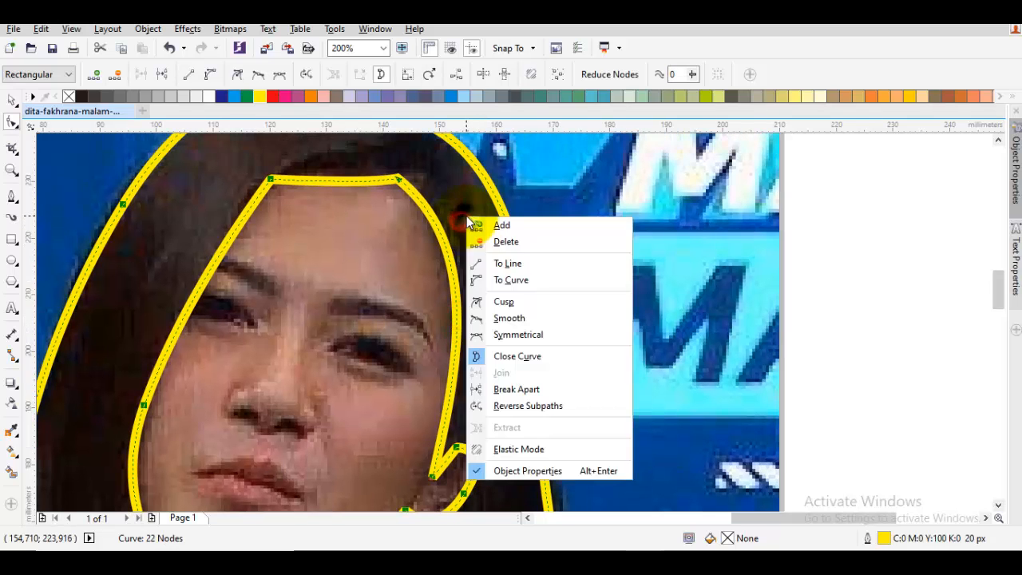
left_click(503, 301)
right_click(599, 226)
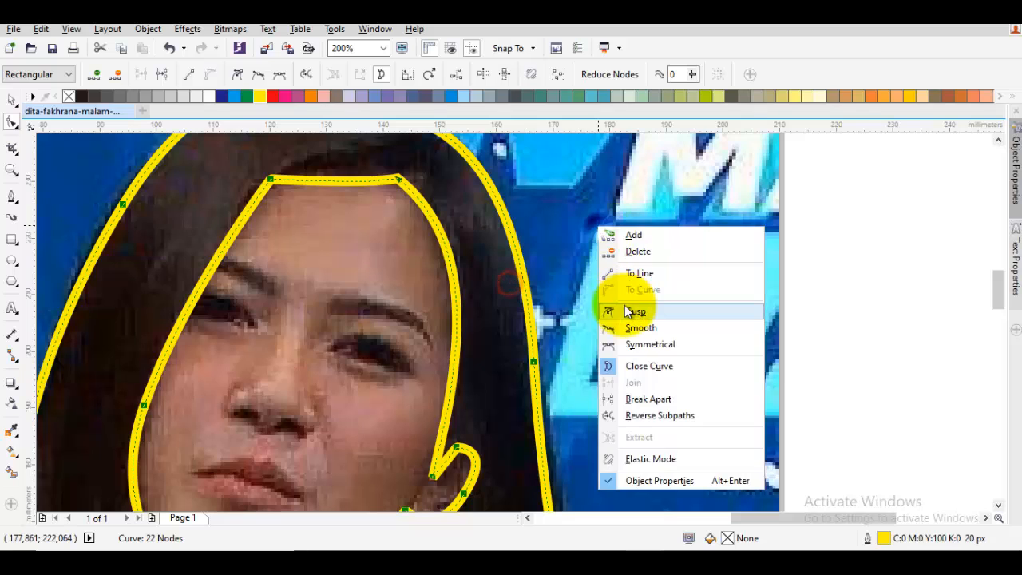
left_click(631, 314)
left_click(507, 321)
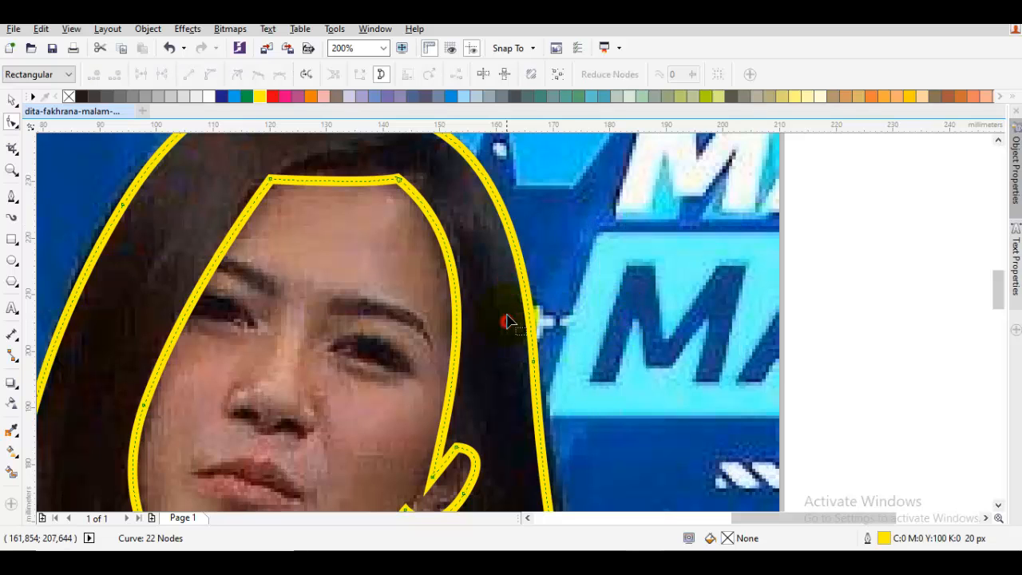
- Adjust the curve of the hairline at the right corner of the forehead
left_click(400, 183)
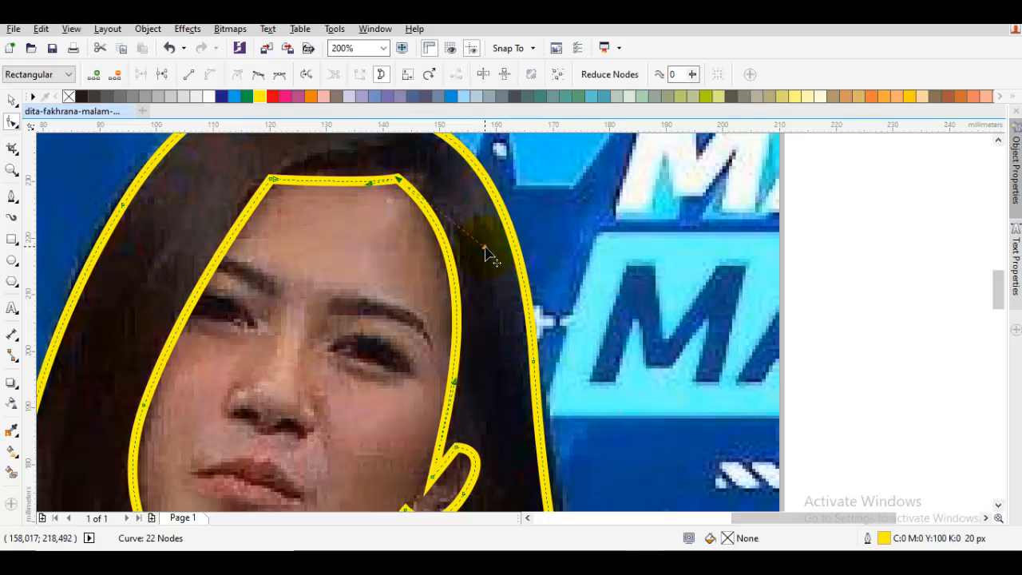
left_click_drag(484, 249, 486, 266)
scroll(376, 255, "down", 2)
key("space")
left_click_drag(361, 265, 492, 236)
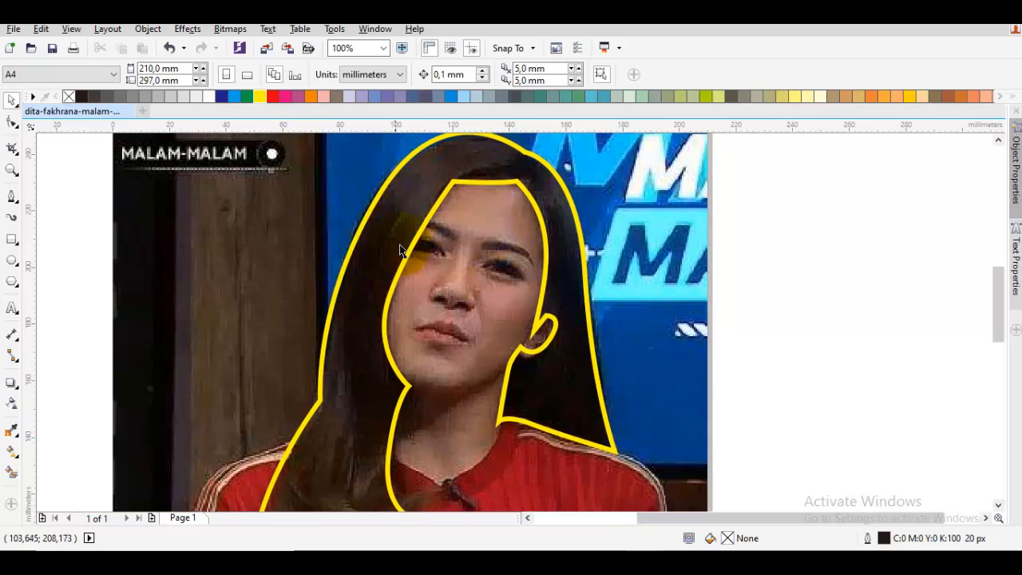
- Delete the extra node on the hairline along the left side of the face
left_click(390, 241)
key("space")
double_click(390, 294)
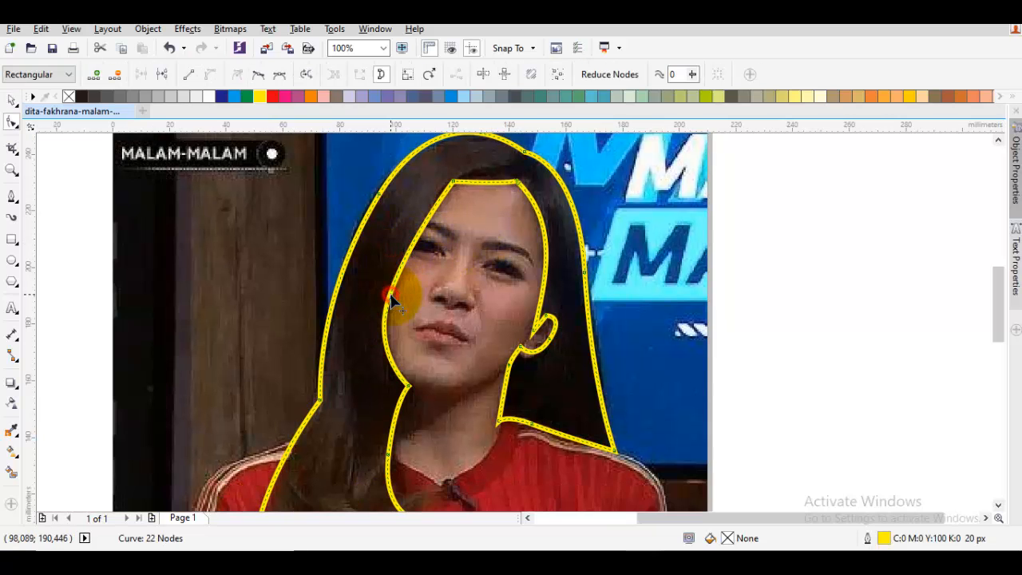
key("space")
left_click_drag(449, 372, 481, 290)
scroll(483, 297, "down", 3)
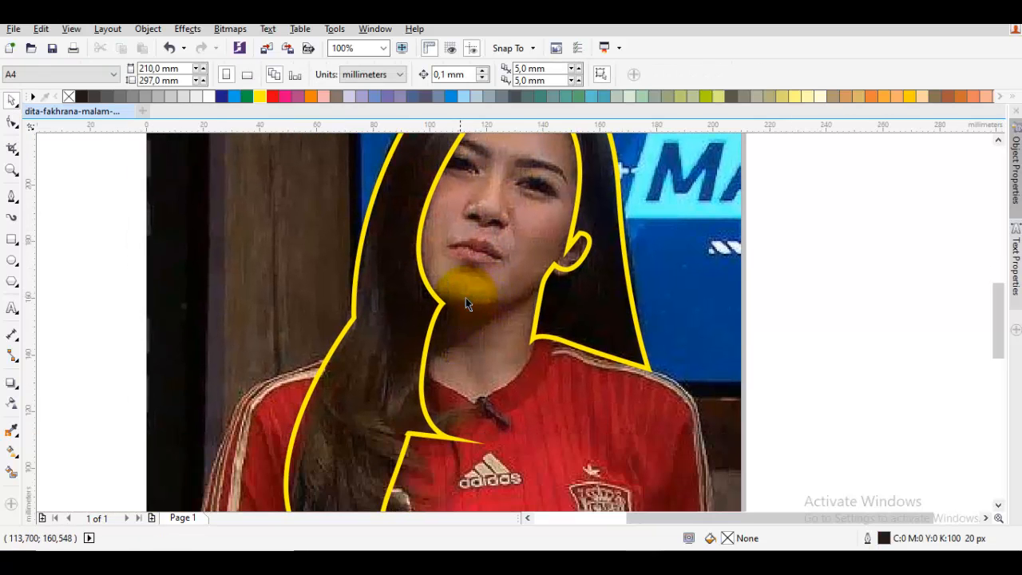
- Delete the extra node on the hair edge beside the neck and reshape the curve running down to the strand tip
left_click(447, 293)
key("space")
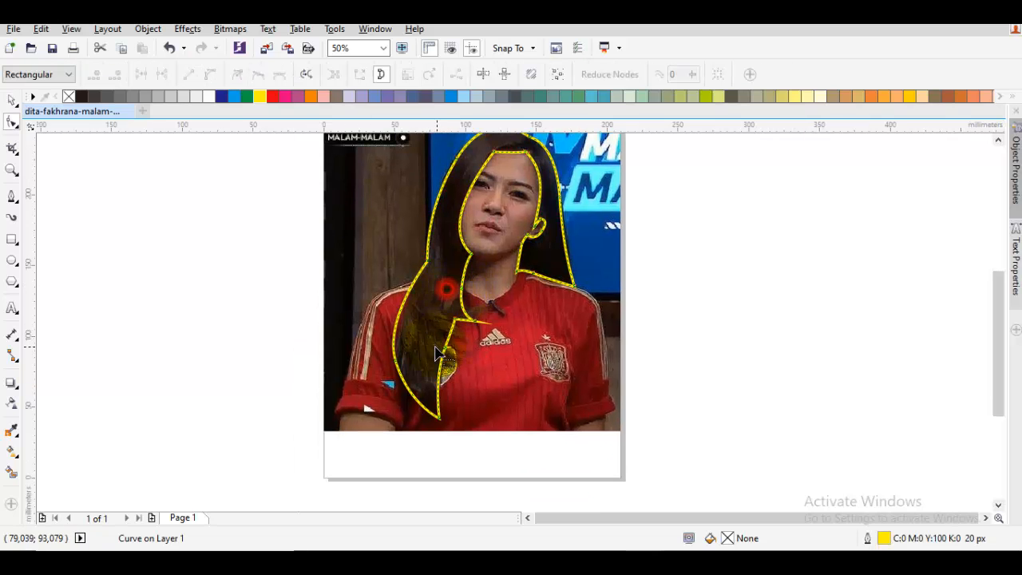
scroll(448, 351, "up", 2)
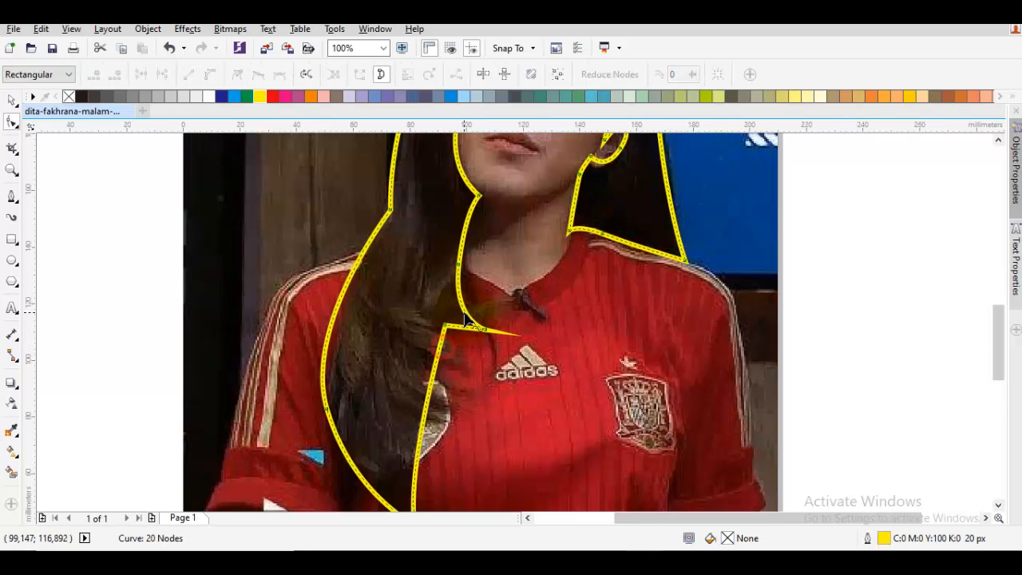
right_click(518, 325)
left_click(491, 270)
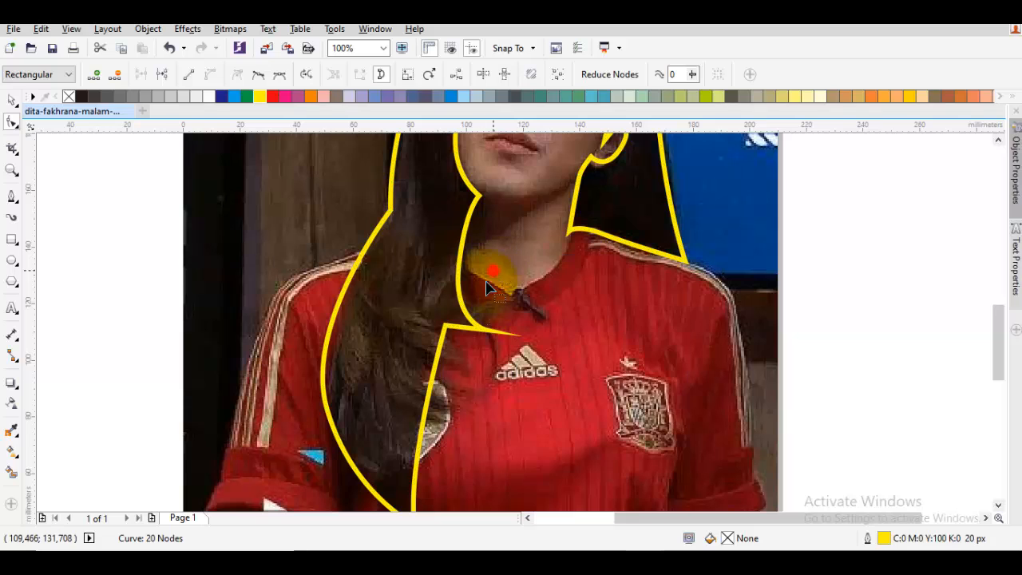
left_click(454, 264)
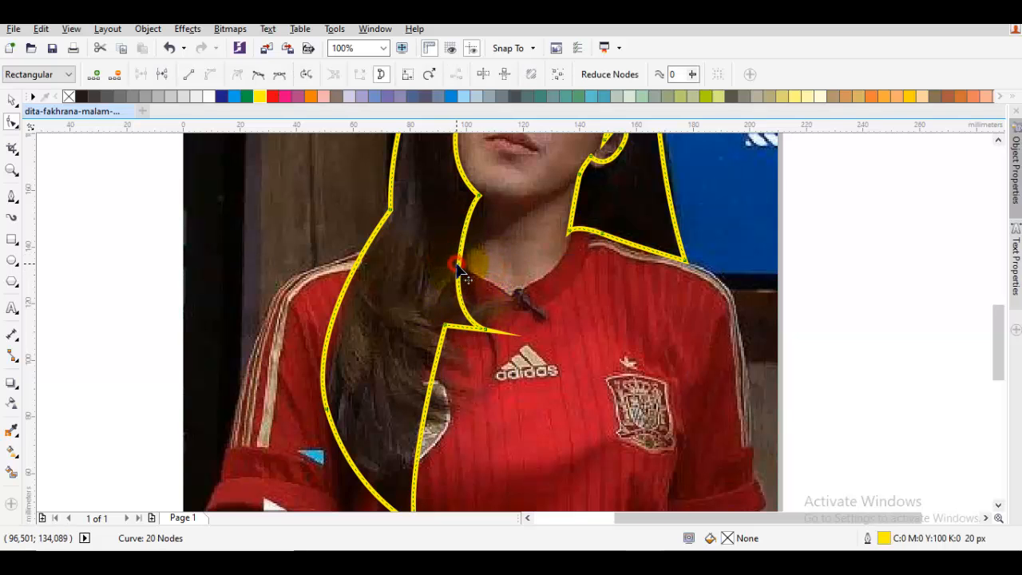
left_click(484, 336)
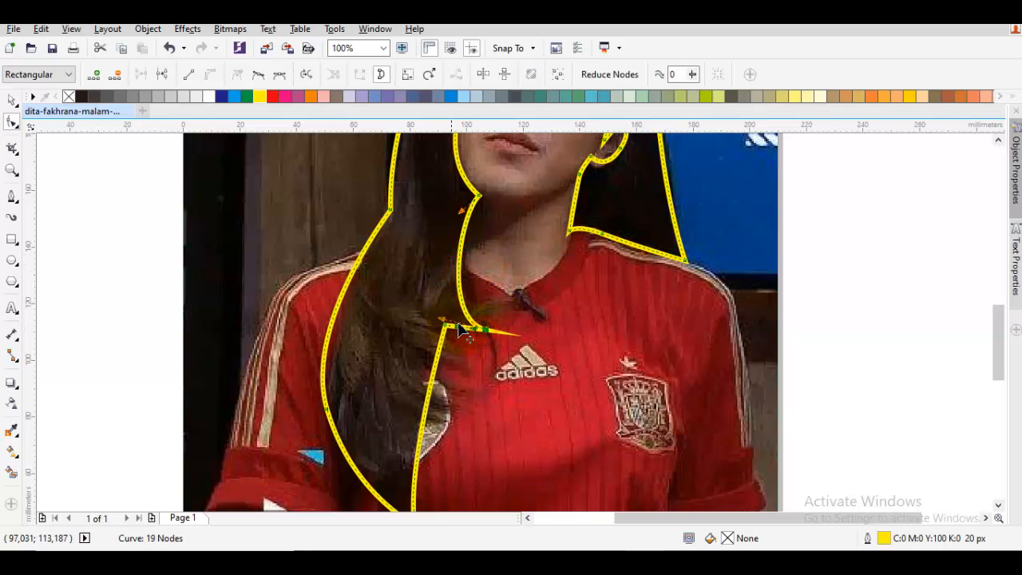
left_click_drag(443, 318, 464, 313)
- Raise the inner corner of the hair strand below the collar and bend its lower edge into a curve ending at the tip
scroll(470, 334, "up", 1)
left_click(447, 262)
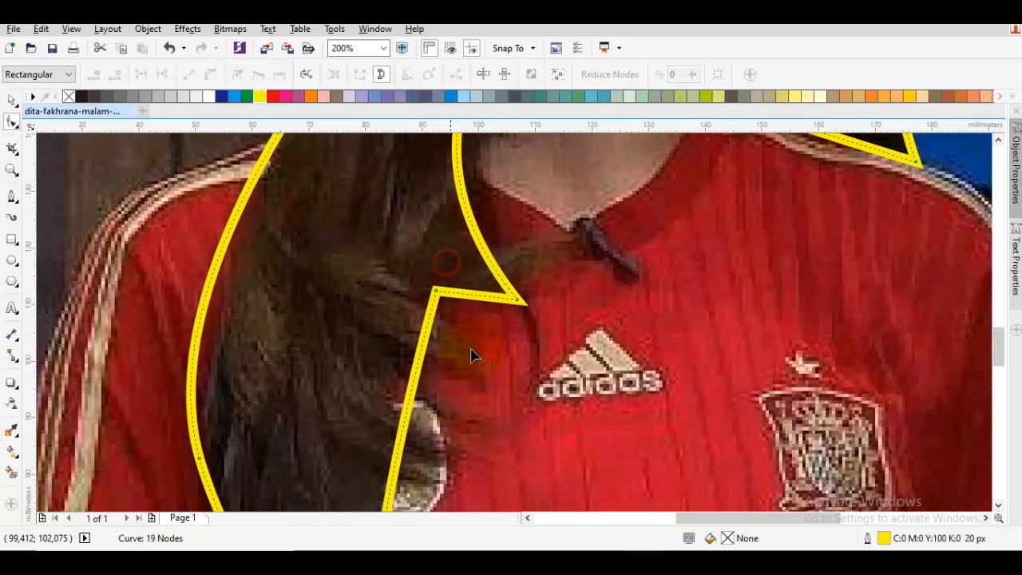
left_click_drag(436, 294, 492, 295)
scroll(487, 297, "right", 1)
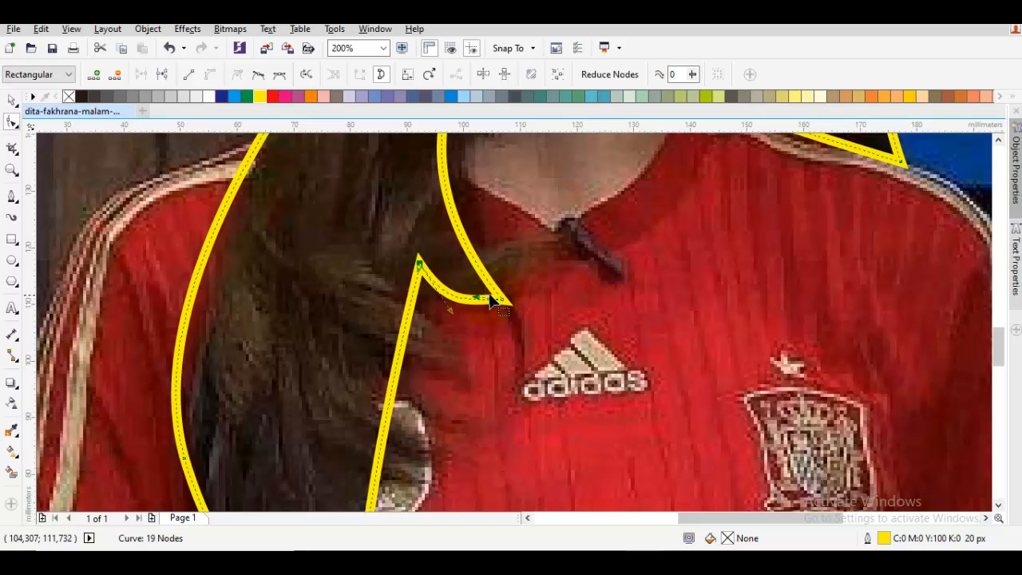
left_click_drag(482, 304, 503, 306)
- Draw a closed pointed hair strand about 65 mm long with the Pen tool, its tip on the shirt below the first strand
key("space")
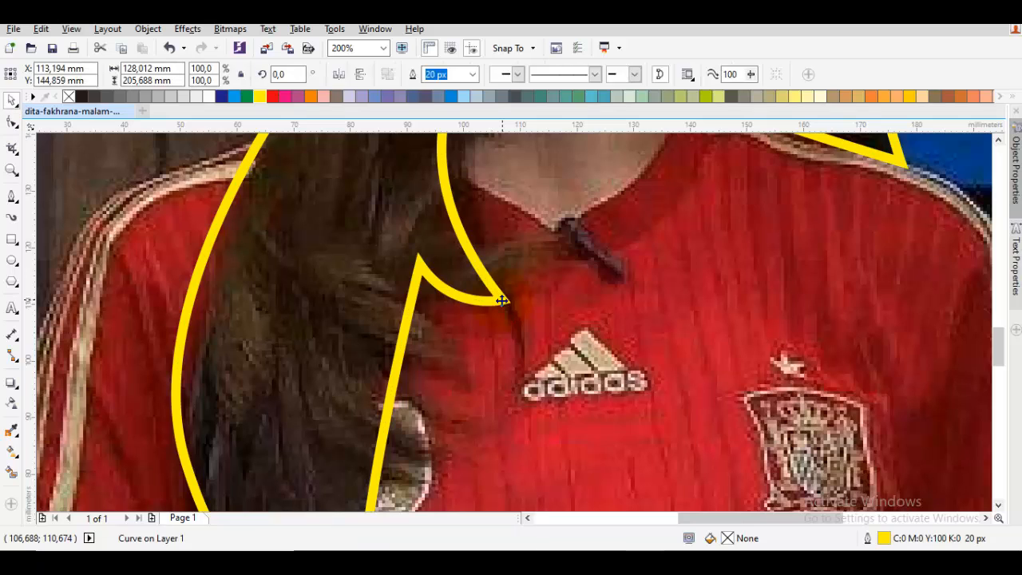
key("Escape")
scroll(499, 304, "down", 1)
key("F5")
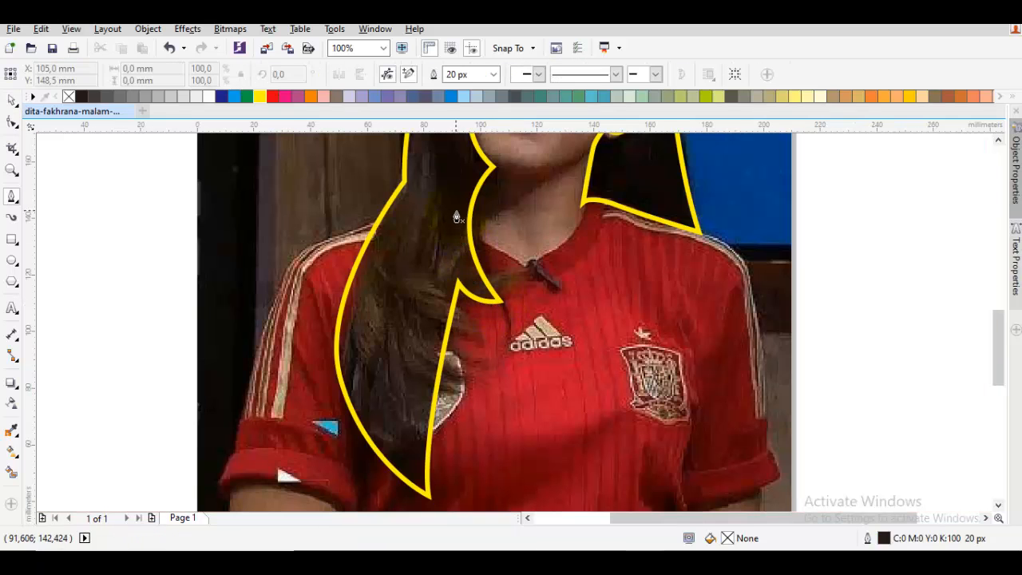
left_click(461, 178)
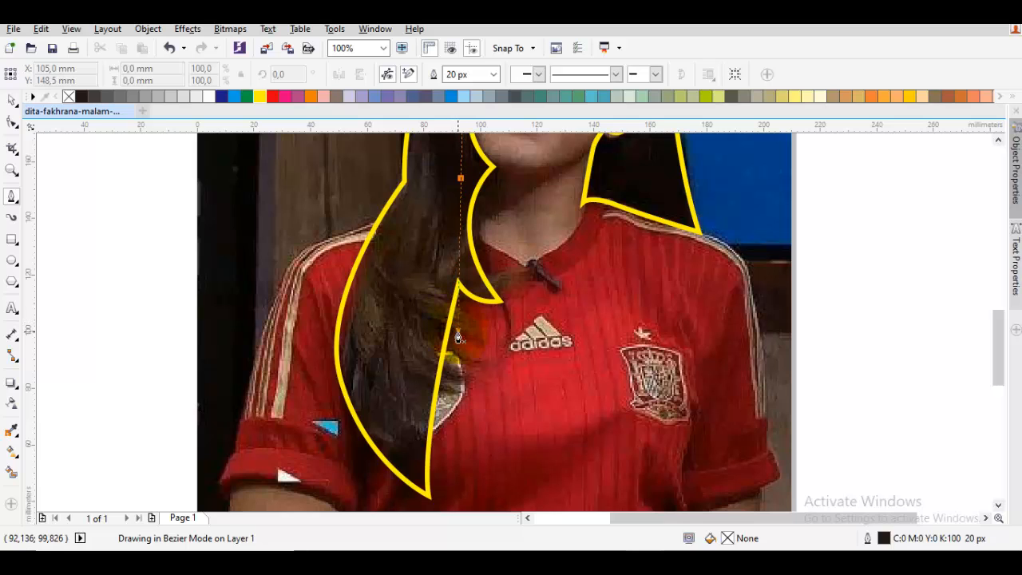
left_click_drag(454, 357, 482, 400)
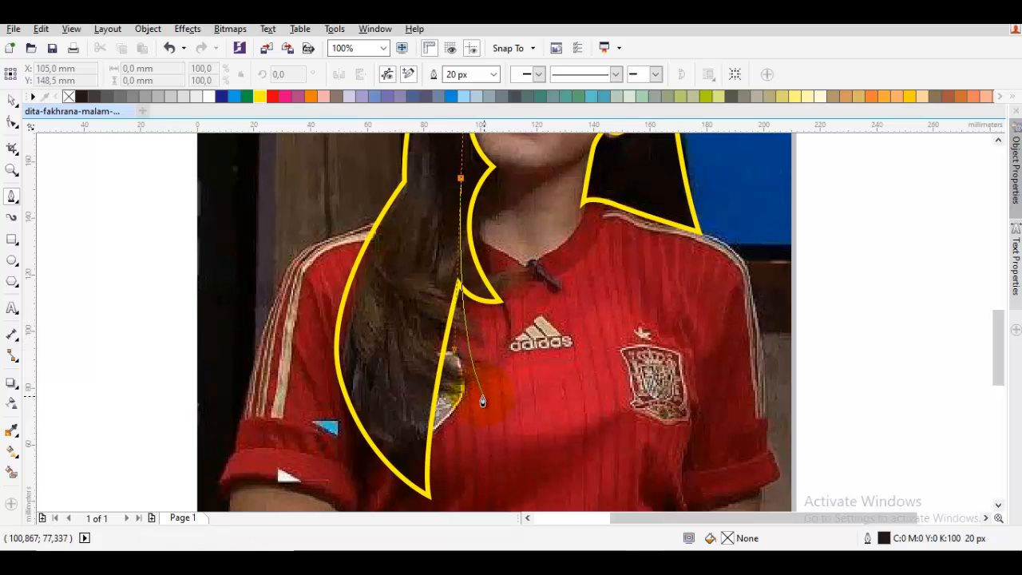
double_click(481, 361)
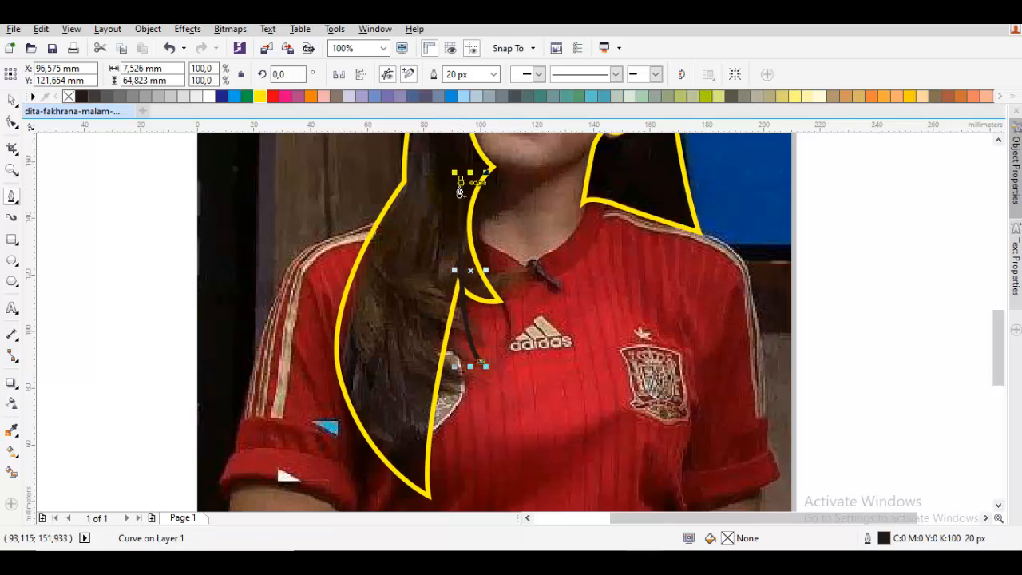
left_click_drag(461, 178, 400, 353)
- Weld the new strand on the chest to the yellow hair outline
key("space")
left_click(384, 308, "shift")
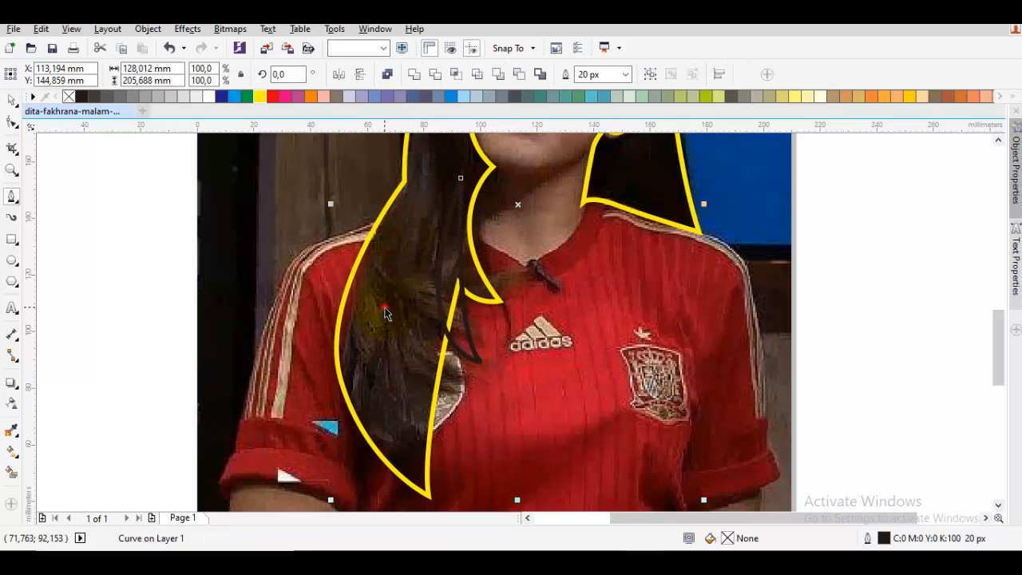
left_click(411, 74)
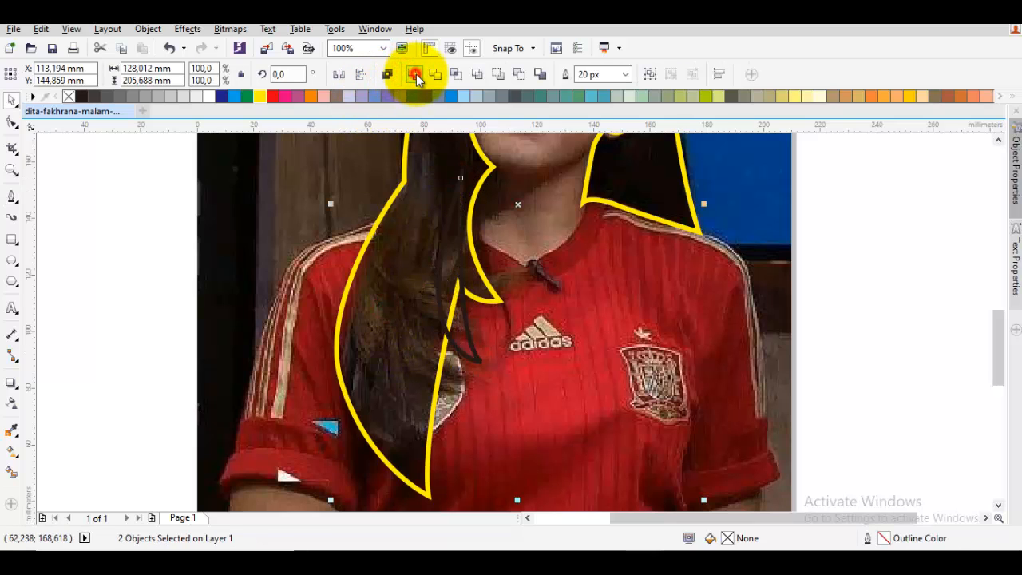
- Delete the extra node on the outer left edge of the hair, above the sleeve cuff
double_click(404, 331)
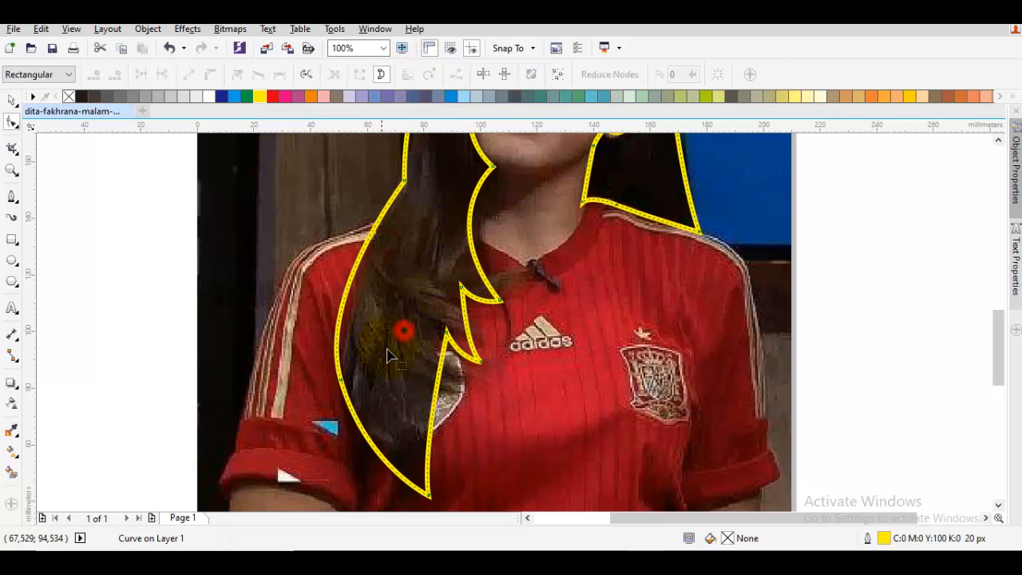
double_click(343, 380)
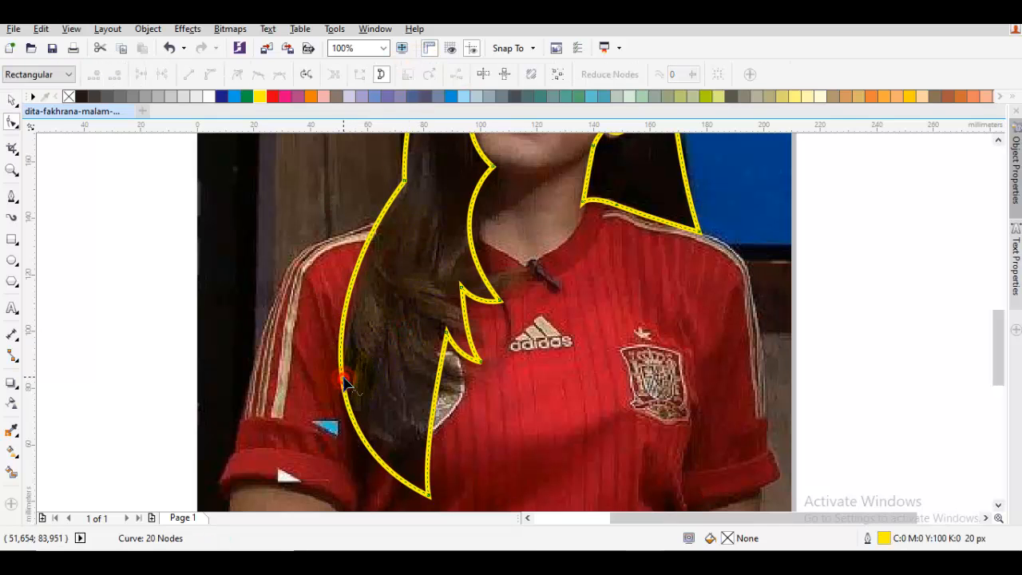
key("space")
mouse_move(345, 381)
left_mouse_down()
mouse_move(379, 348)
mouse_move(433, 326)
left_mouse_up()
- Draw a second closed pointed strand about 76 mm tall at the lower left end of the hair, its tip near the photo's lower edge
key("space")
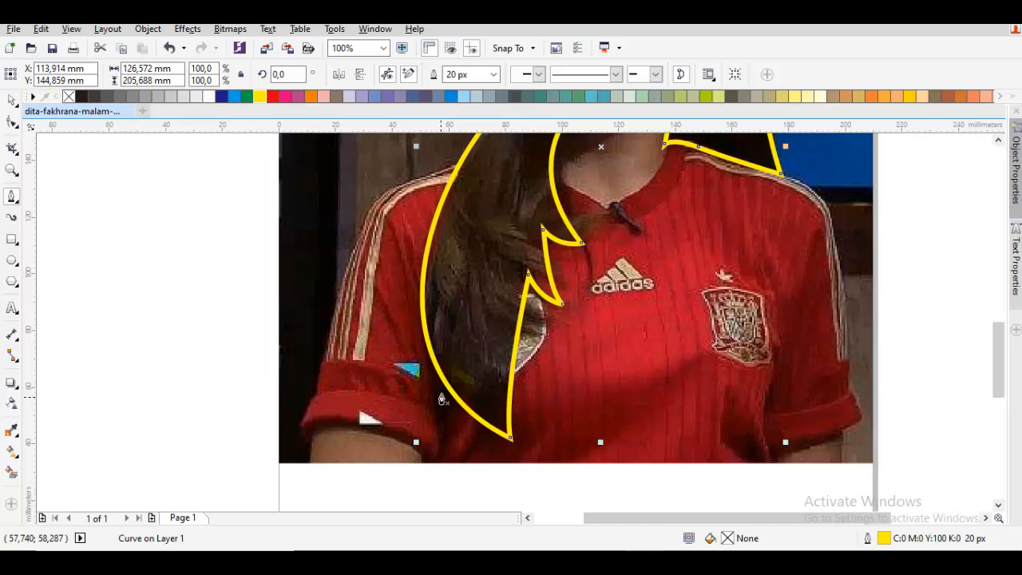
left_click_drag(451, 441, 392, 348)
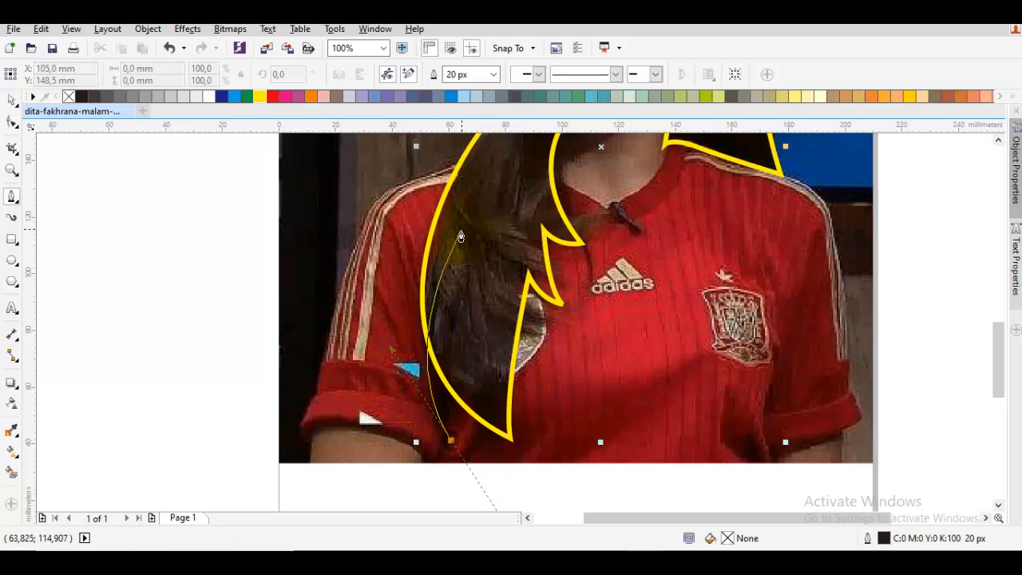
left_click(462, 225)
left_click(501, 269)
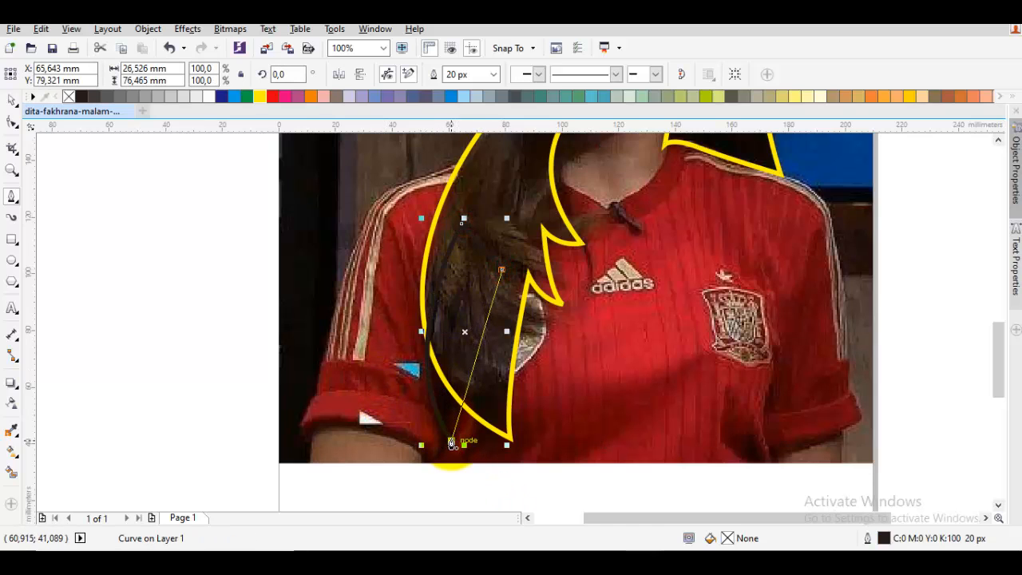
left_click_drag(451, 440, 440, 377)
- Weld the lower left strand to the hair outline and deselect the result
key("space")
left_click(493, 183, "shift")
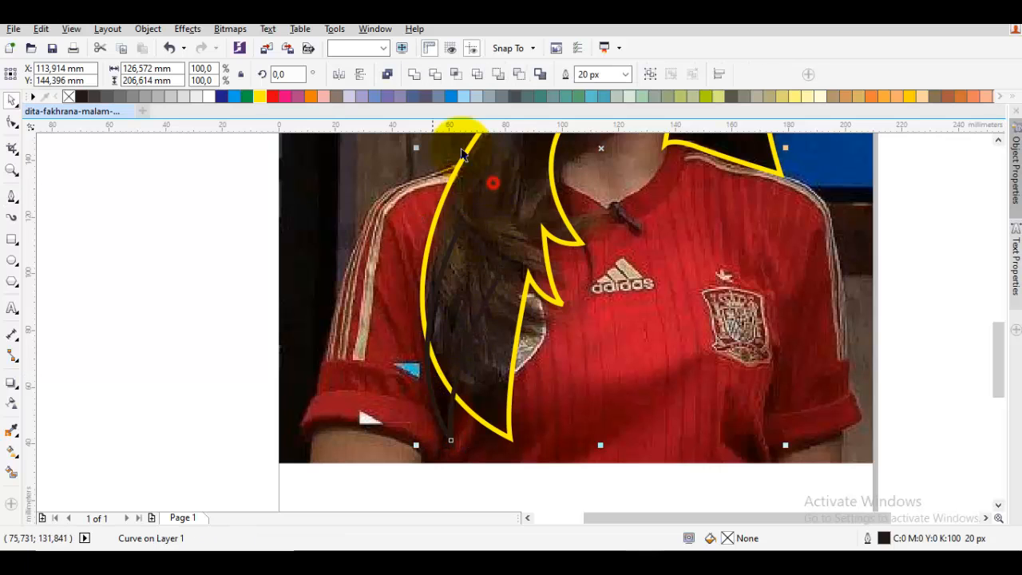
left_click(414, 75)
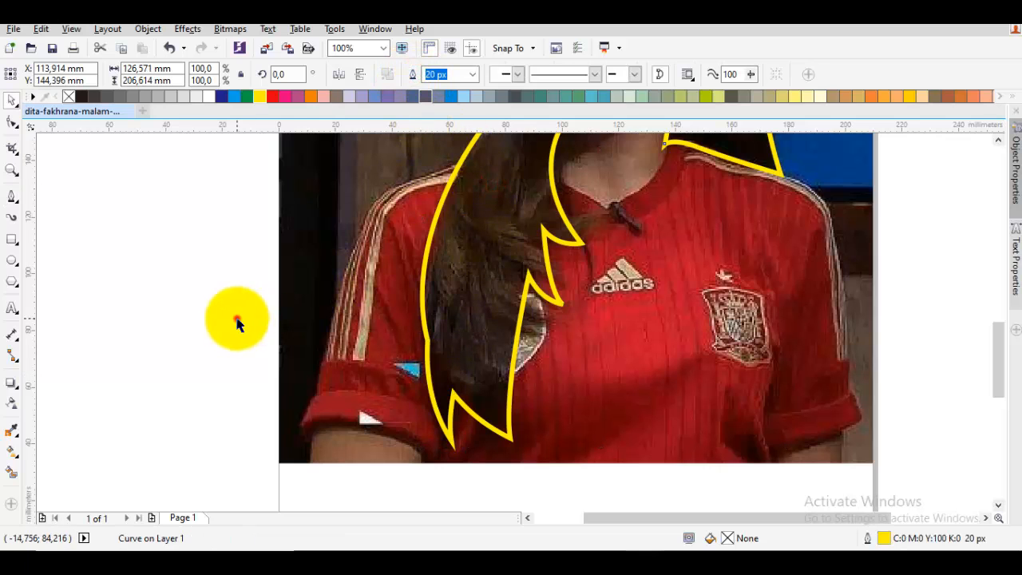
left_click(237, 317)
scroll(467, 315, "down", 2)
key("space")
key("space")
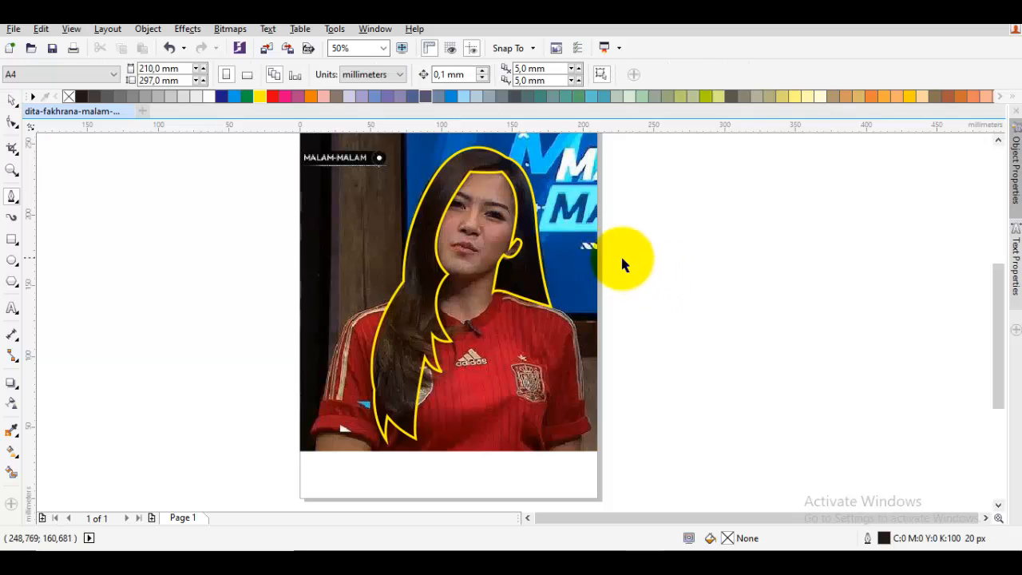
left_click_drag(504, 206, 514, 224)
left_click(698, 240)
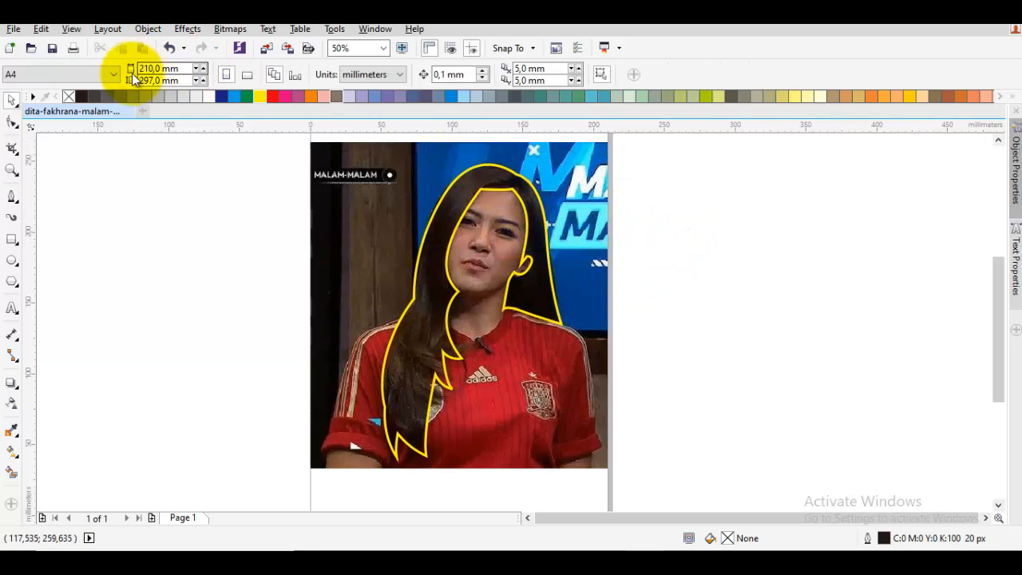
left_click(157, 195)
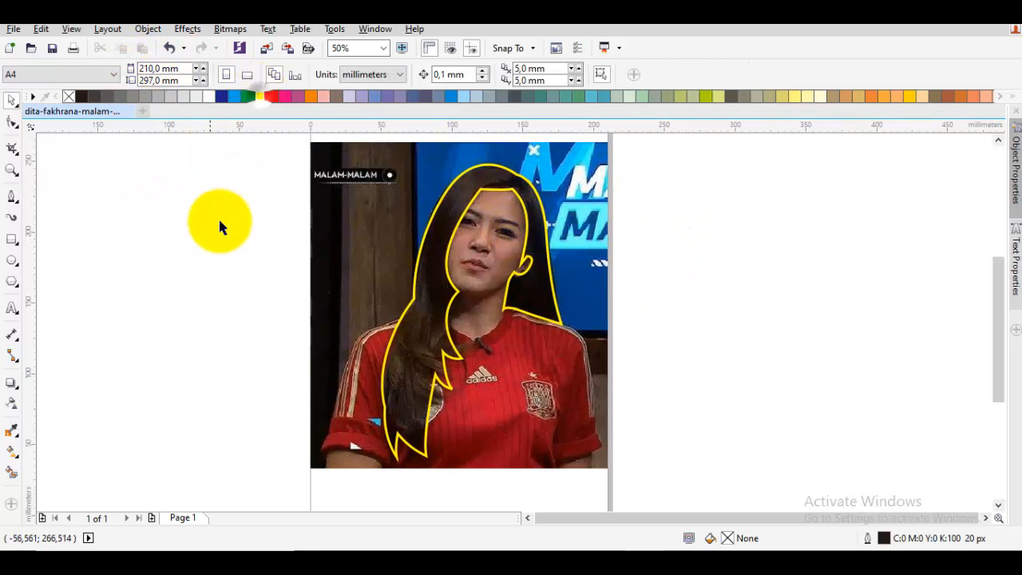
left_click(208, 242)
- Try to delete the middle node on the hair outline's lower edge along the right shoulder
scroll(432, 304, "up", 2)
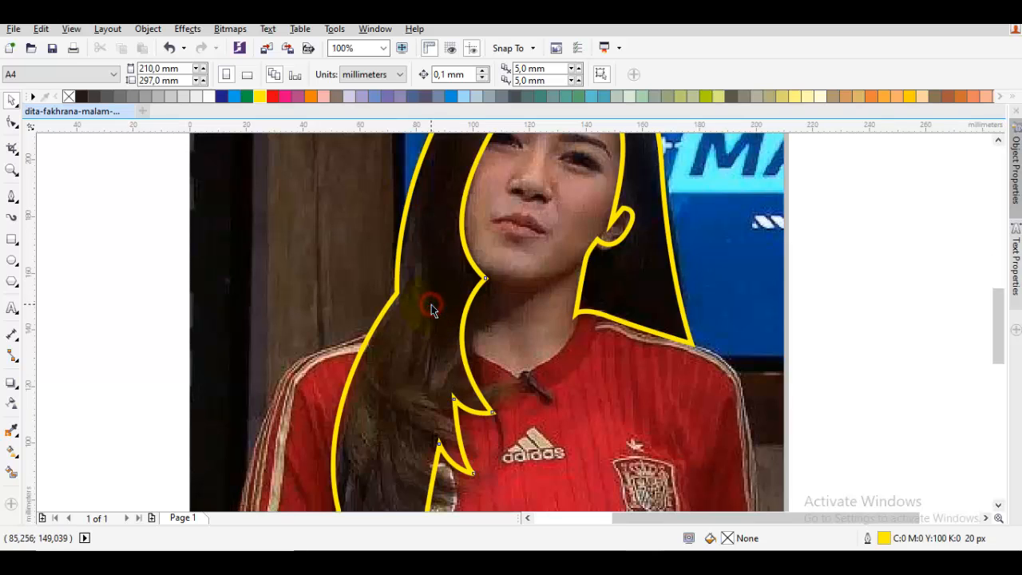
double_click(431, 305)
scroll(434, 305, "down", 2)
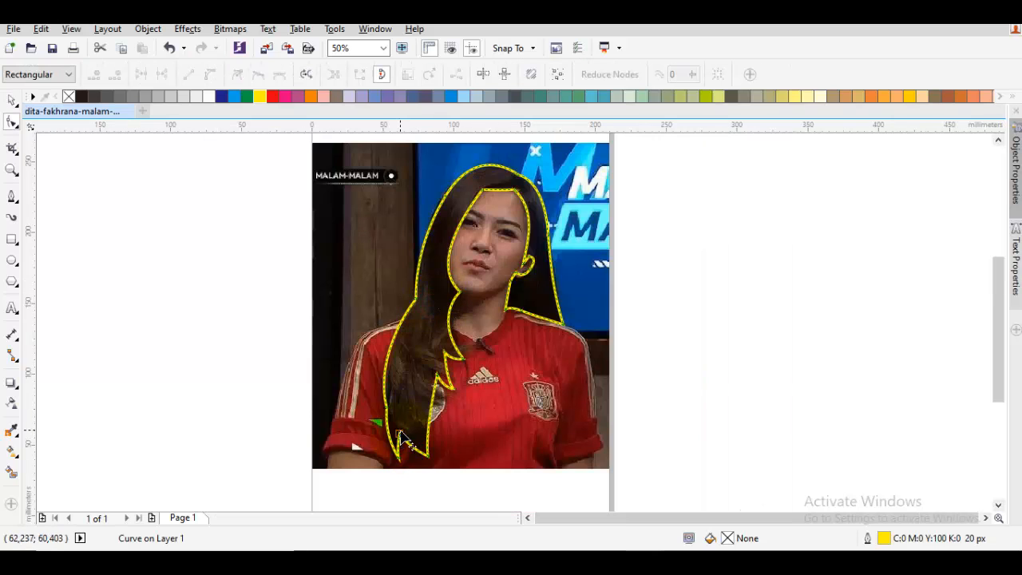
scroll(471, 368, "up", 2)
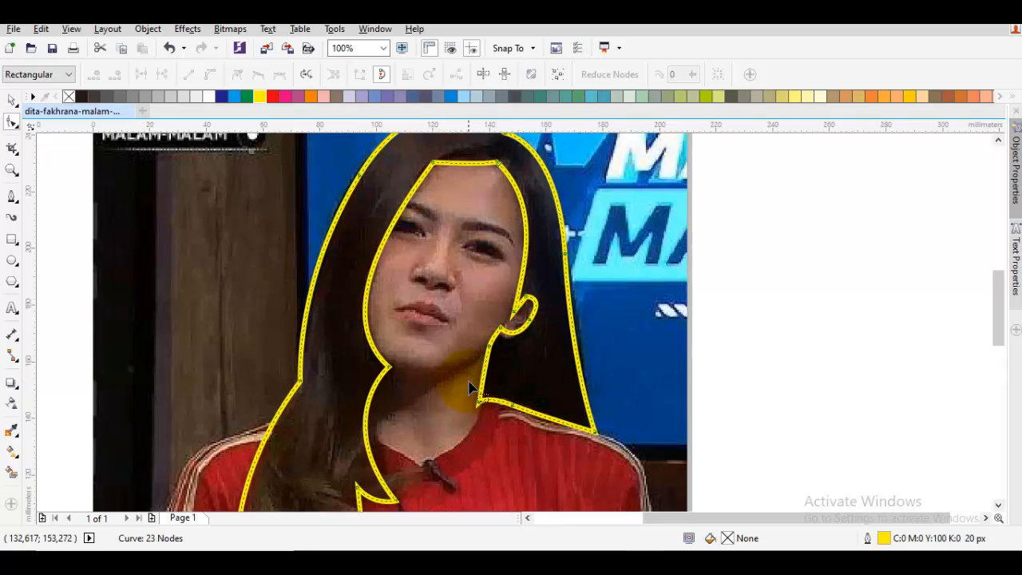
key("space")
double_click(521, 411)
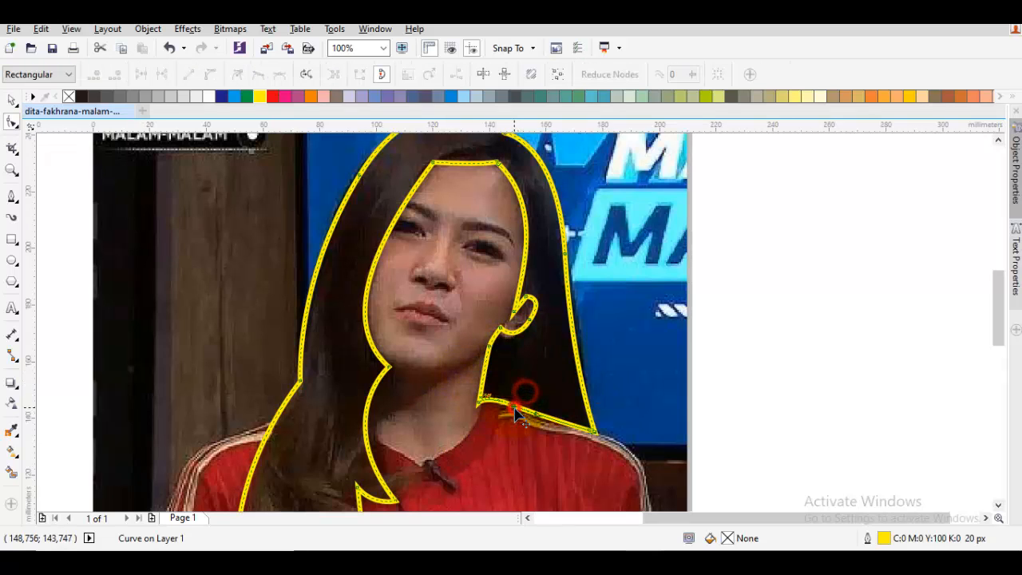
double_click(515, 408)
left_click_drag(530, 369, 576, 356)
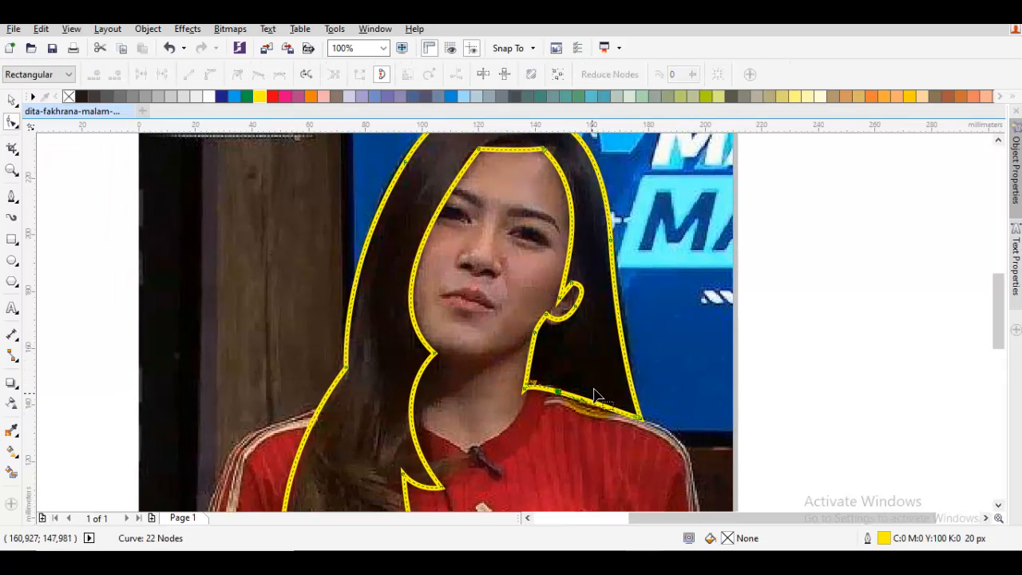
key("ctrl+z")
scroll(567, 397, "up", 1)
key("space")
key("Escape")
scroll(567, 398, "down", 1)
left_click_drag(474, 354, 520, 398)
scroll(530, 394, "up", 1)
key("space")
scroll(578, 393, "down", 1)
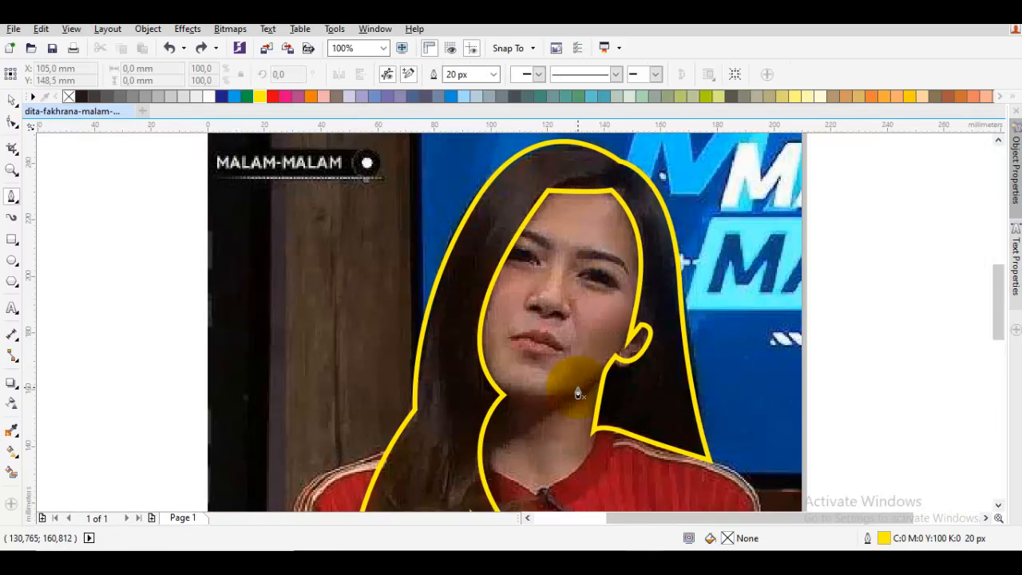
key("F10")
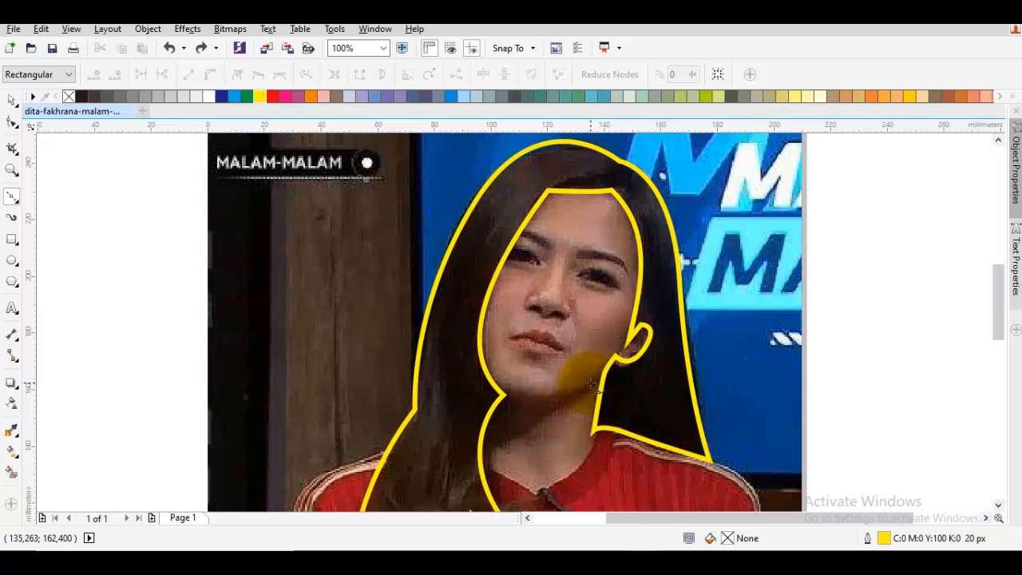
- Draw an open curve along the chin from the jaw below the ear to the inner hair node beside the chin
left_click_drag(595, 385, 543, 412)
left_click(503, 396)
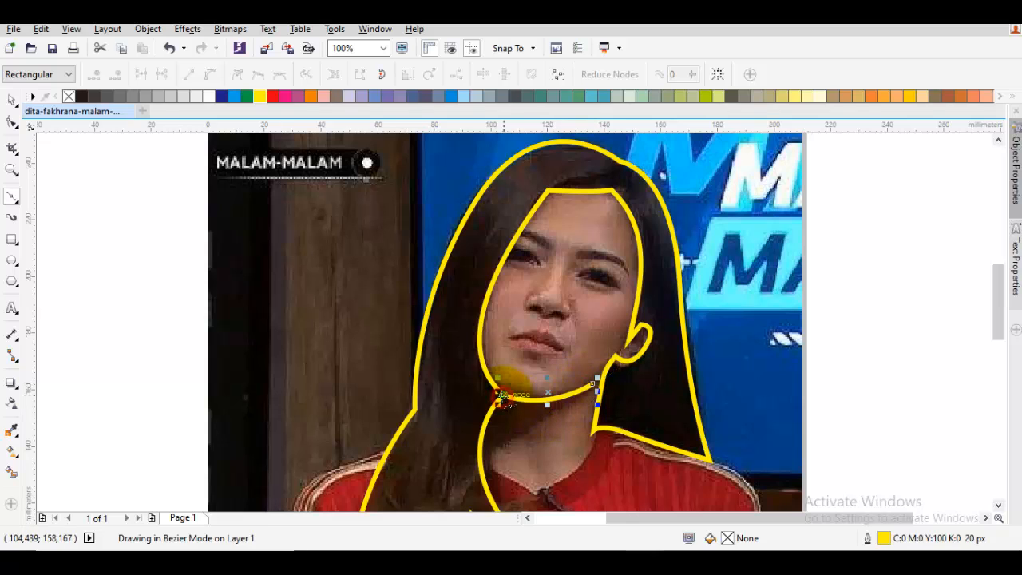
key("space")
left_click(571, 401)
- Reshape the chin curve by shifting its control handle slightly so it follows the jawline, and deselect it
left_click_drag(577, 363, 565, 380)
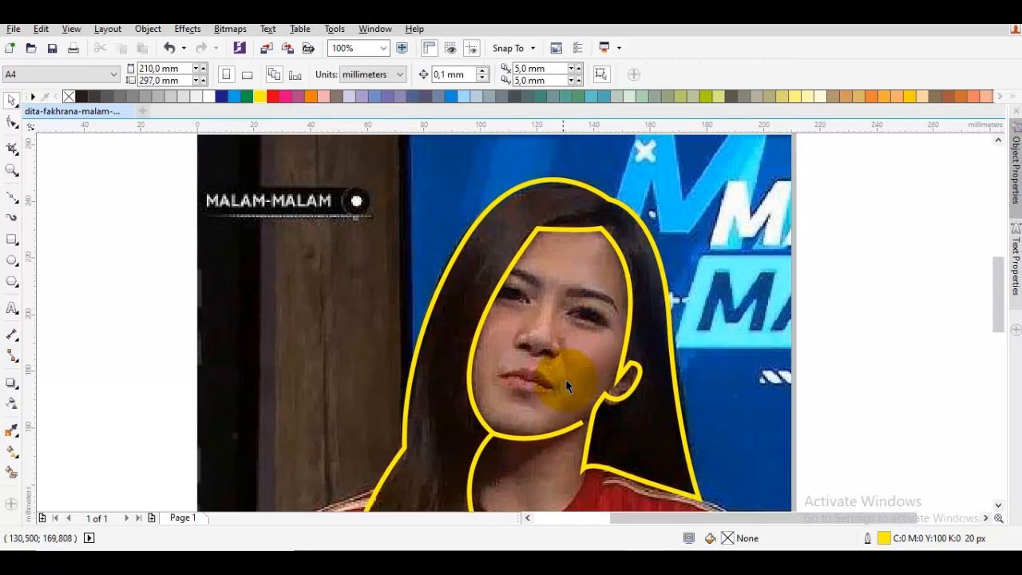
left_click(564, 432)
key("F10")
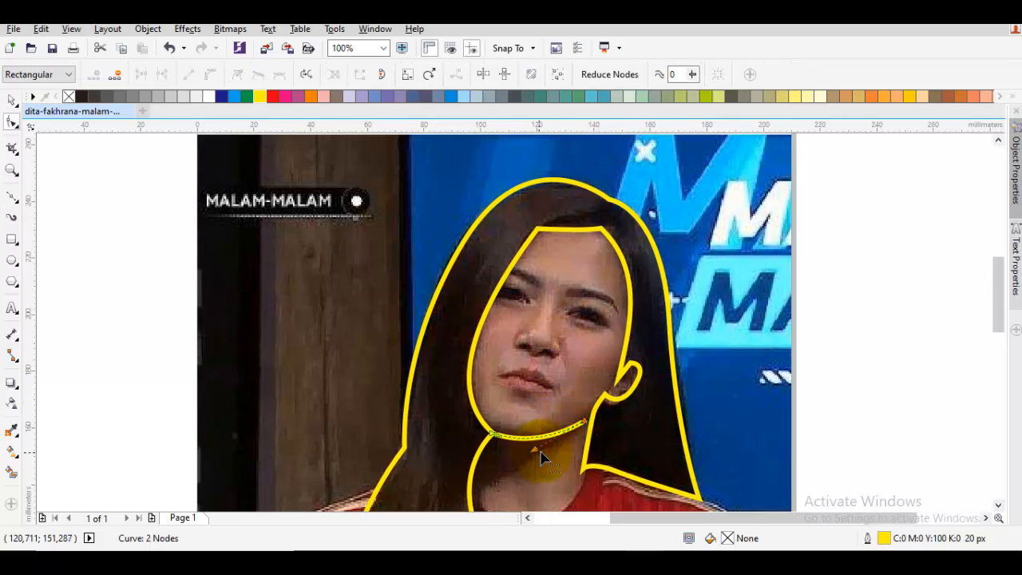
scroll(541, 457, "up", 2)
left_click_drag(537, 448, 545, 449)
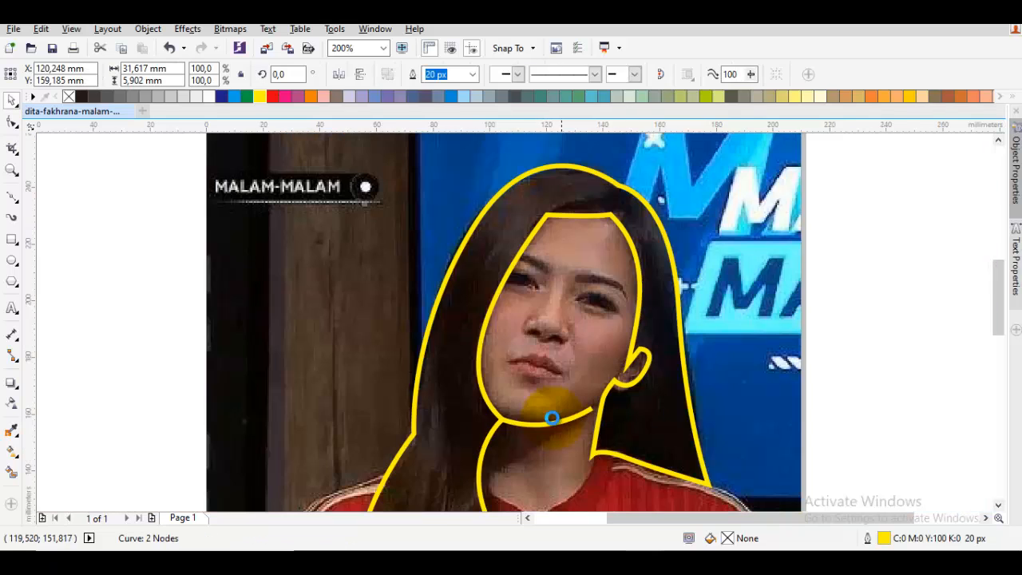
key("Escape")
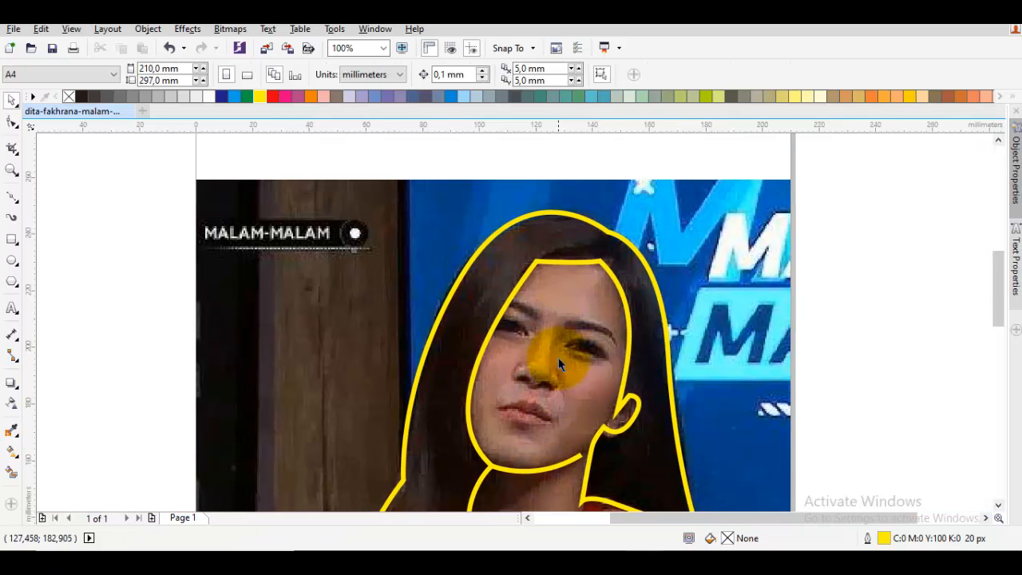
- Draw a curved line over the eyebrow beside the long hair strand, ending on the inner hair outline
scroll(551, 360, "up", 4)
scroll(526, 322, "up", 2)
key("F5")
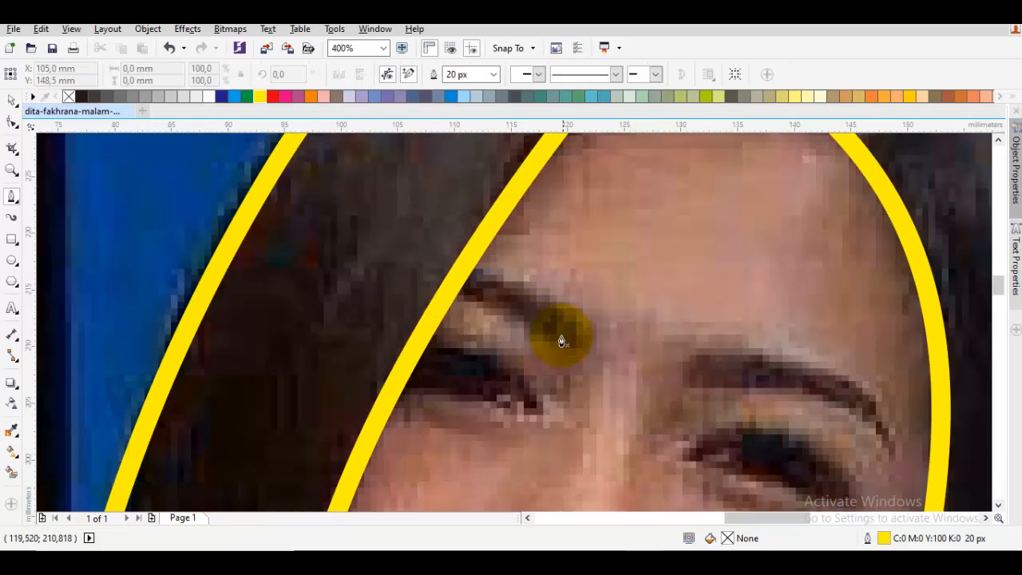
key("F10")
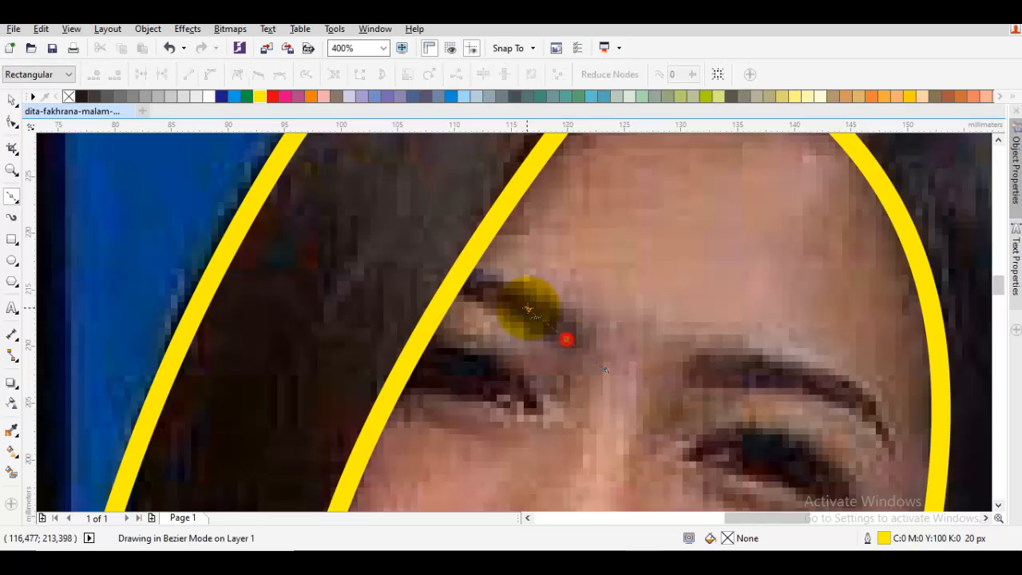
left_click(453, 285)
scroll(521, 323, "down", 1)
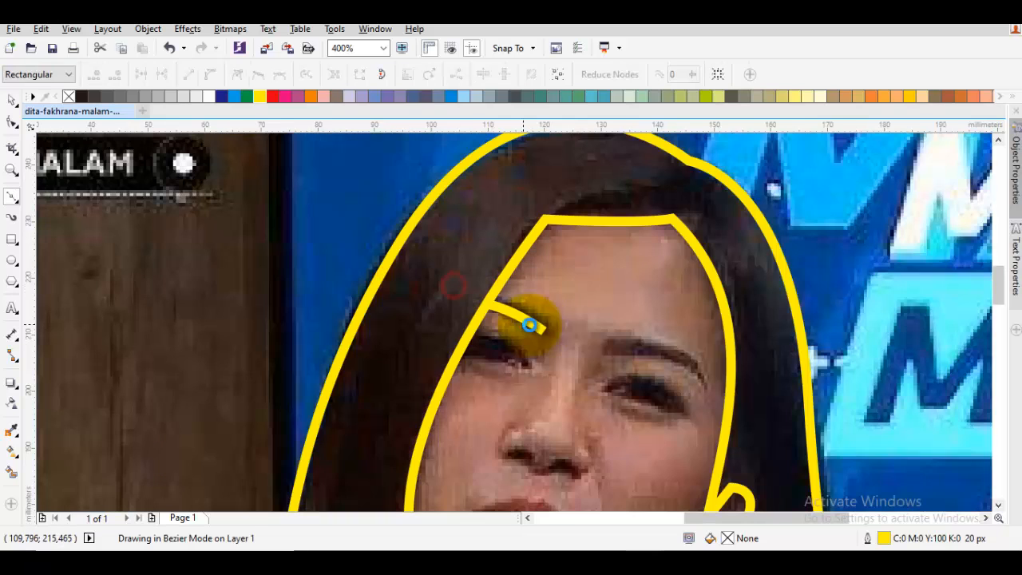
key("space")
key("Escape")
- Draw a curved hair-parting line from the notch at the top of the hair to the upper forehead corner
left_click_drag(574, 289, 550, 356)
scroll(647, 285, "up", 2)
key("F10")
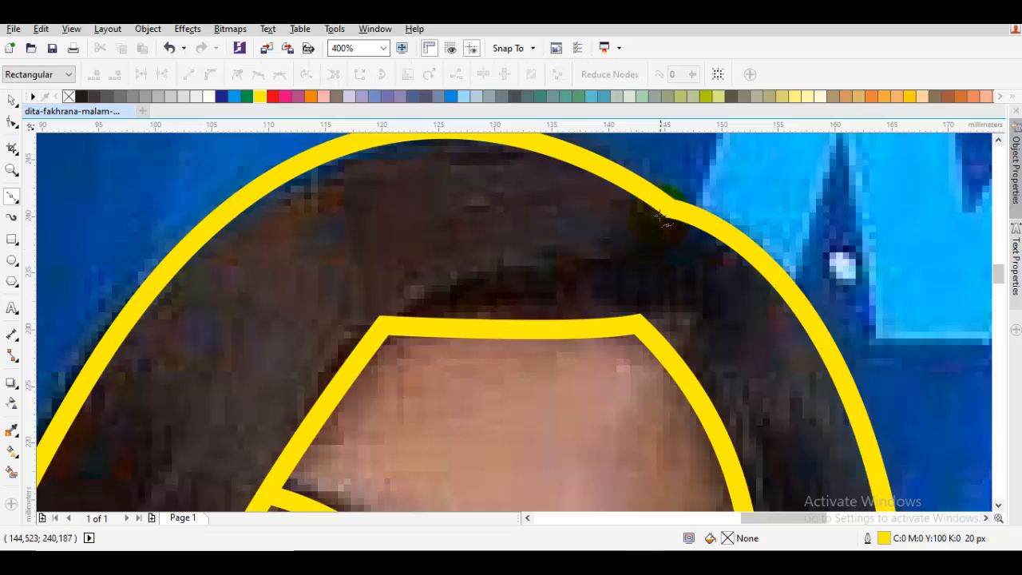
left_click_drag(669, 208, 667, 262)
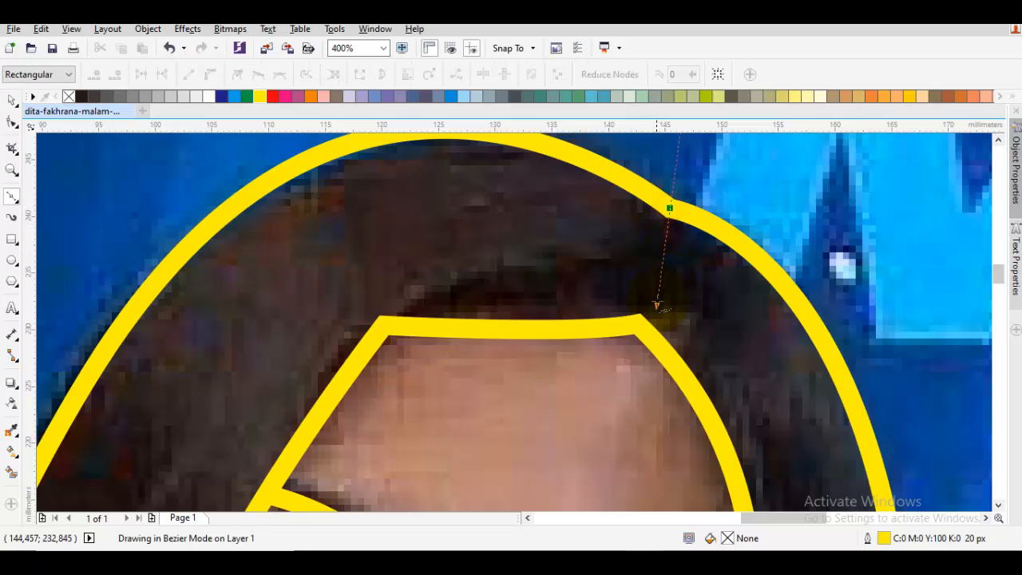
left_click(637, 324)
scroll(656, 328, "down", 2)
key("space")
key("Escape")
- Draw a curved line along the upper eyelid of the partly covered eye, from the inner hair outline to the eye's inner corner
left_click_drag(658, 329, 703, 236)
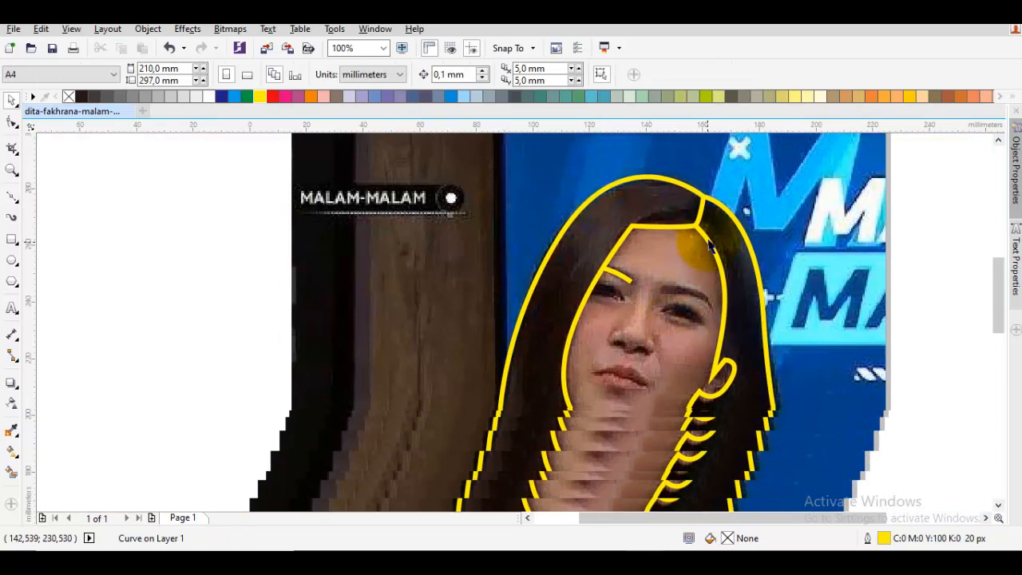
scroll(677, 282, "up", 1)
key("F10")
scroll(528, 304, "up", 2)
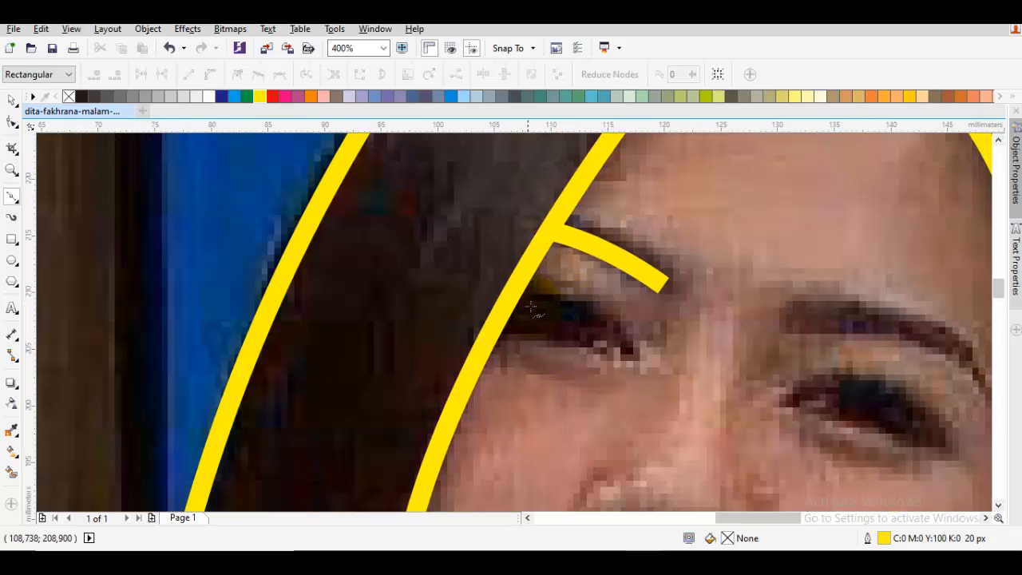
left_click_drag(506, 308, 581, 286)
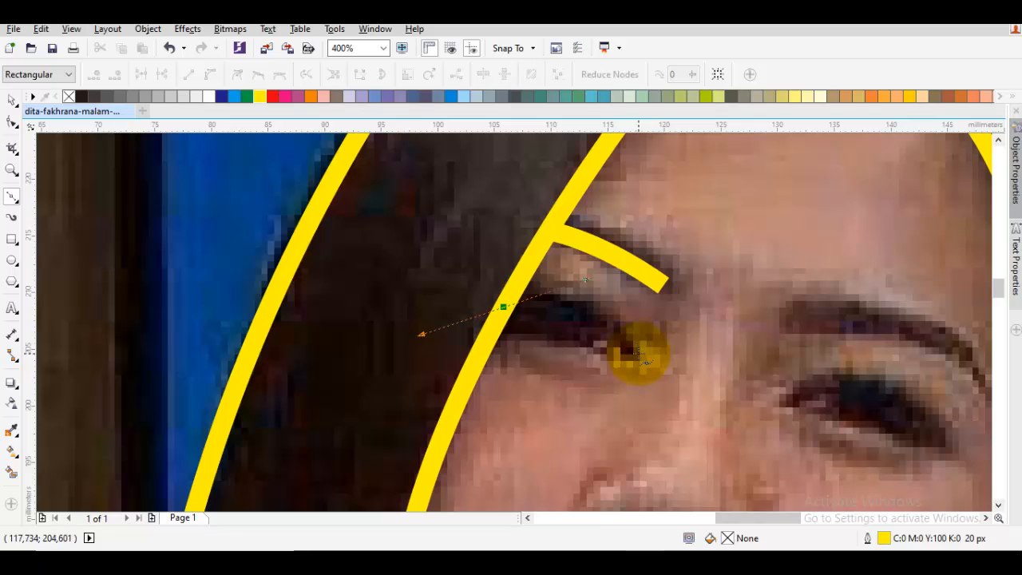
left_click(636, 355)
key("space")
key("Escape")
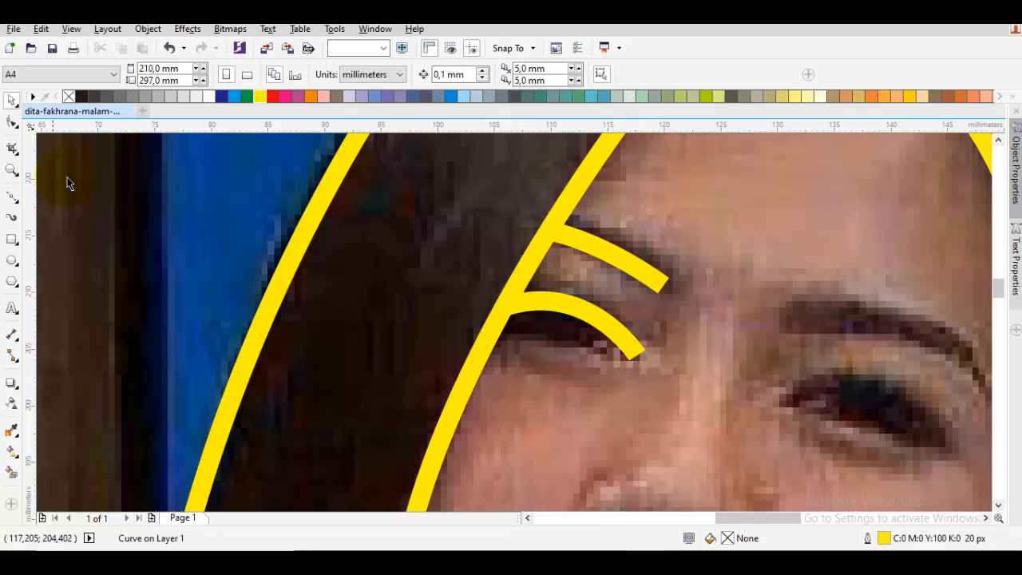
- Refine that eyelid curve by raising its end node on the hair outline and shortening the node's control handle
left_click(15, 260)
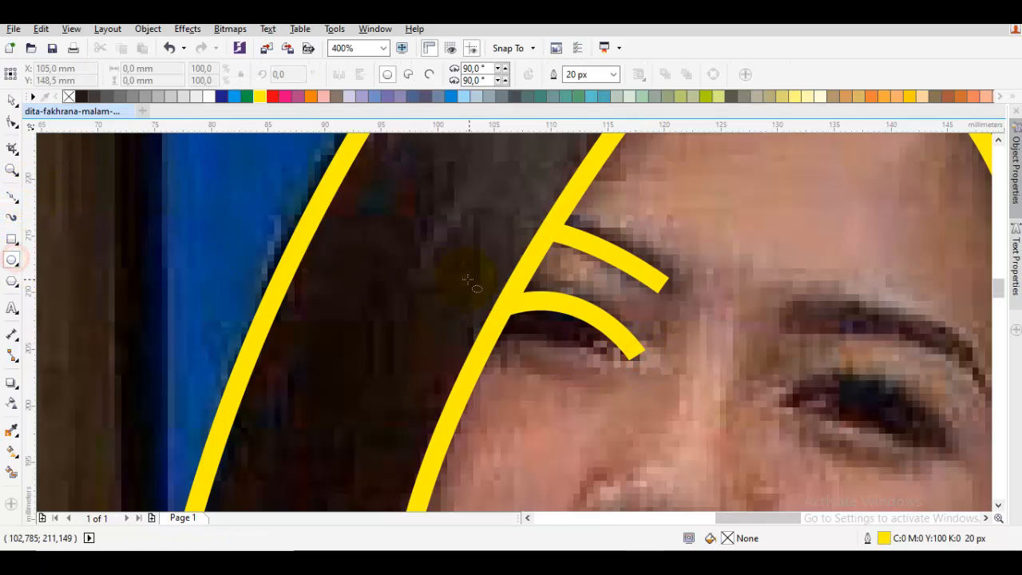
scroll(470, 277, "up", 1)
key("space")
double_click(607, 322)
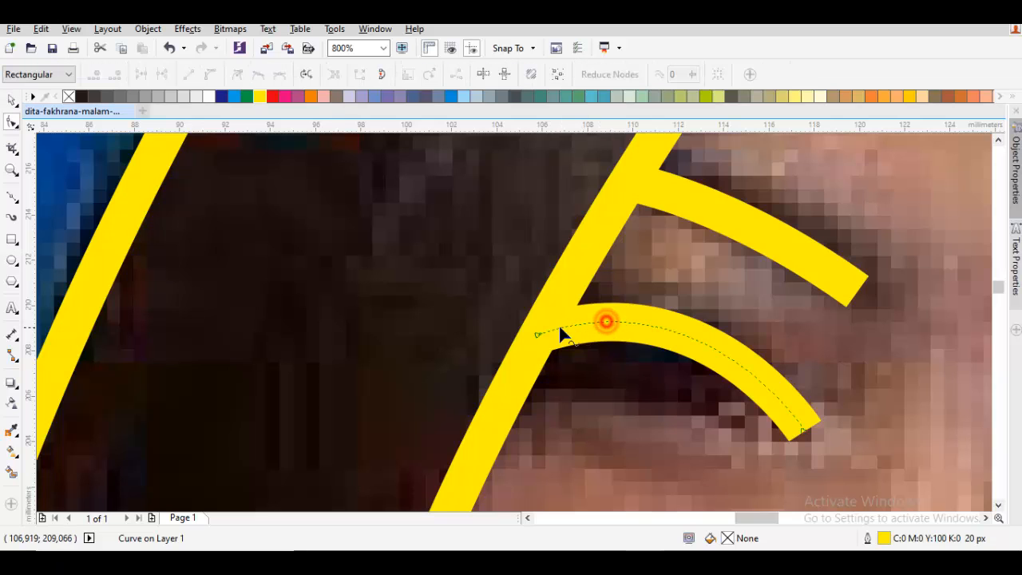
left_click_drag(537, 336, 548, 318)
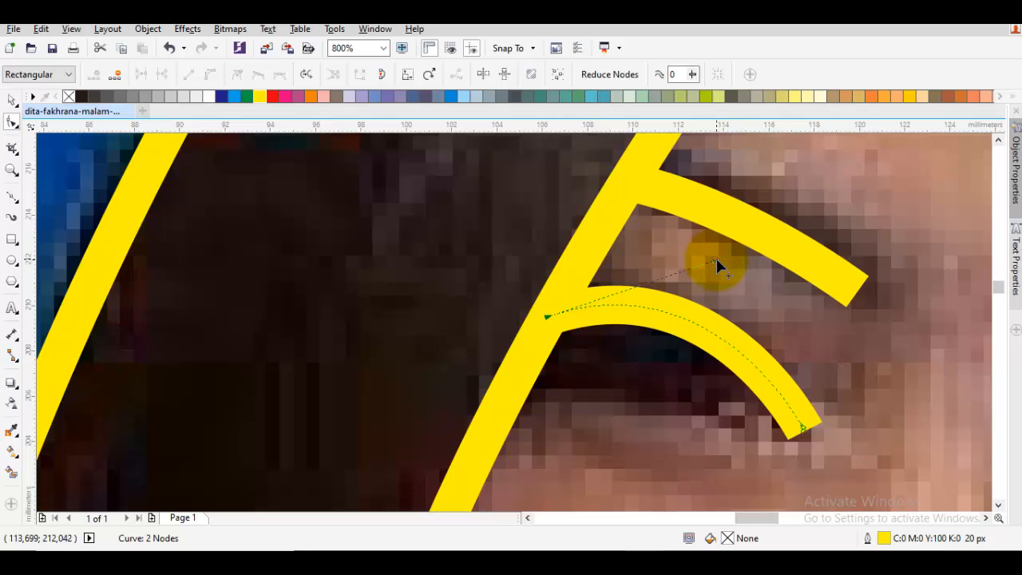
left_click_drag(715, 259, 583, 260)
key("space")
left_click(251, 291)
- Draw a circle about 3.8 mm in diameter as the pupil under the eyelid curve, with black fill and no outline
left_click(15, 258)
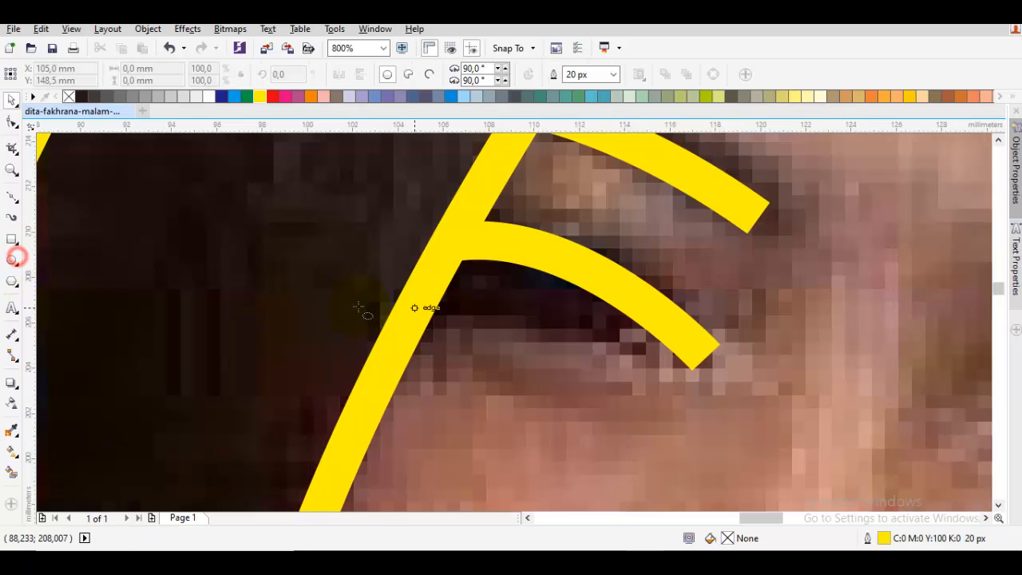
left_click_drag(529, 297, 541, 322)
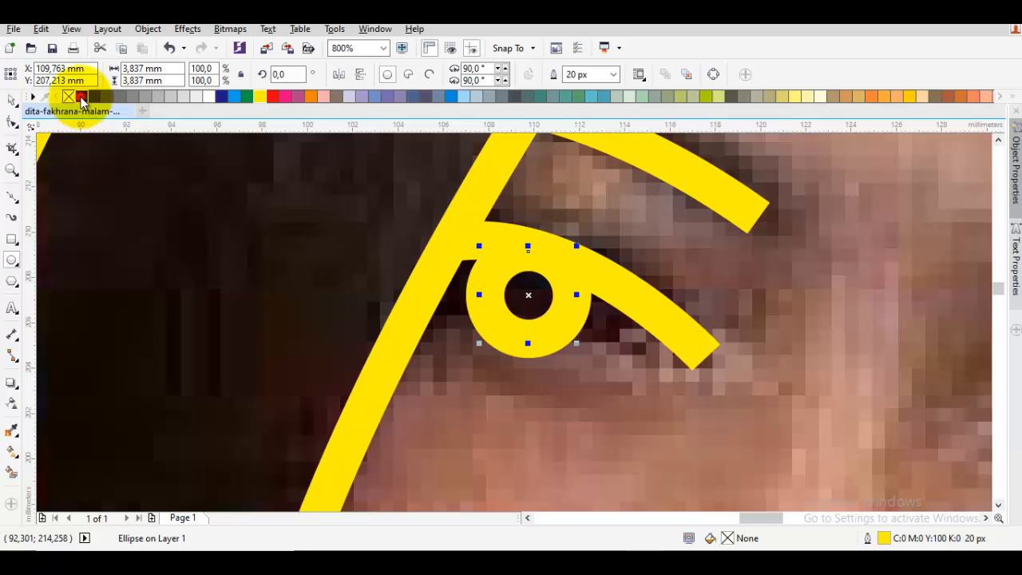
left_click(82, 96)
right_click(68, 98)
key("space")
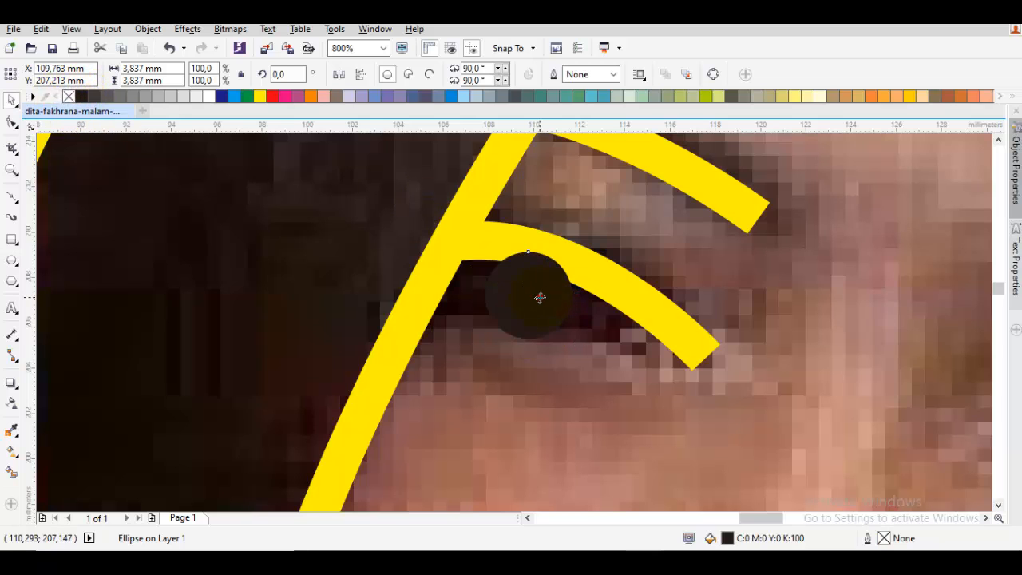
key("Escape")
left_click_drag(541, 293, 673, 366)
scroll(545, 294, "down", 1)
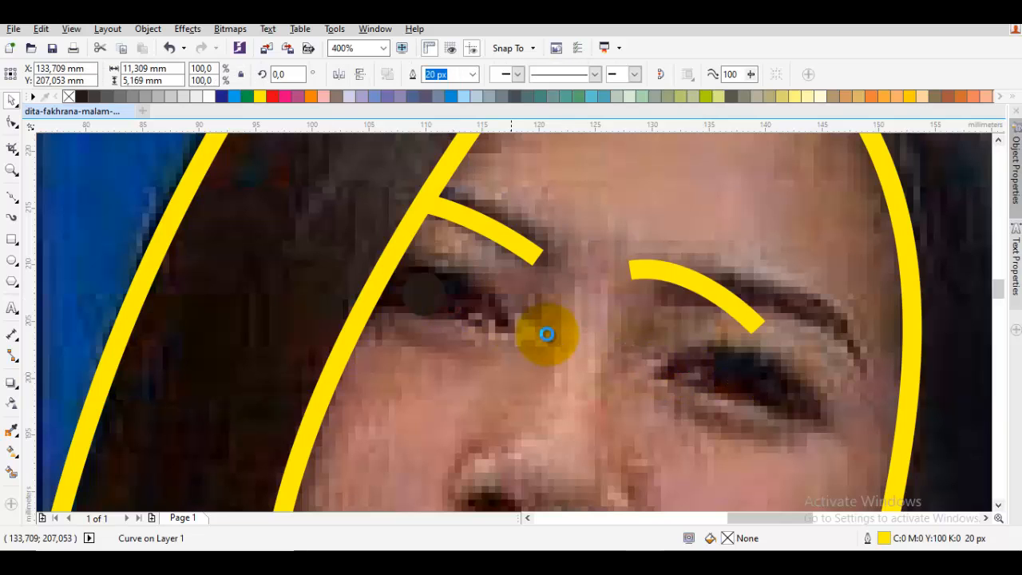
key("ctrl+z")
- Place a copy of the black pupil on the other eye and draw a curve along that eye's upper lid
left_click_drag(424, 305, 745, 394)
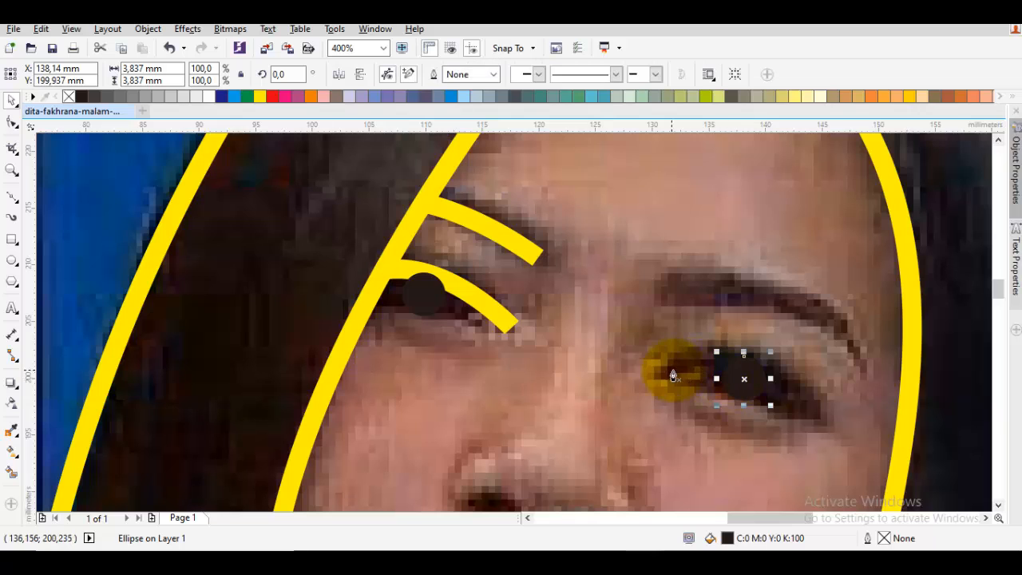
left_click_drag(658, 373, 749, 344)
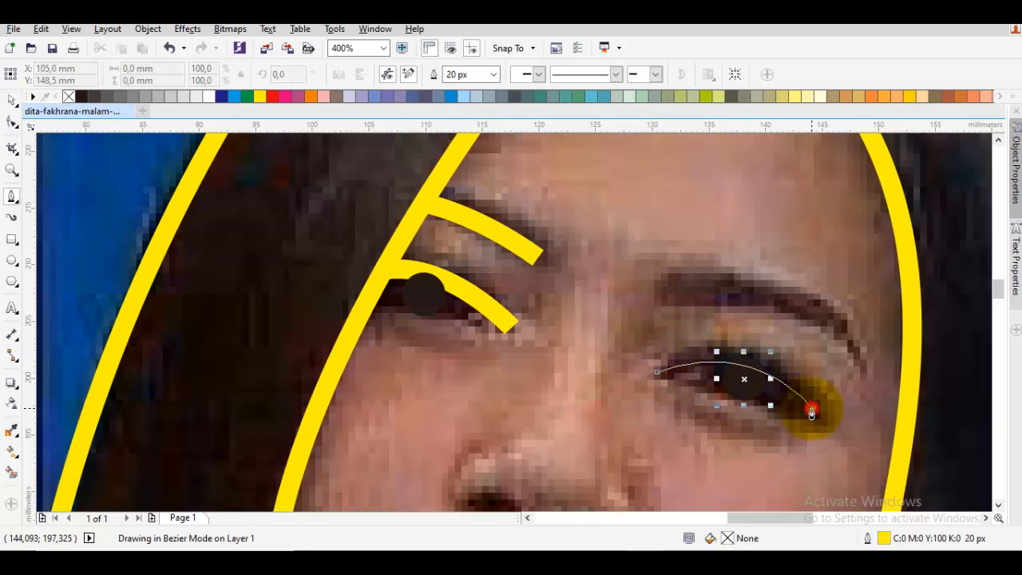
left_click(812, 412)
- Draw an arched curve about 17 mm wide and 7 mm tall over the eyebrow on the ear side
left_click_drag(668, 292, 796, 259)
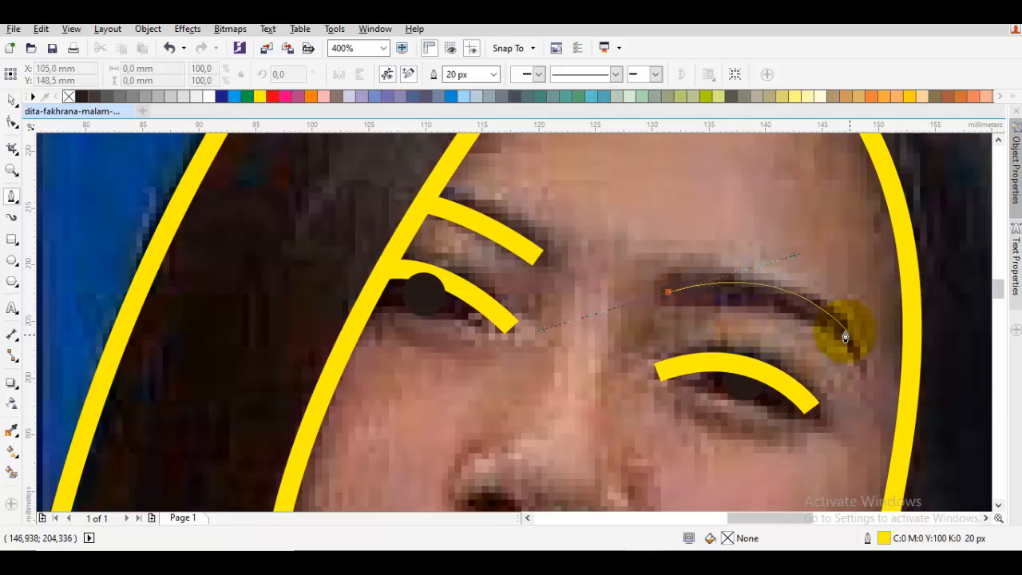
left_click(863, 363)
key("space")
left_click(760, 331)
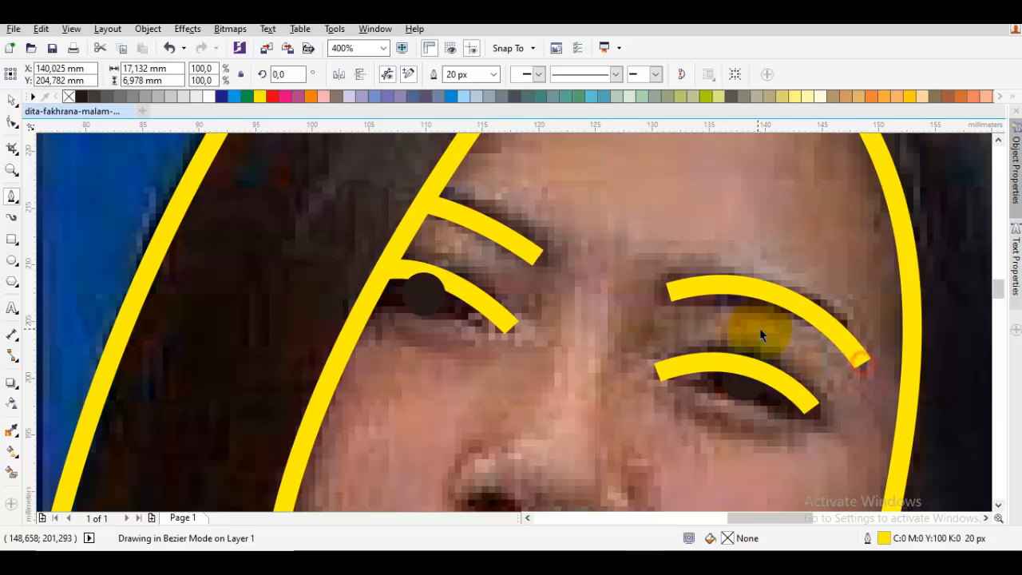
- Draw an open nose line about 9 mm wide and 19 mm tall, from the bridge around the tip to the nostril
scroll(757, 332, "down", 1)
key("space")
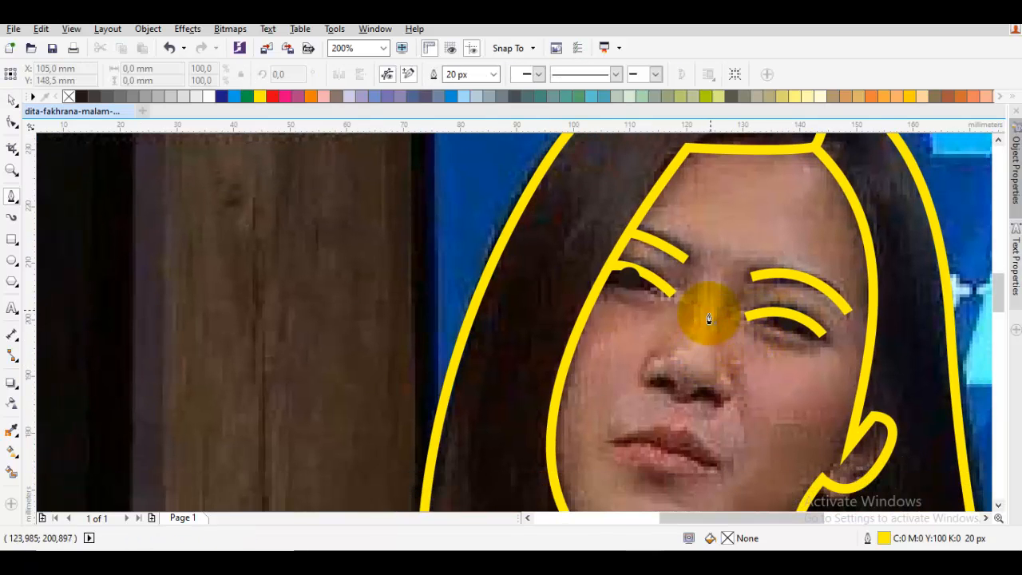
mouse_move(702, 292)
left_mouse_down()
mouse_move(692, 359)
mouse_move(677, 372)
mouse_move(694, 399)
mouse_move(817, 414)
mouse_move(810, 406)
left_mouse_up()
key("space")
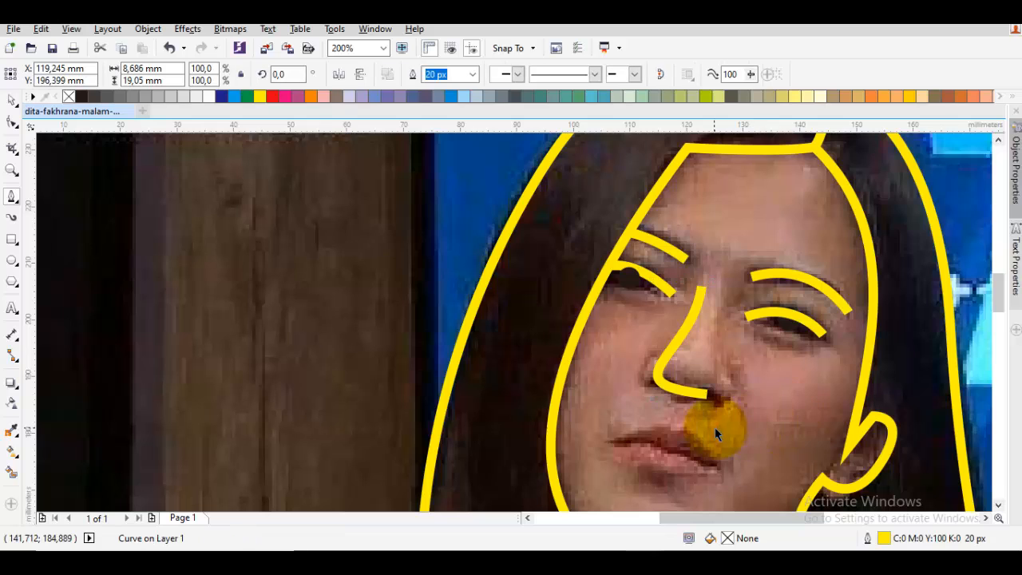
key("Escape")
- Draw a slightly sagging curve between the corners of the mouth along the line where the lips meet
left_click_drag(714, 429, 709, 331)
key("space")
scroll(629, 352, "up", 1)
scroll(629, 356, "up", 1)
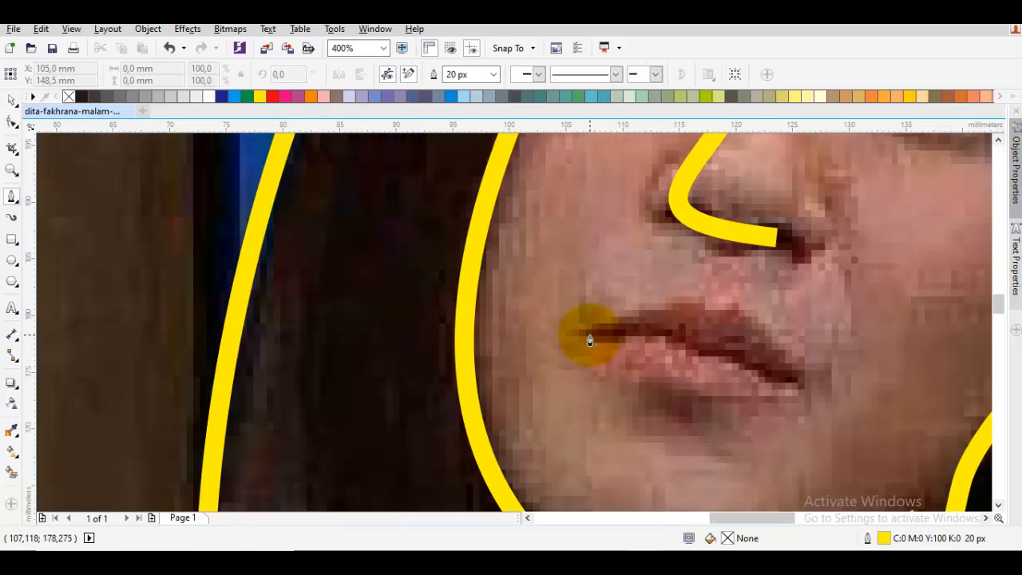
left_click_drag(603, 329, 756, 386)
left_click(795, 377)
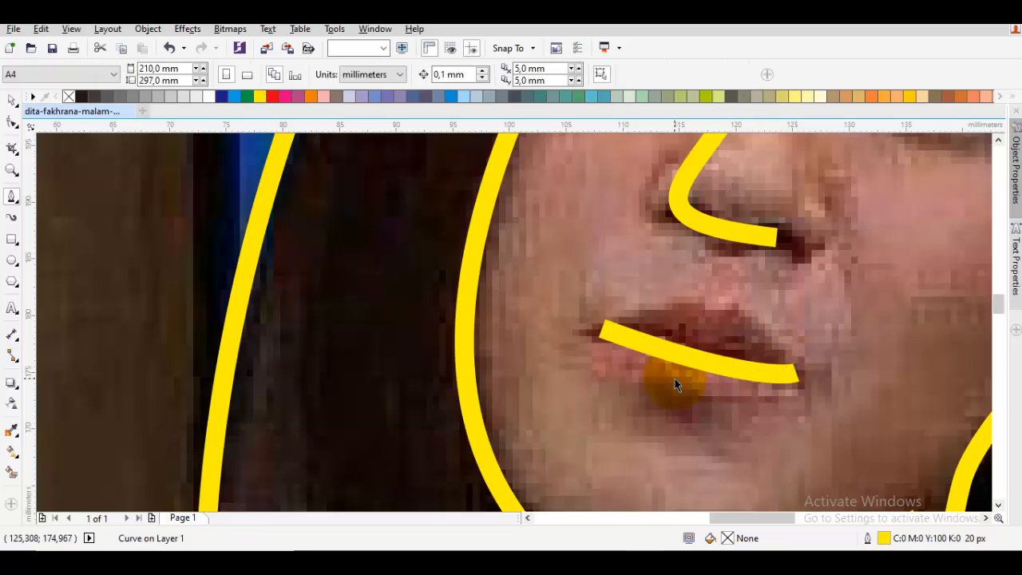
- Draw a short arched curve beneath the lower lip
left_click_drag(628, 403, 695, 393)
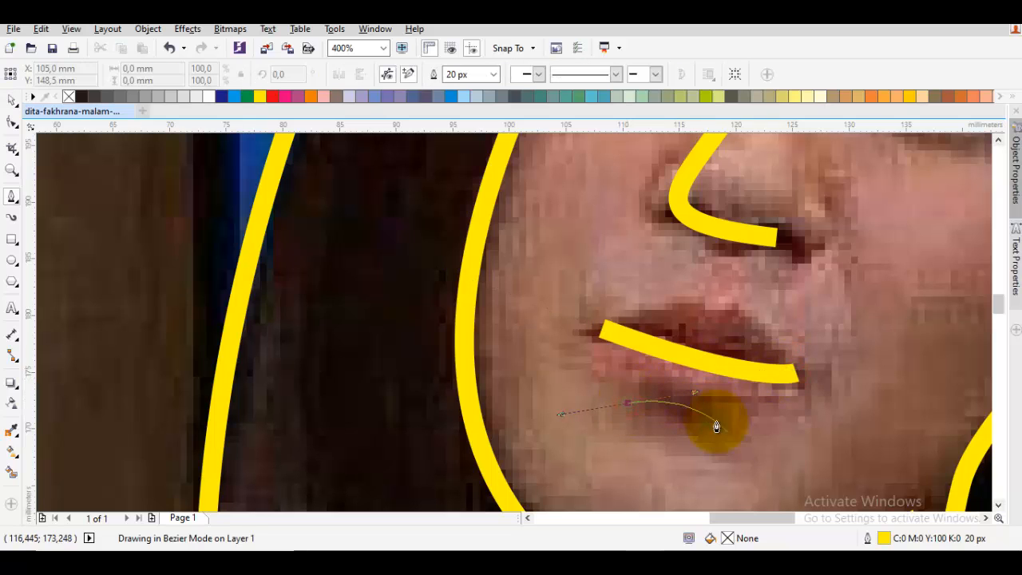
left_click(729, 433)
key("space")
scroll(727, 431, "down", 4)
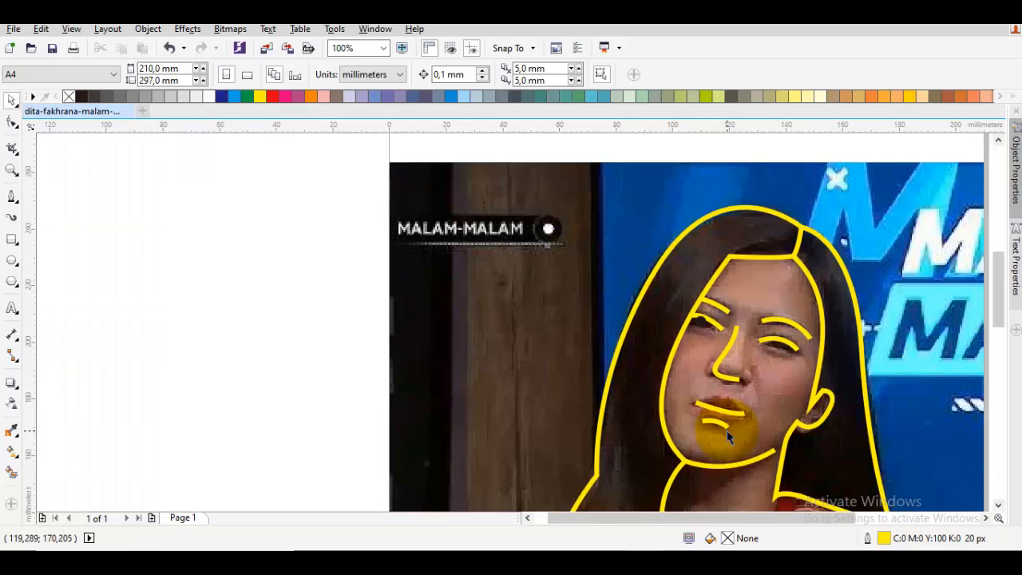
- Fill the closed hair shape with dark grey and deselect it
left_click(673, 364)
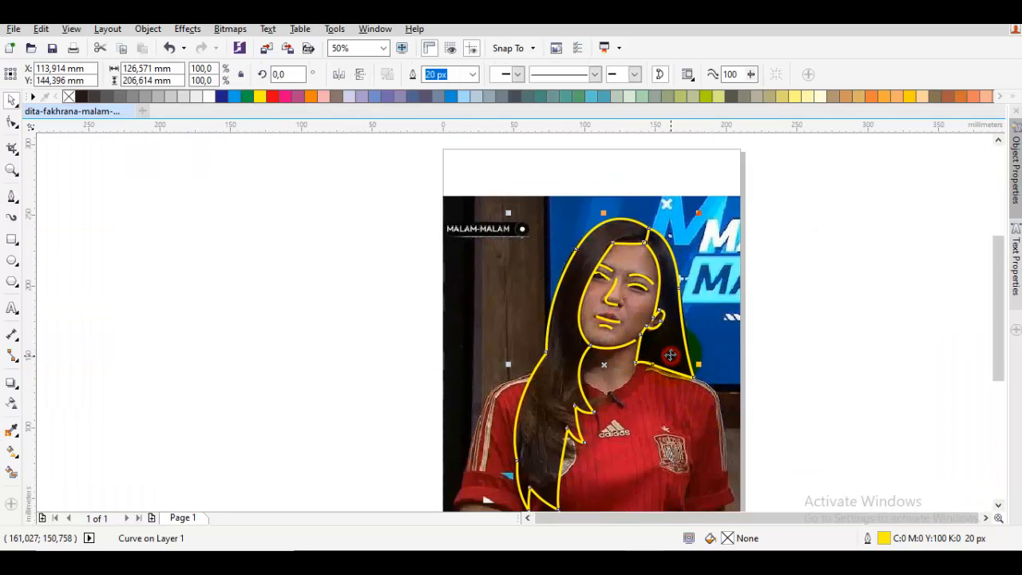
left_click(93, 97)
left_click(357, 231)
- Select all the traced curves and pupils together and change their outline colour to black
left_click_drag(501, 252, 507, 242)
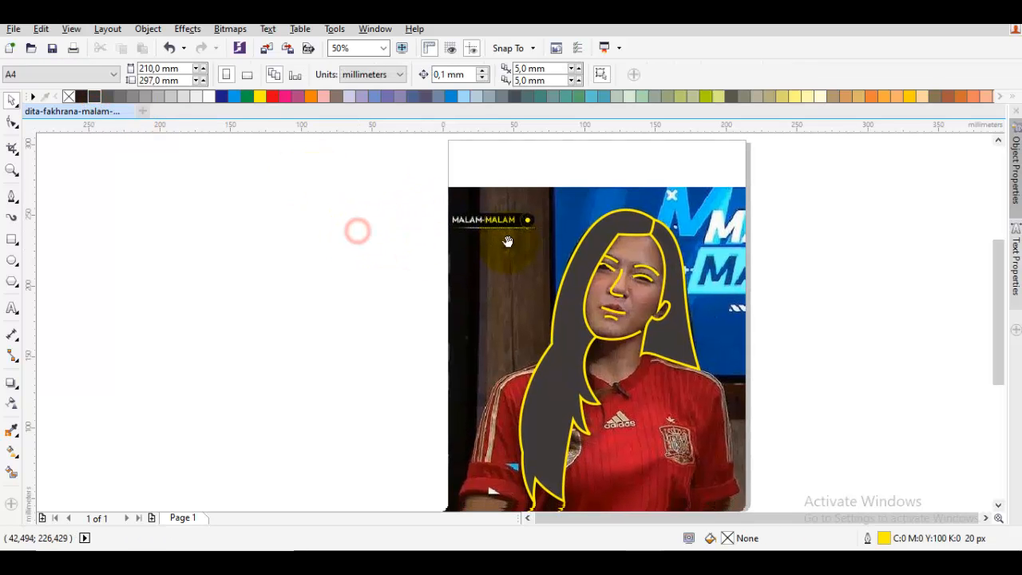
left_click_drag(458, 168, 734, 487)
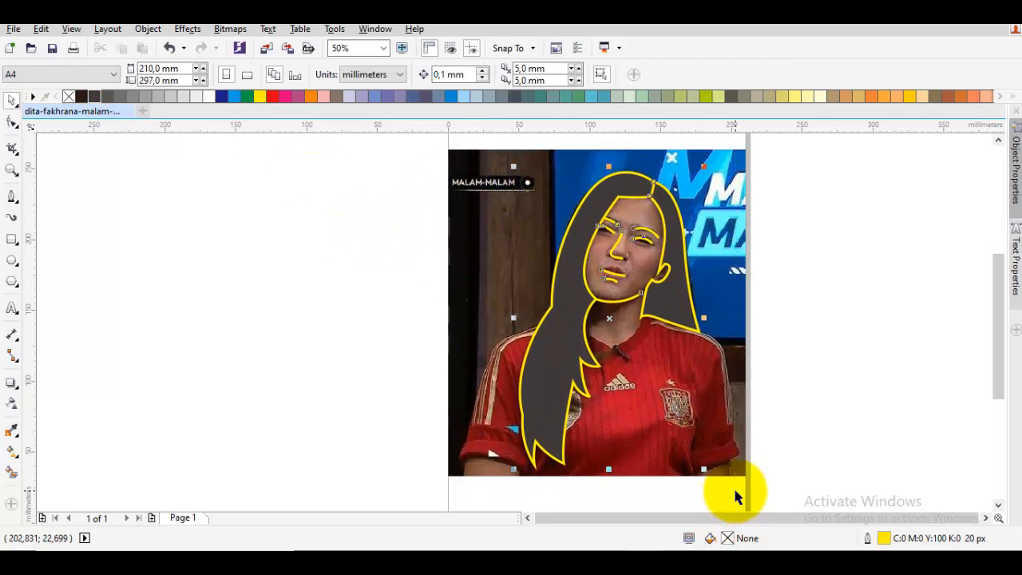
right_click(79, 97)
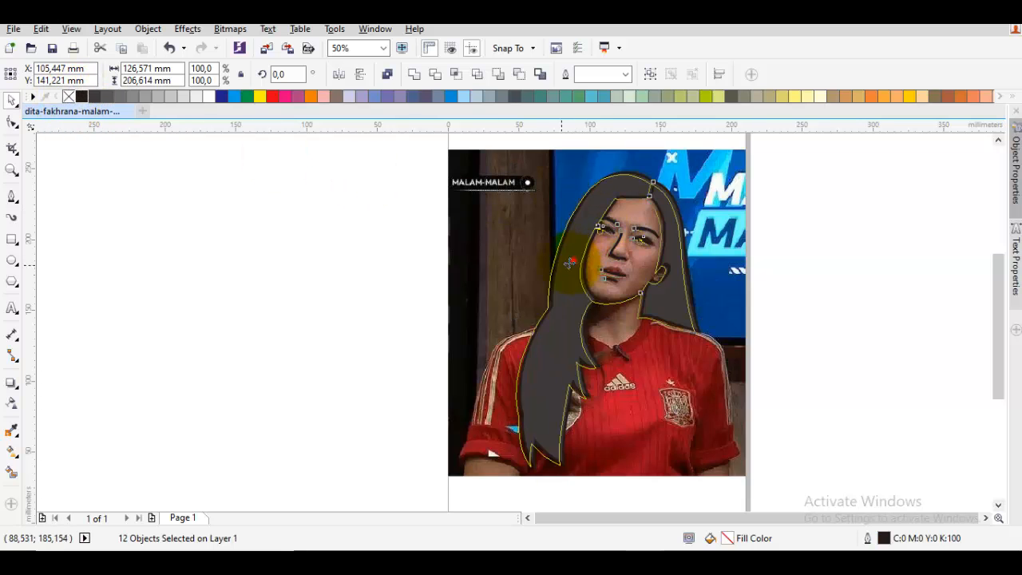
- Try a copy of the traced line art on the blank area beside the photo and undo it
left_click_drag(572, 261, 173, 264)
left_click(327, 262)
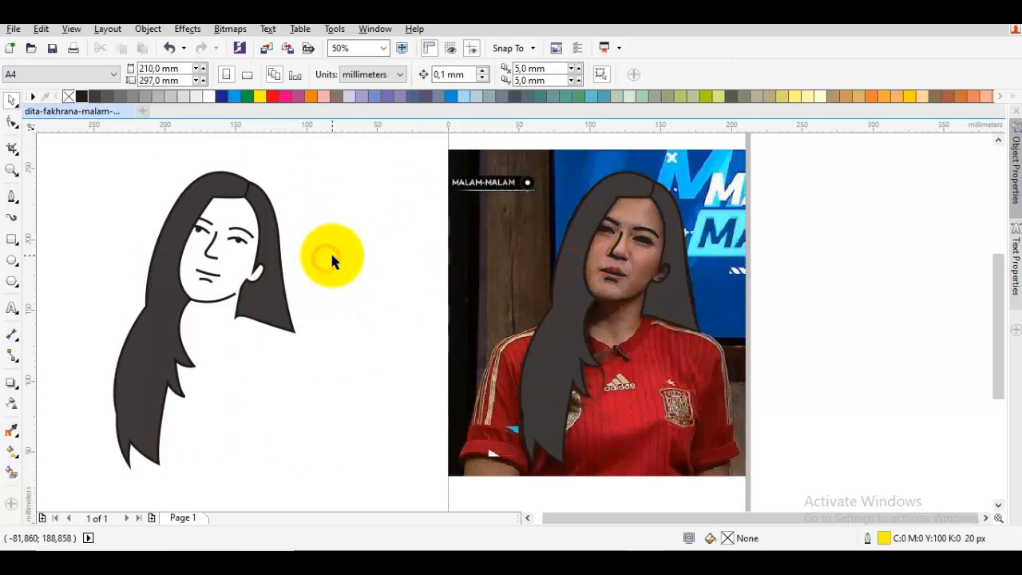
key("ctrl+z")
left_click(196, 255)
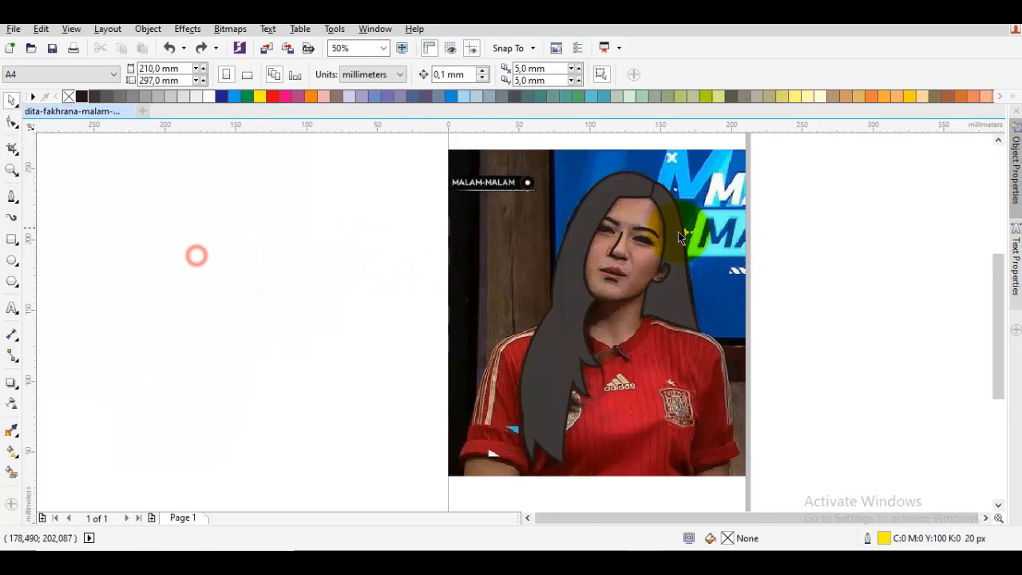
- Nudge the pupil of the eye beside the hair edge slightly upward and towards the nose, and deselect it
scroll(627, 228, "up", 2)
scroll(611, 224, "up", 3)
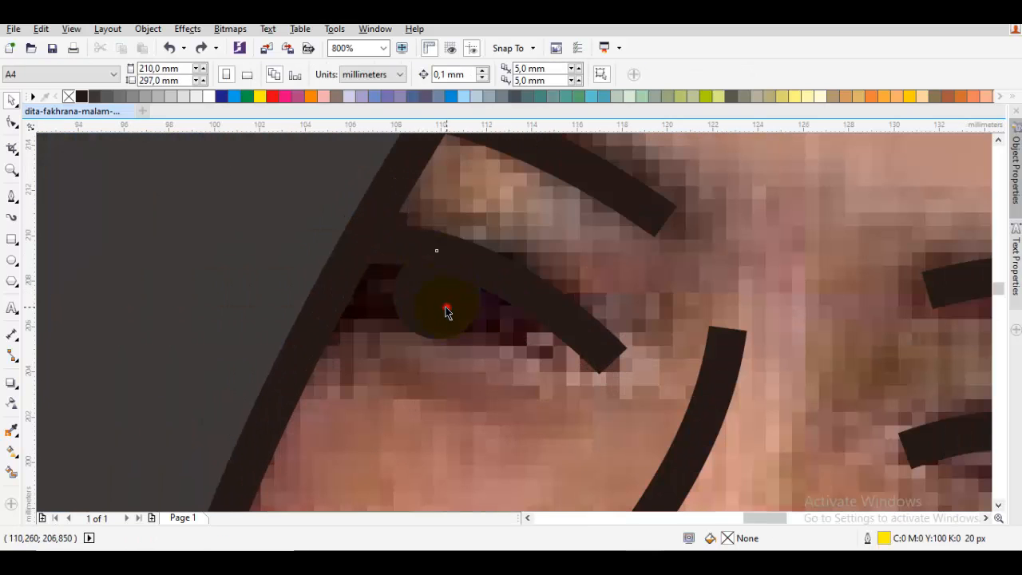
left_click(448, 307)
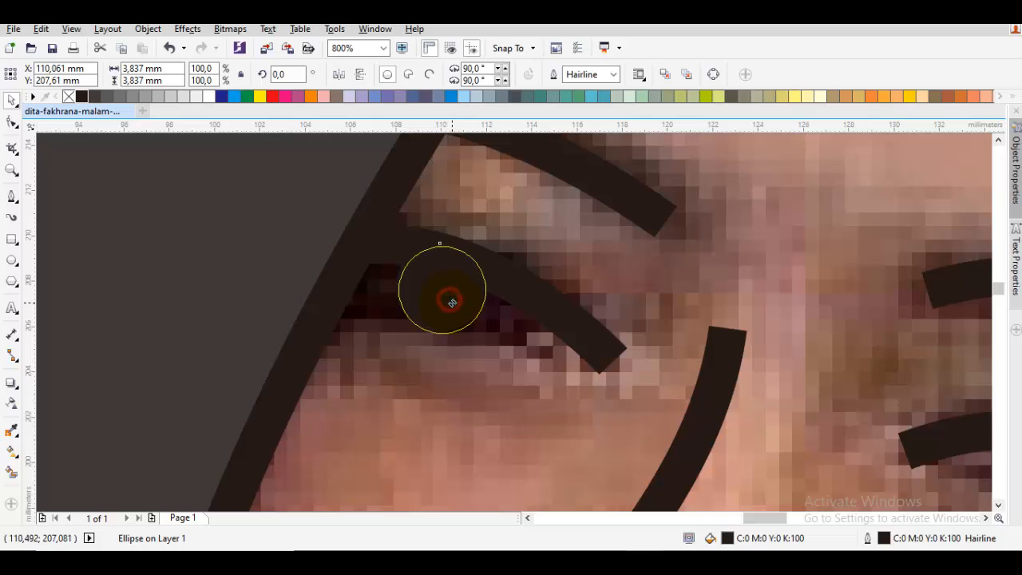
scroll(543, 310, "down", 4)
key("Escape")
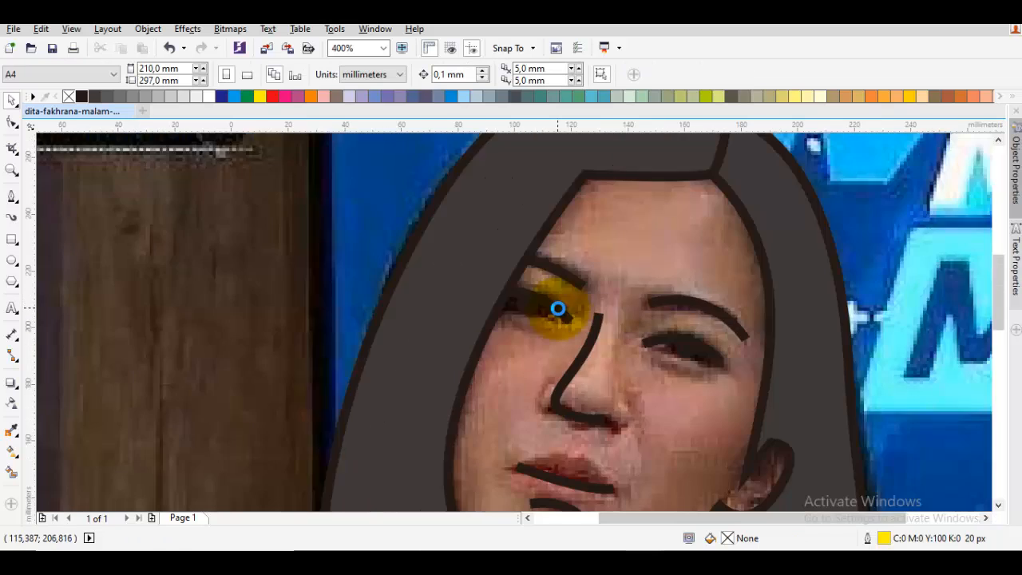
- Try moving the photo aside to check the line art on the blank page, and undo the move
mouse_move(281, 267)
left_mouse_down()
mouse_move(890, 308)
mouse_move(883, 316)
left_mouse_up()
left_click(789, 286)
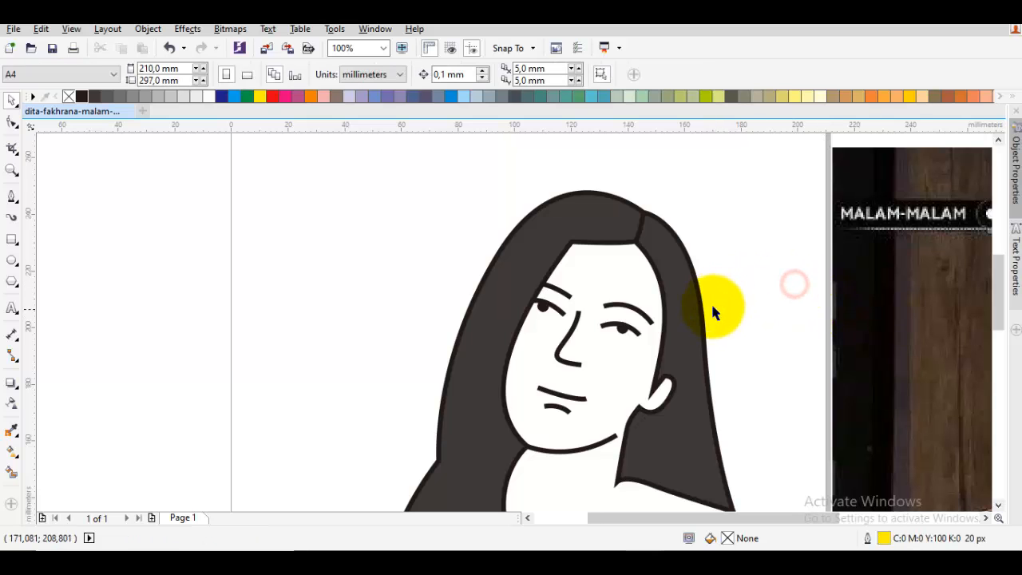
key("ctrl+z")
- Nudge the pupil of the eye on the ear side slightly towards the nose and deselect it
scroll(619, 323, "up", 4)
key("Escape")
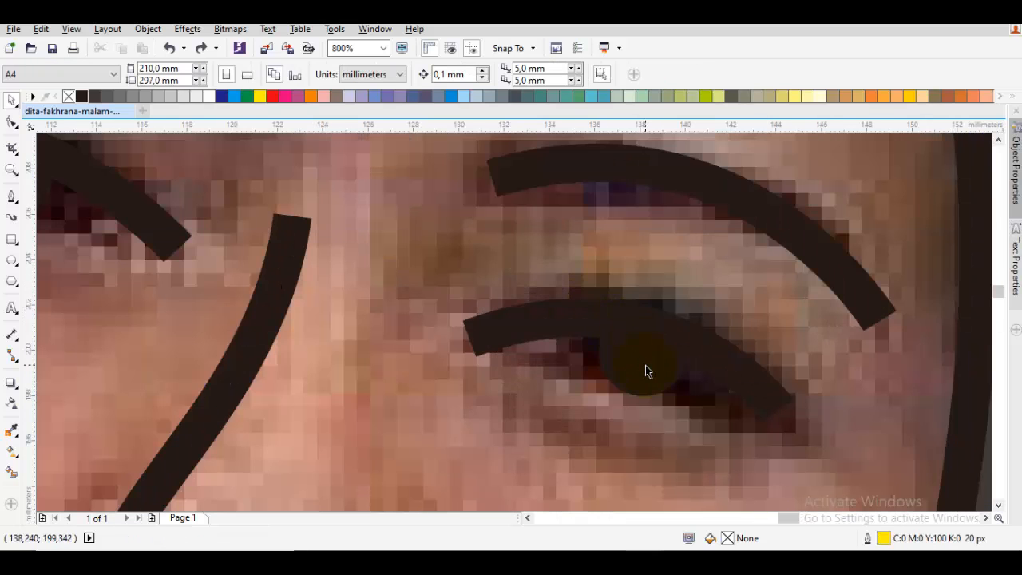
scroll(646, 366, "up", 1)
left_click_drag(646, 366, 633, 366)
key("ctrl+z")
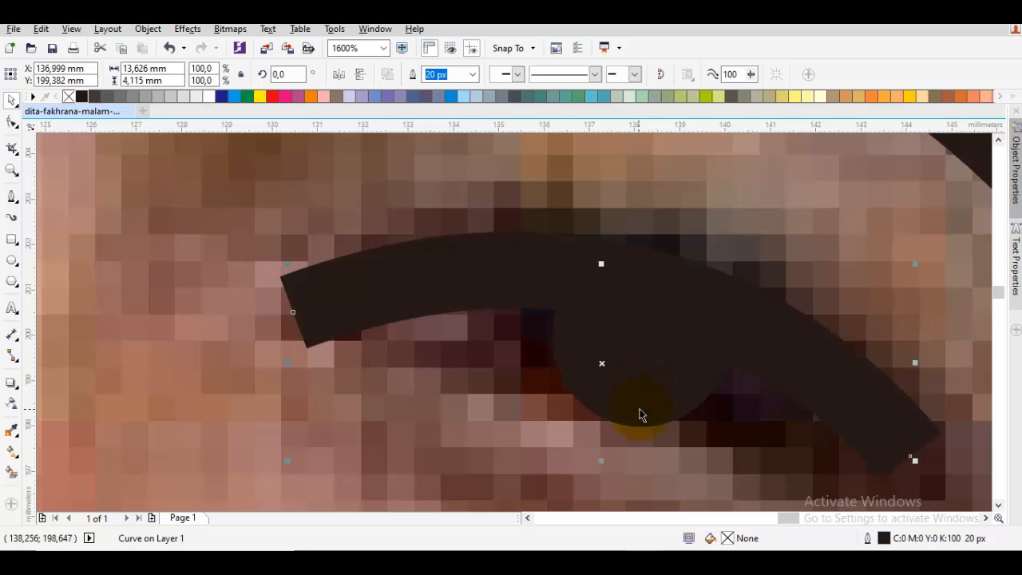
left_click(639, 411)
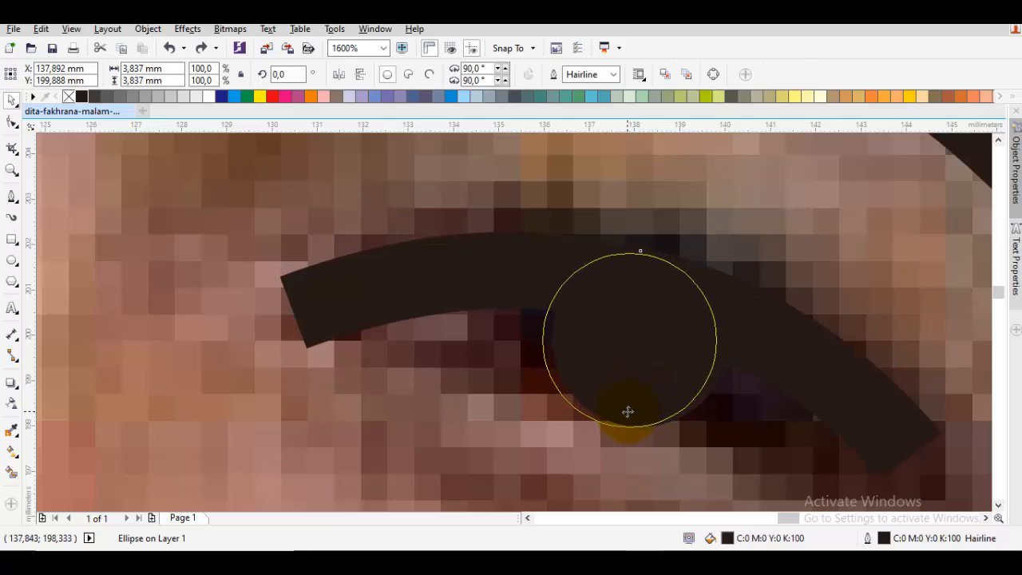
key("Escape")
- Delete the photo temporarily to check both pupils against the white page, and undo the deletion
scroll(627, 415, "down", 3)
left_click(620, 422)
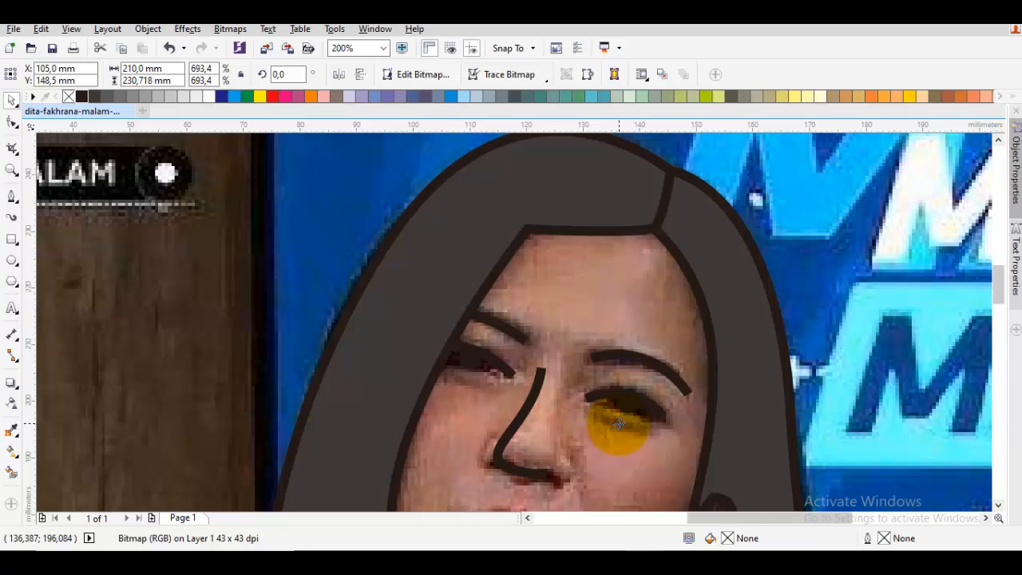
key("Delete")
scroll(620, 423, "down", 3)
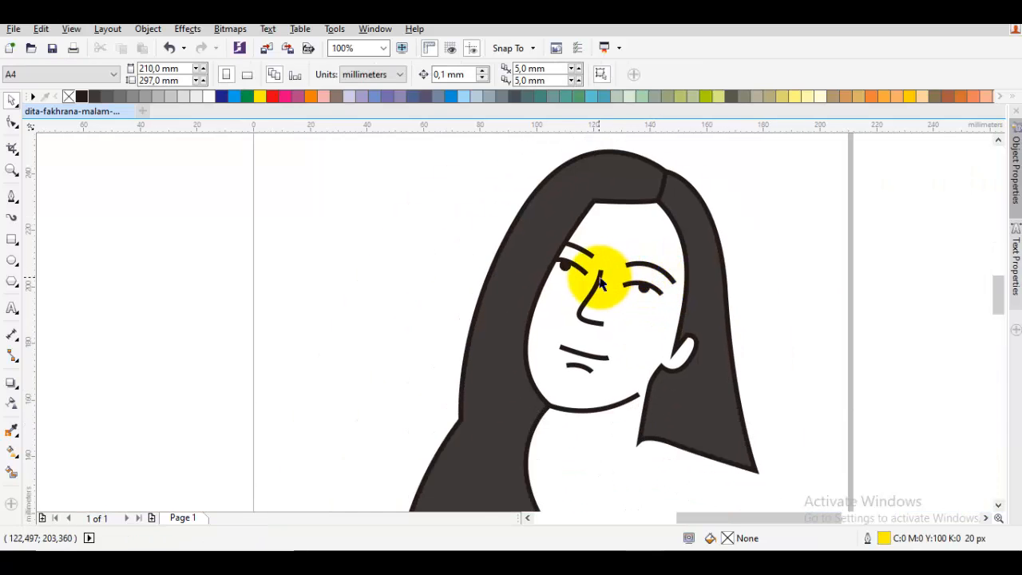
scroll(600, 281, "up", 2)
key("ctrl+z")
- Nudge the pupil beside the hair edge a little further towards the nose
scroll(580, 285, "up", 6)
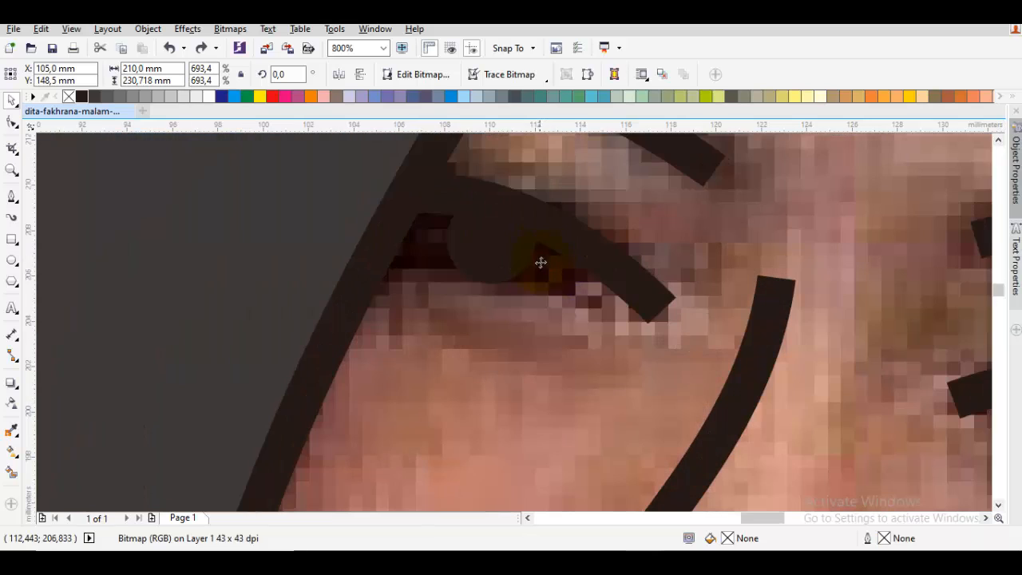
key("Escape")
left_click(520, 269)
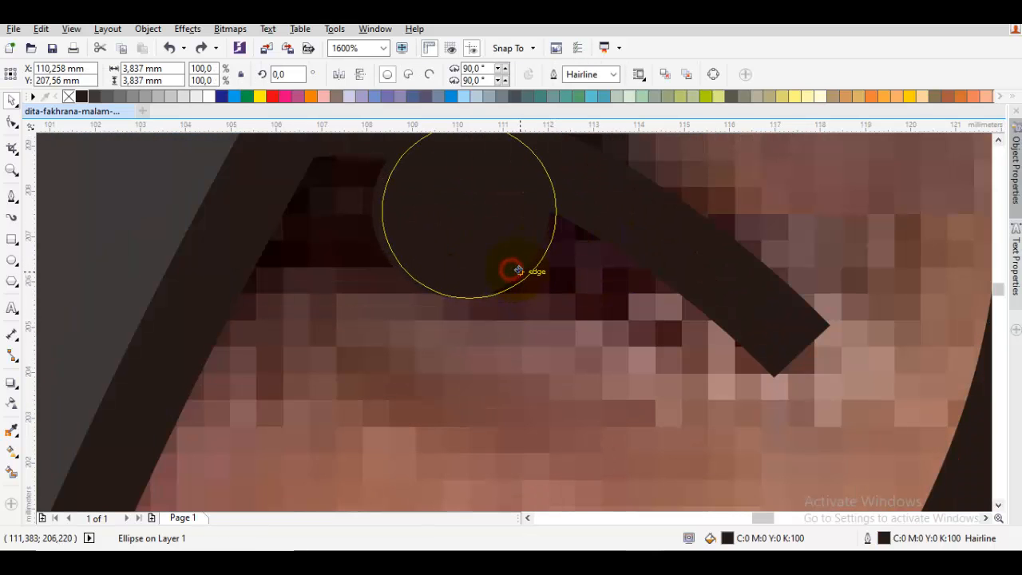
key("Escape")
- Delete the photo temporarily to check the whole face at a smaller scale, and restore it
scroll(521, 287, "down", 4)
left_click(495, 363)
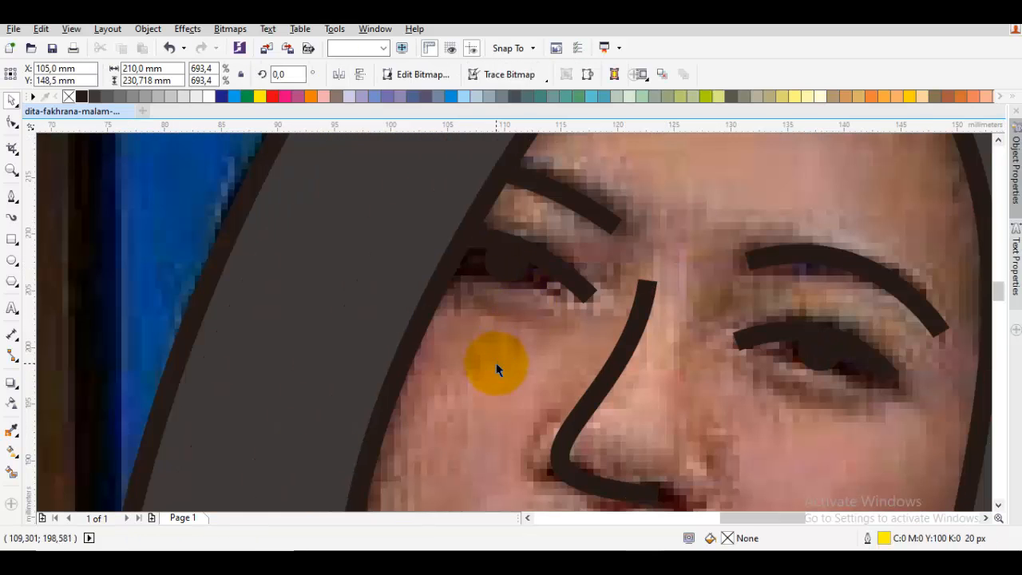
scroll(495, 360, "down", 4)
key("Delete")
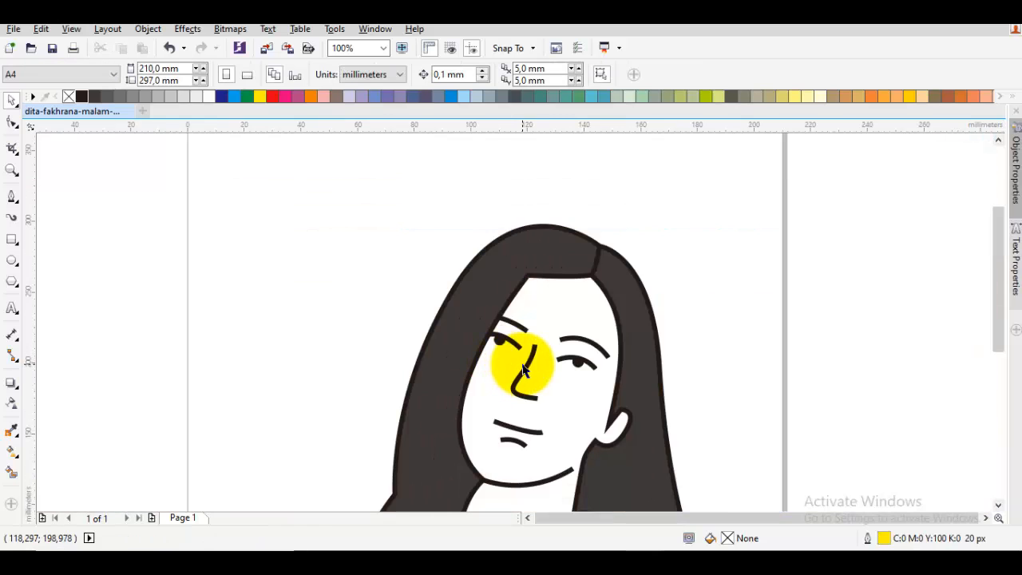
scroll(519, 365, "down", 2)
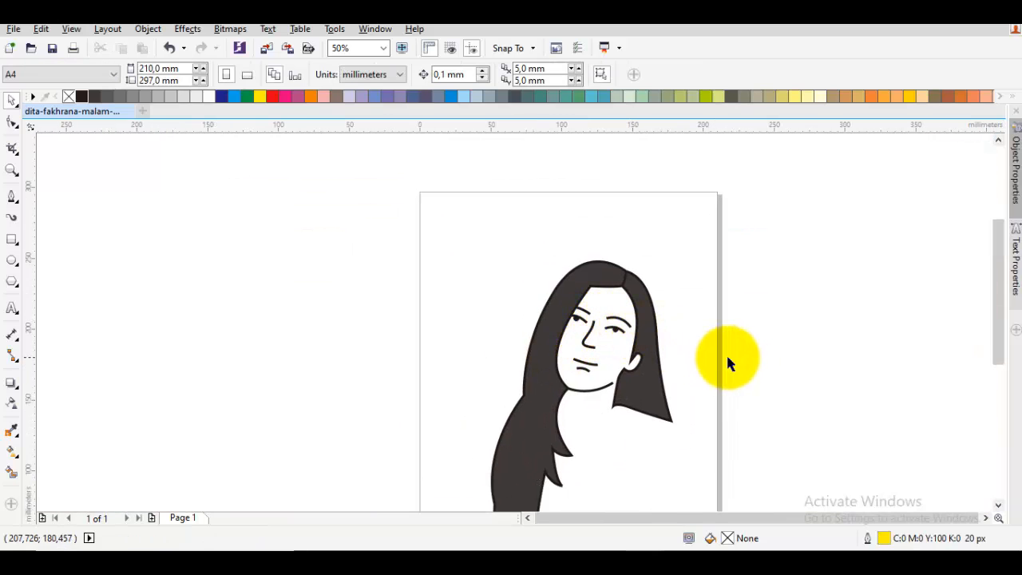
key("ctrl+z")
left_click(890, 368)
- Delete the mouth curve and draw a double-arched curve about 16 mm wide between the corners of the mouth
scroll(598, 359, "up", 8)
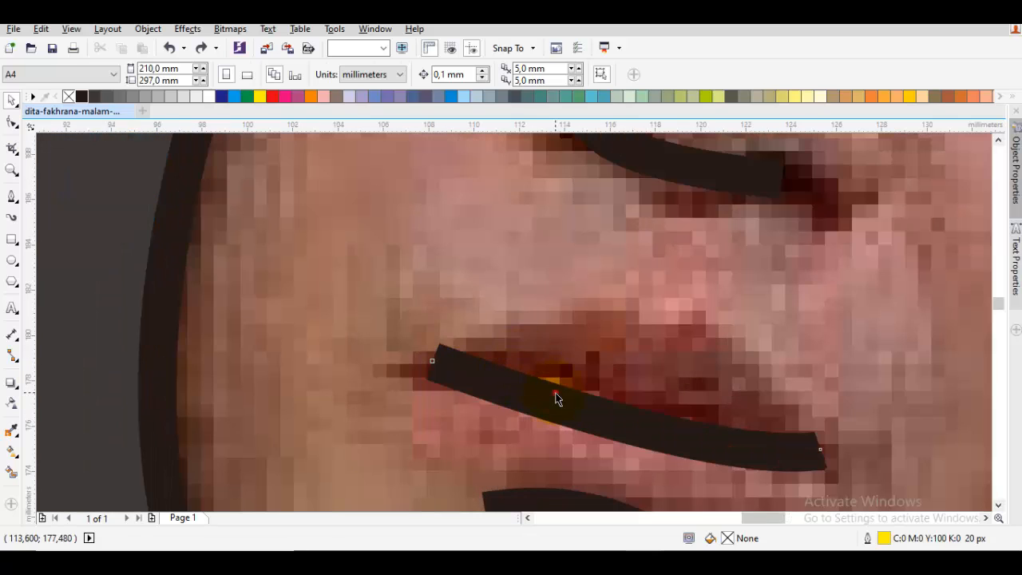
left_click(557, 390)
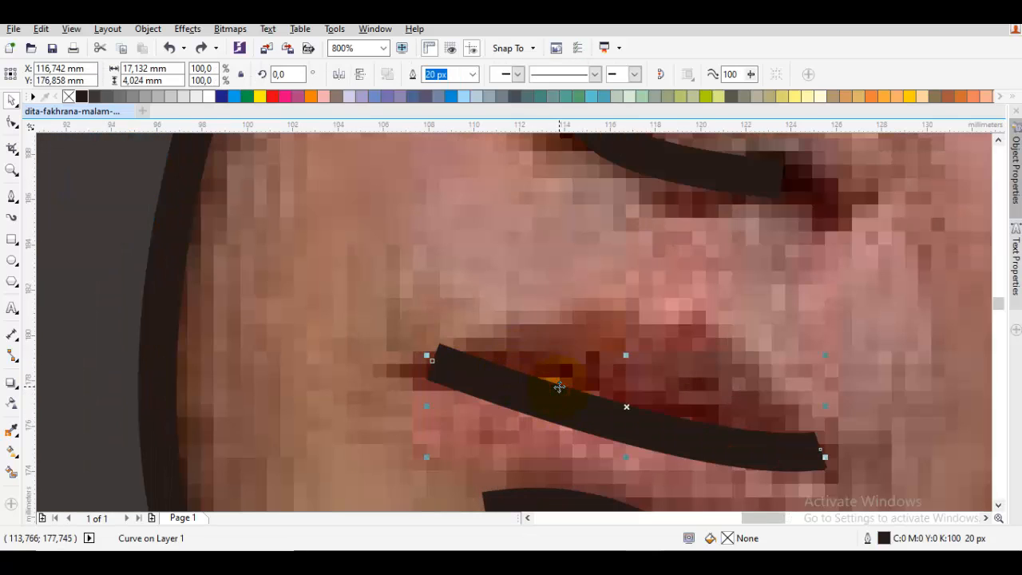
key("Delete")
key("F10")
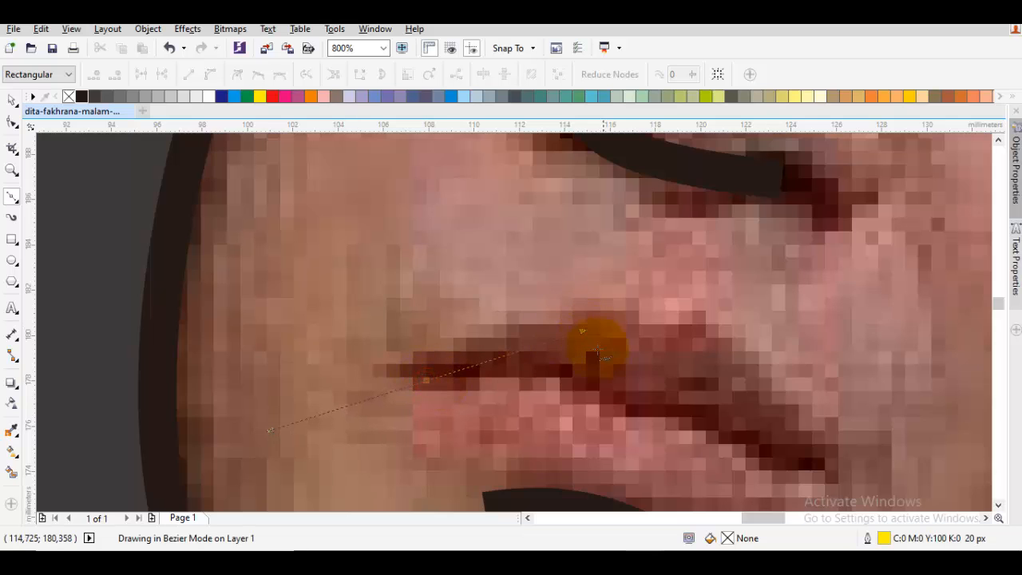
left_click(633, 410)
scroll(634, 409, "down", 3)
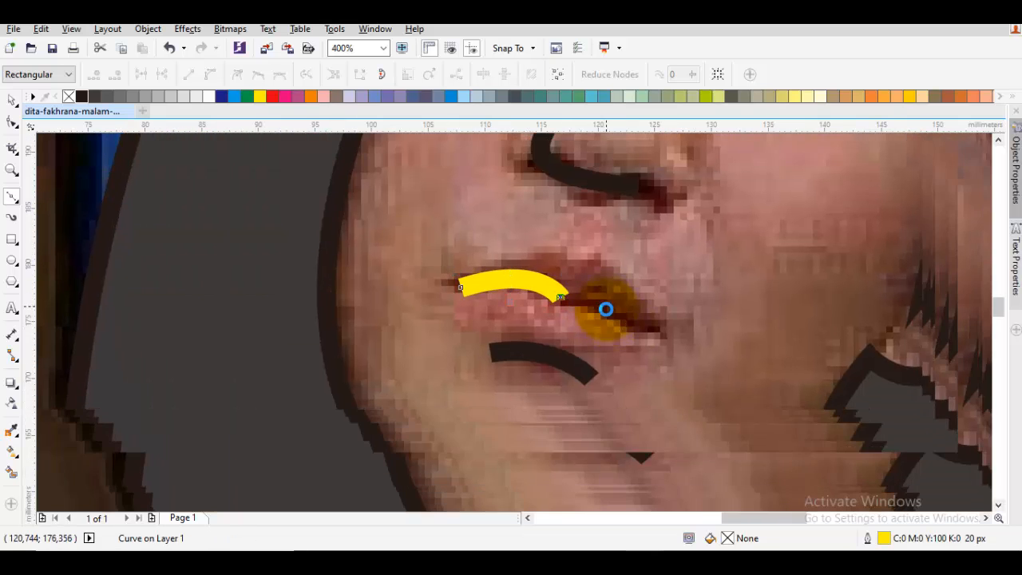
mouse_move(646, 334)
left_mouse_down()
mouse_move(684, 373)
mouse_move(680, 383)
left_mouse_up()
key("space")
left_click(313, 222)
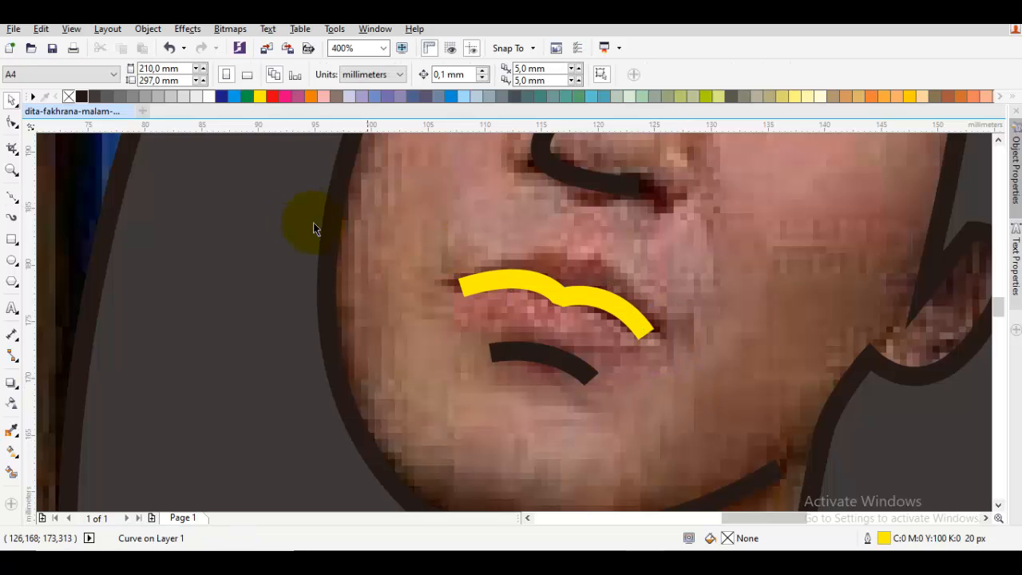
- Change the outline colour of the double-arched mouth curve to black
left_click(496, 287)
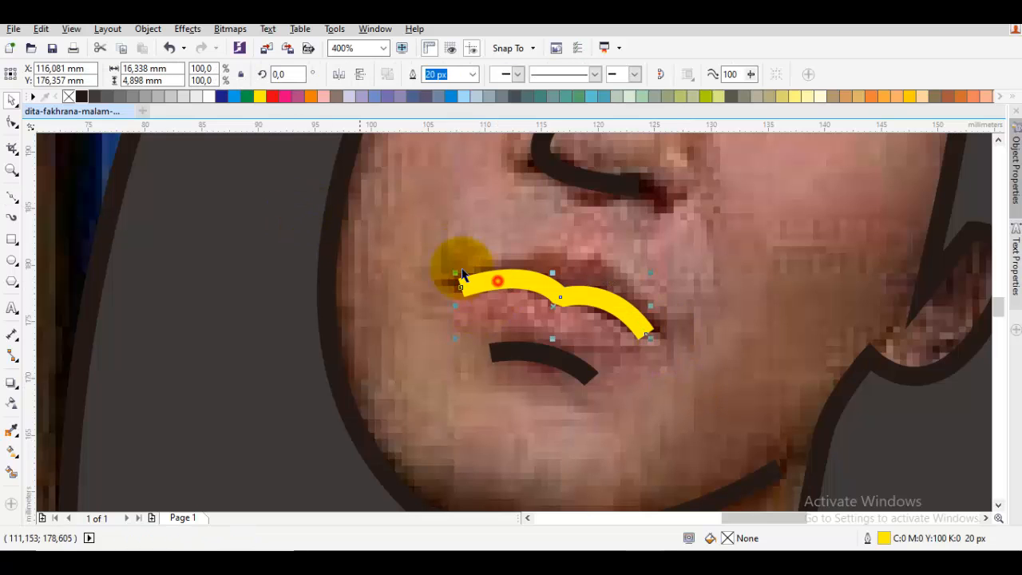
right_click(83, 97)
scroll(557, 293, "down", 1)
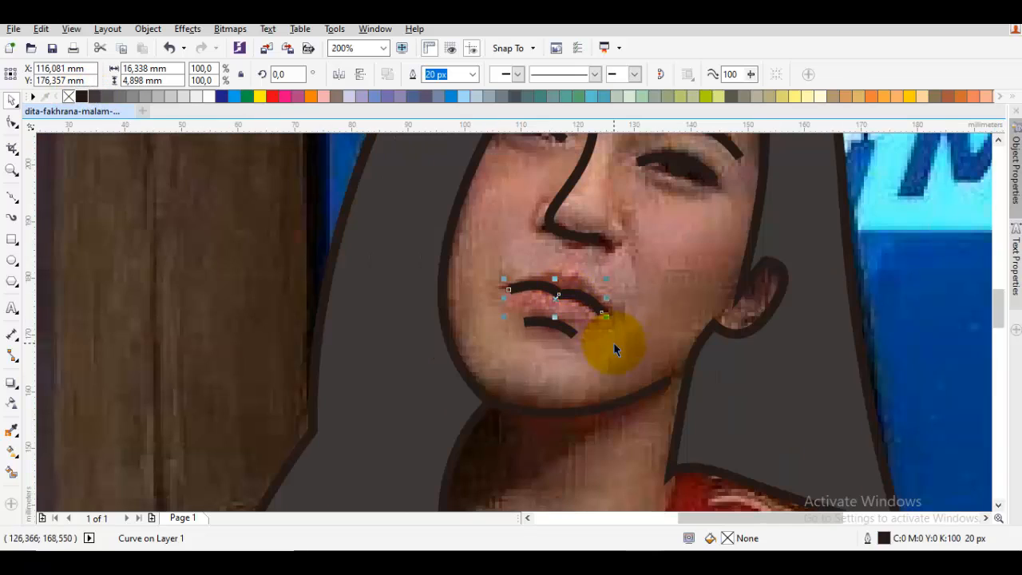
- Delete the photo temporarily to judge the double-arched mouth on the white page, and undo the deletion
left_click(636, 428)
key("Delete")
scroll(639, 429, "down", 2)
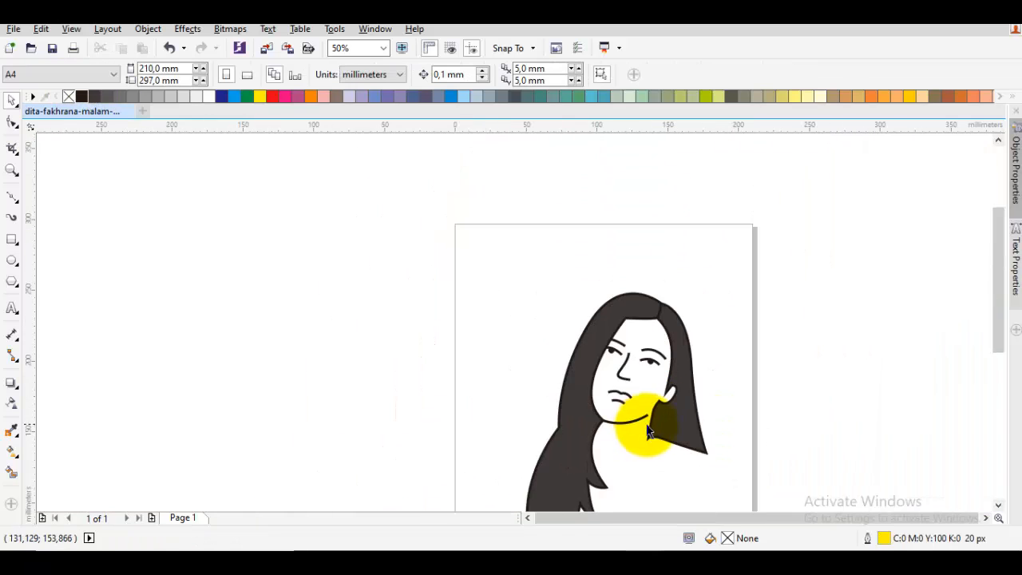
scroll(644, 391, "up", 1)
key("ctrl+z")
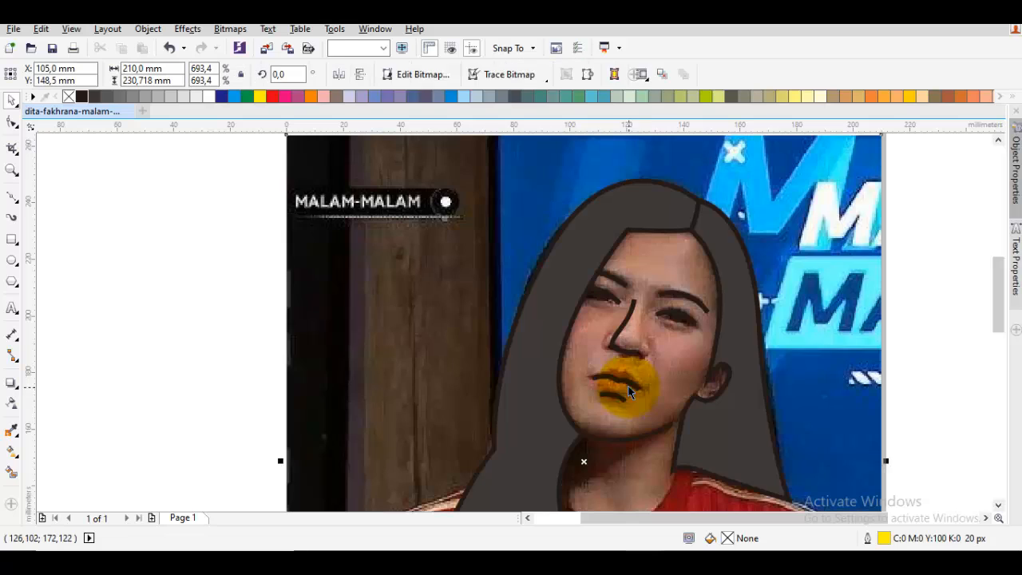
- Undo the double-arched mouth curve and the deletion of the original sagging mouth curve
left_click(629, 390)
key("ctrl+z")
key("ctrl+z")
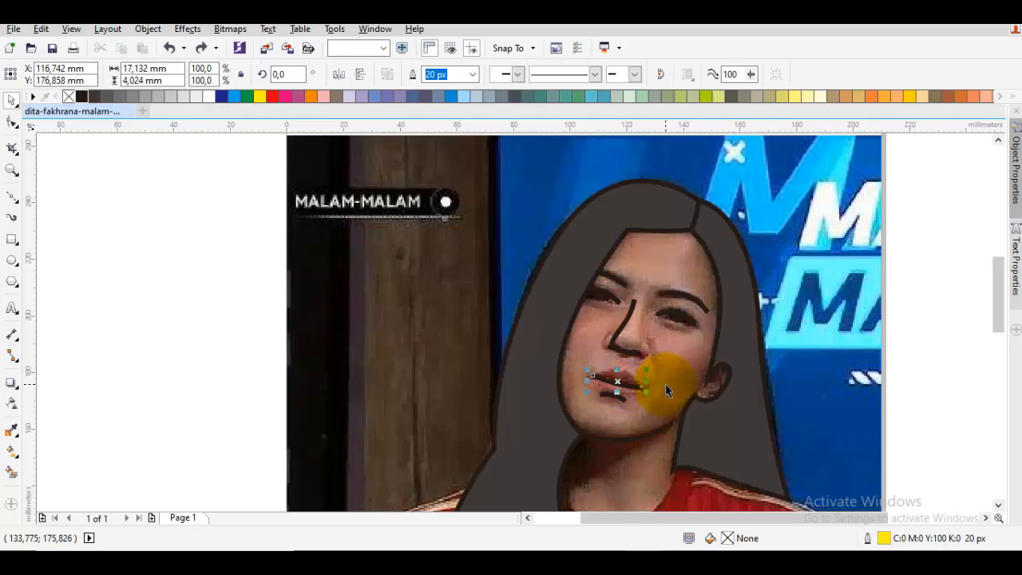
- Move the ear-side end of the mouth curve inward and deepen its sag, making it about 16 mm wide
scroll(637, 385, "up", 2)
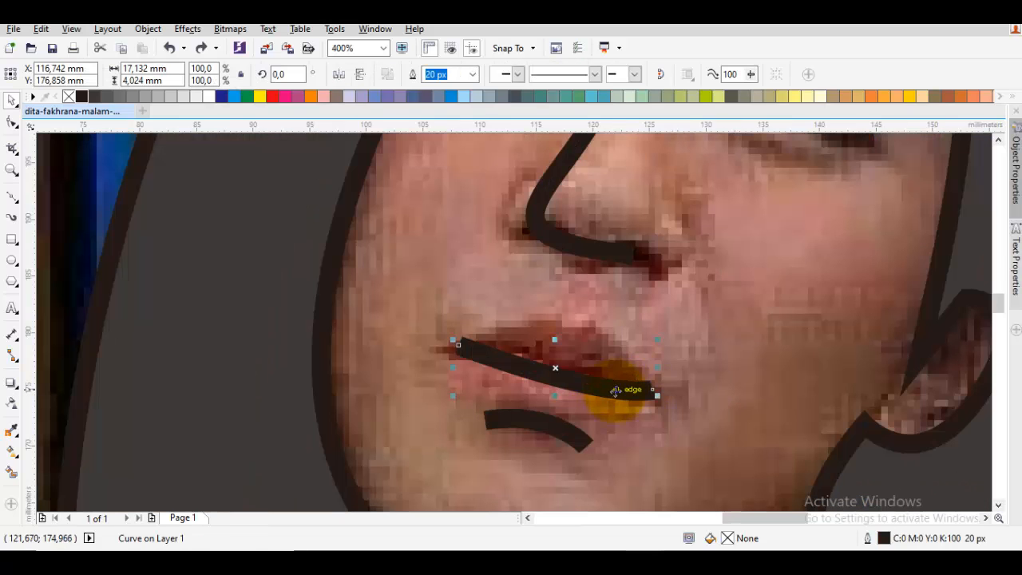
key("Escape")
double_click(618, 392)
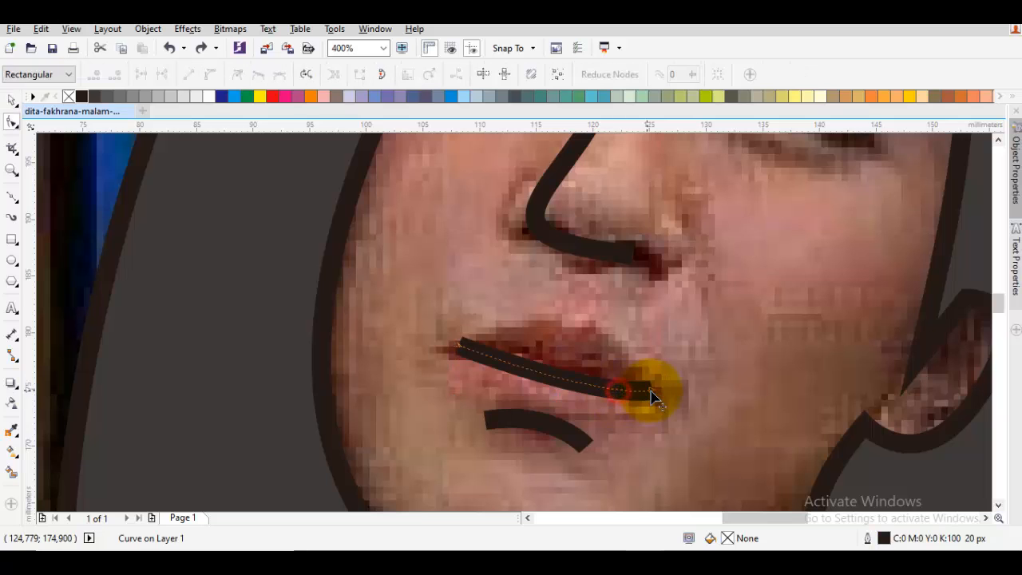
left_click_drag(648, 397, 537, 393)
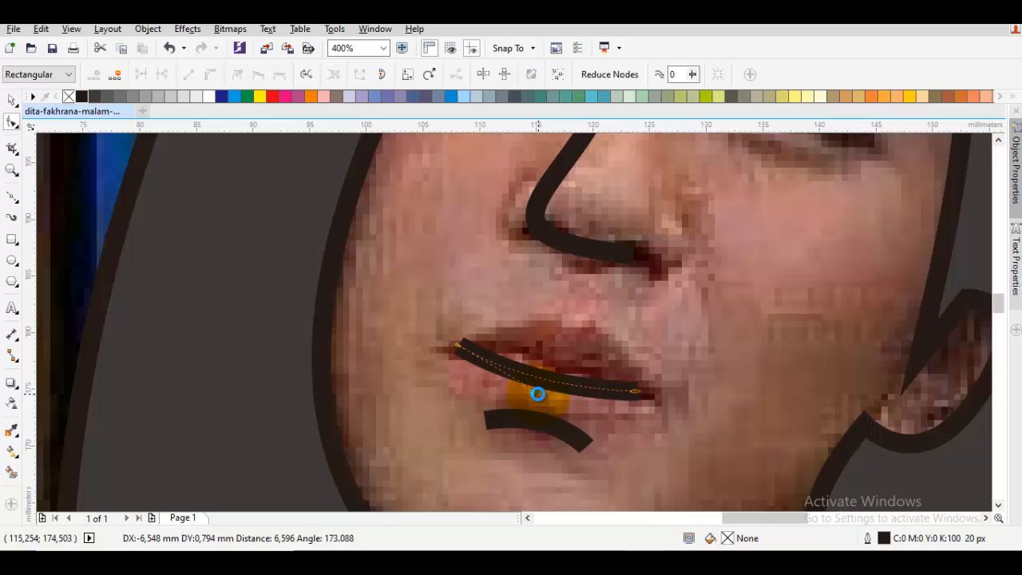
key("space")
key("Escape")
- Delete the photo temporarily to check the reshaped mouth curve on the white page, and bring it back
scroll(544, 392, "down", 2)
left_click_drag(603, 450, 522, 344)
left_click(505, 410)
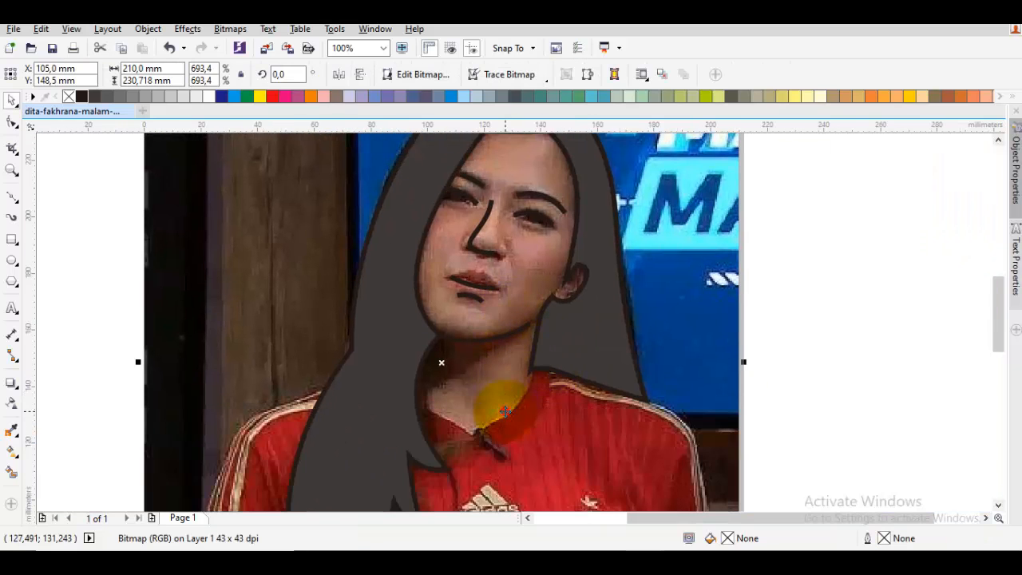
key("Delete")
scroll(520, 416, "down", 1)
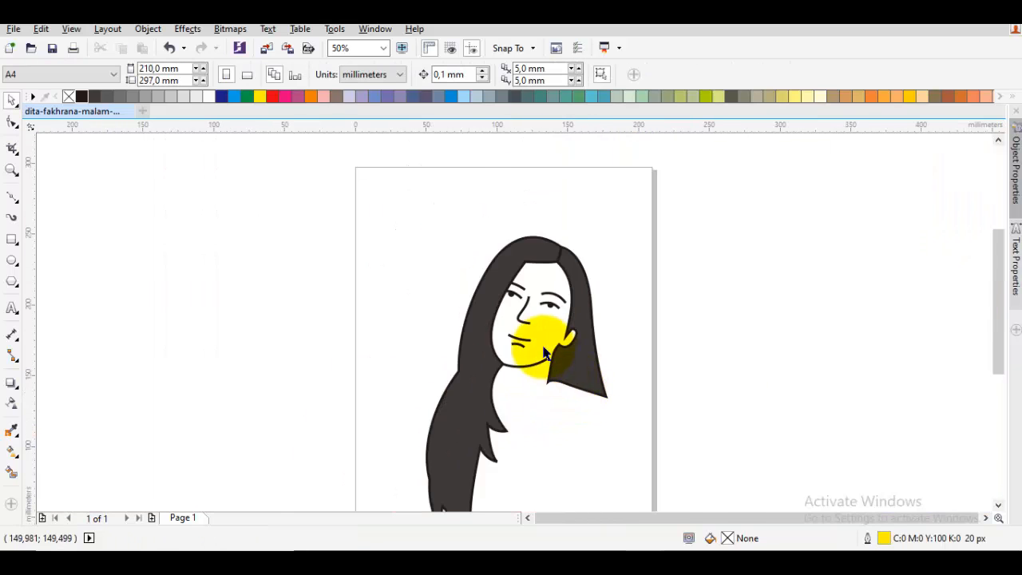
scroll(526, 336, "up", 2)
key("ctrl+z")
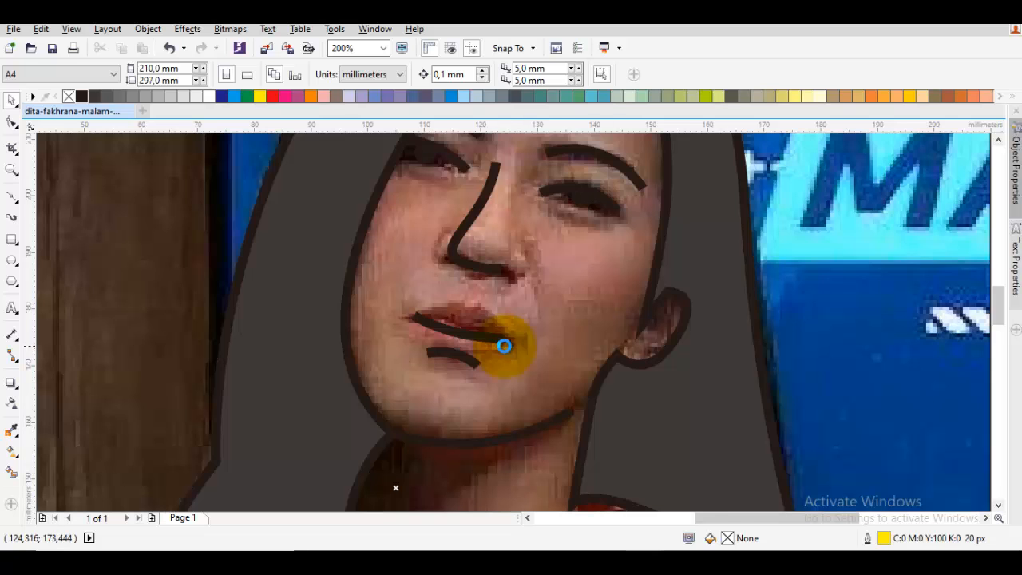
- Nudge the mouth curve slightly upward and deselect it
scroll(503, 348, "up", 2)
left_click(488, 341)
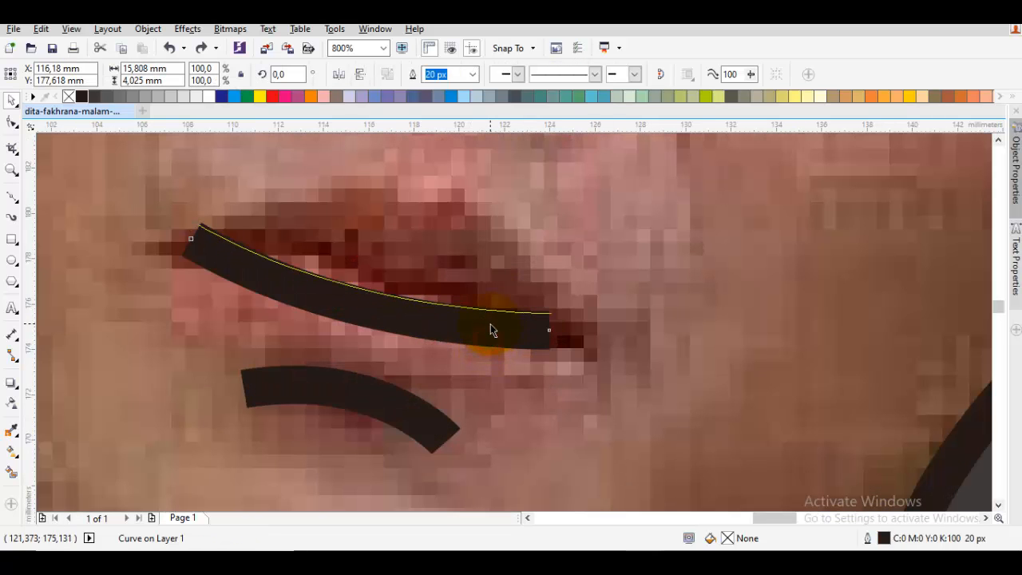
key("Escape")
scroll(519, 329, "down", 2)
scroll(526, 333, "down", 1)
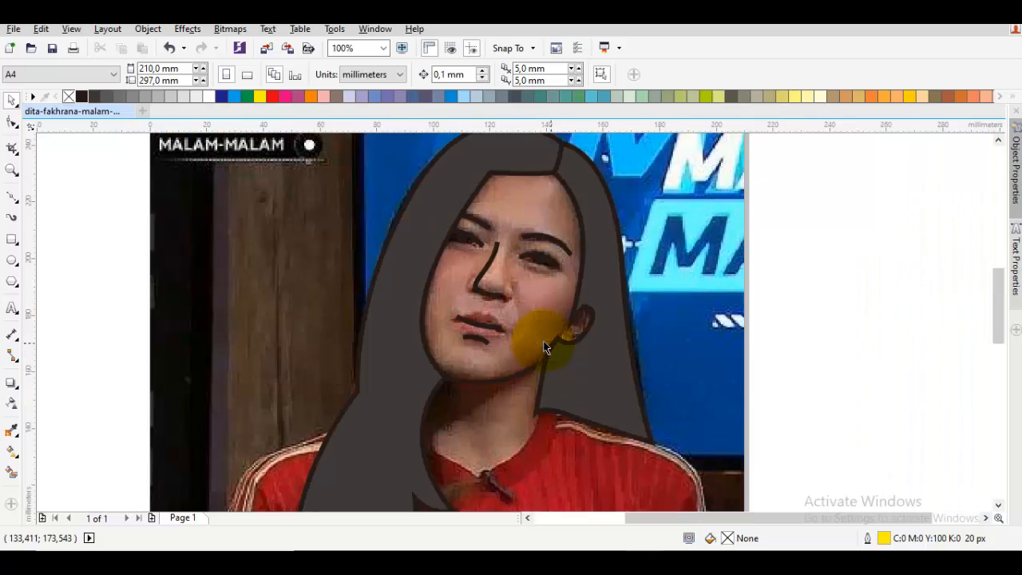
scroll(557, 422, "down", 1)
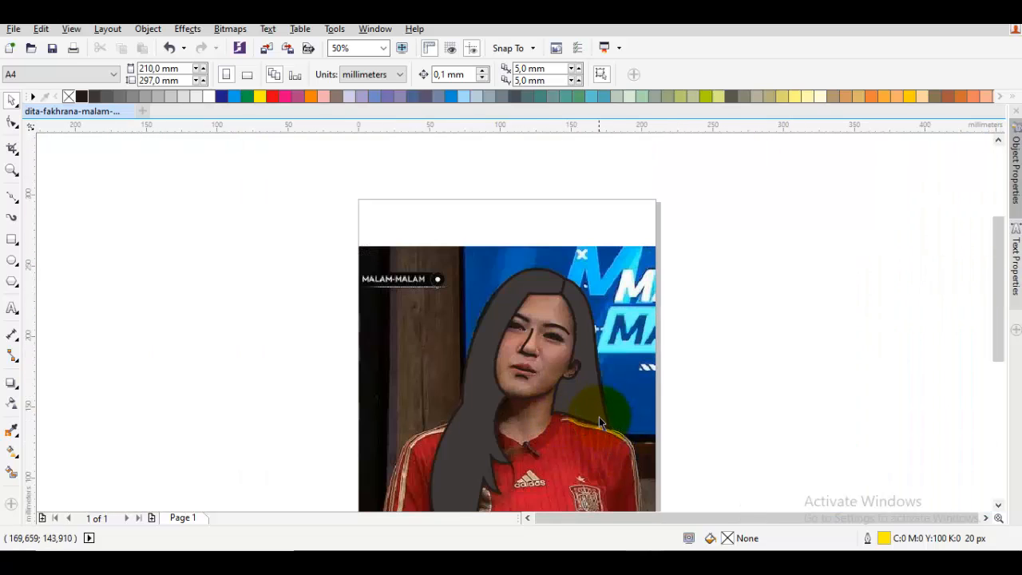
- Move the photo off the page to check the drawing on white, and undo the move
left_click_drag(625, 370, 314, 370)
left_click(733, 355)
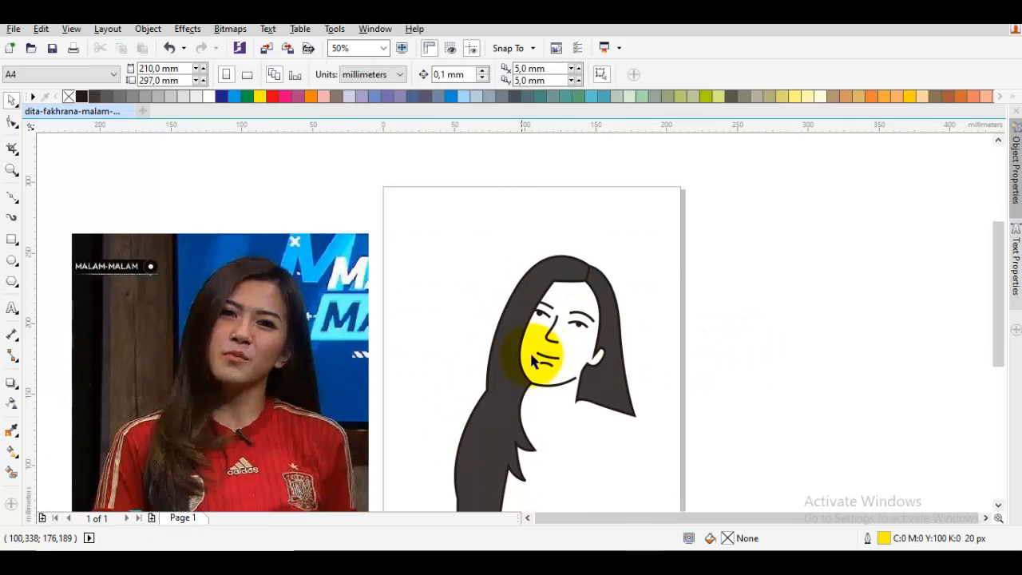
key("ctrl+z")
- Fine-tune the bend of the mouth curve with its curve handle and deselect it
scroll(527, 360, "up", 2)
scroll(673, 349, "up", 1)
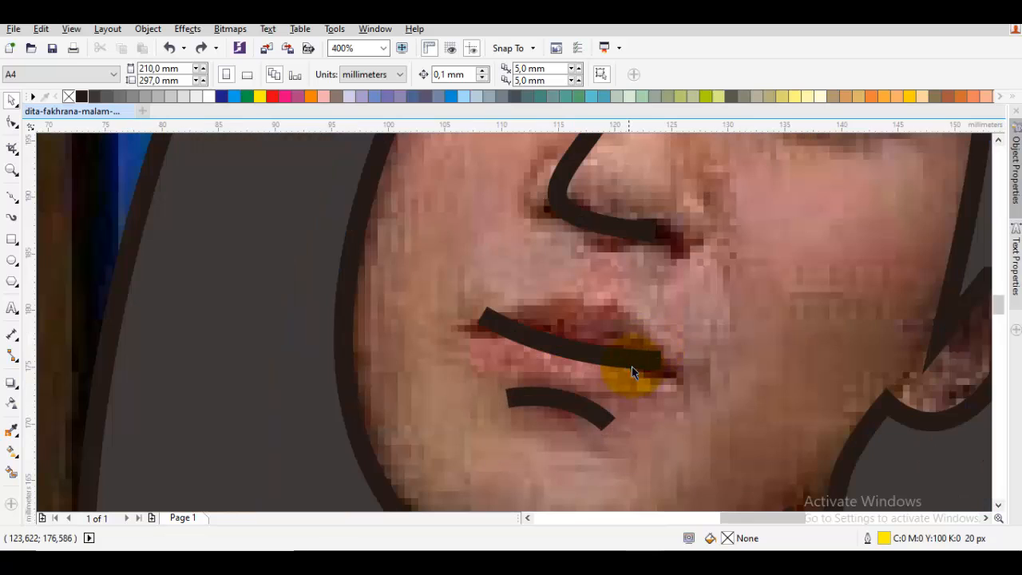
double_click(625, 369)
left_click(658, 361)
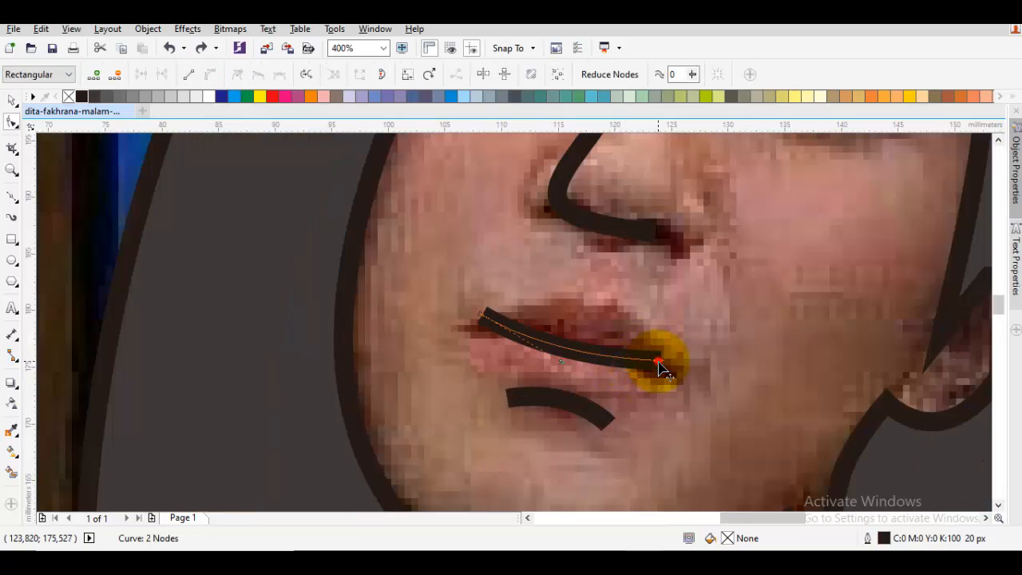
left_click_drag(562, 367, 614, 248)
scroll(587, 387, "down", 2)
key("space")
key("Escape")
- Draw a closed Pen shape about 78 mm wide and 116 mm high around the face, following the neckline and running through the hair
key("p")
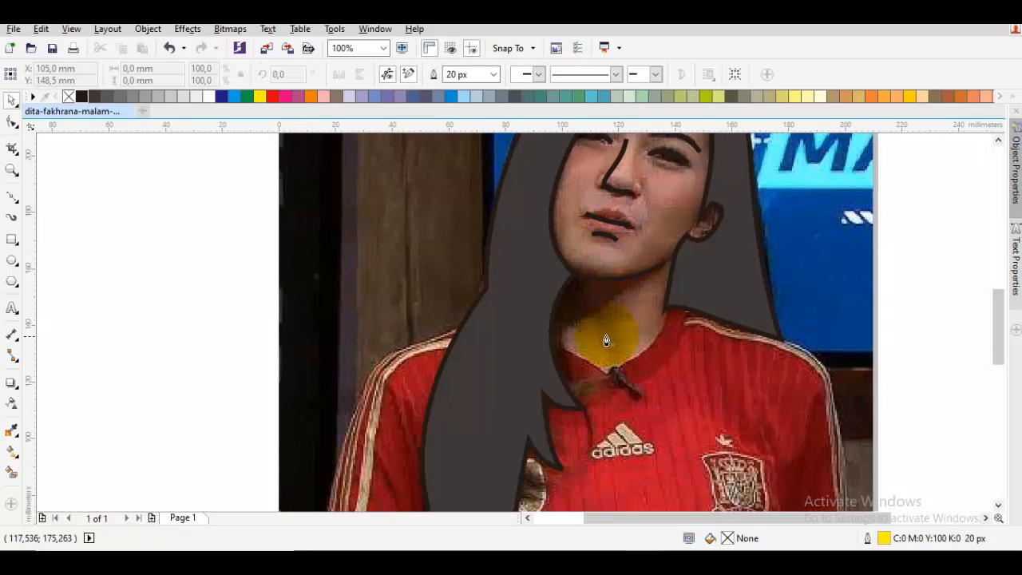
left_click_drag(571, 361, 591, 371)
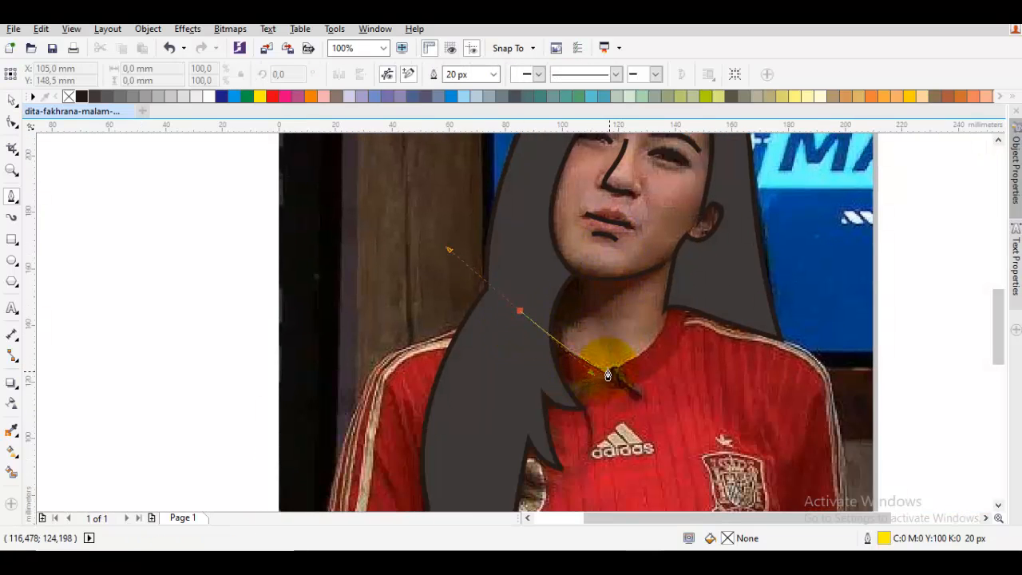
double_click(612, 376)
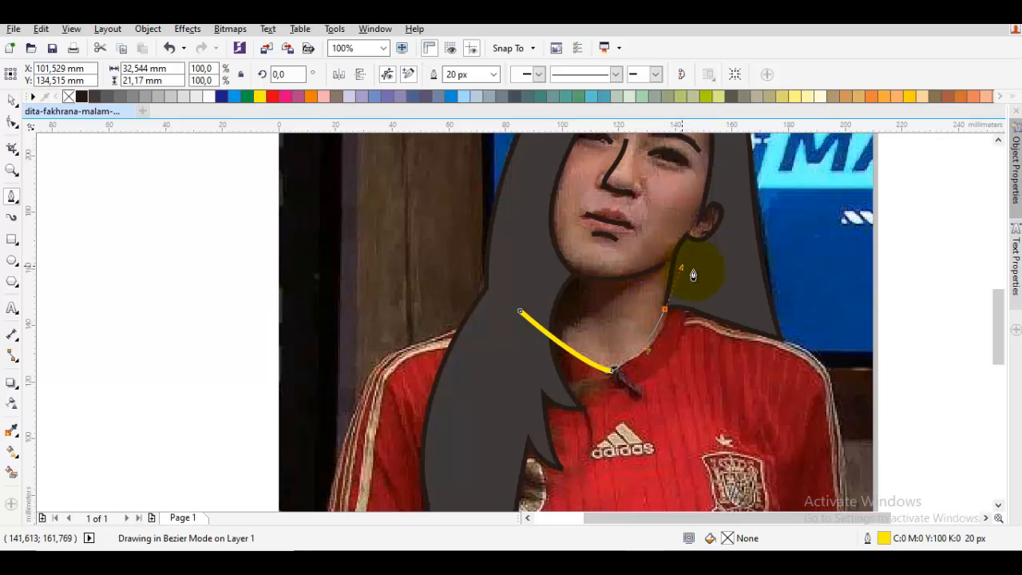
left_click_drag(694, 272, 718, 410)
left_click(731, 268)
left_click(717, 321)
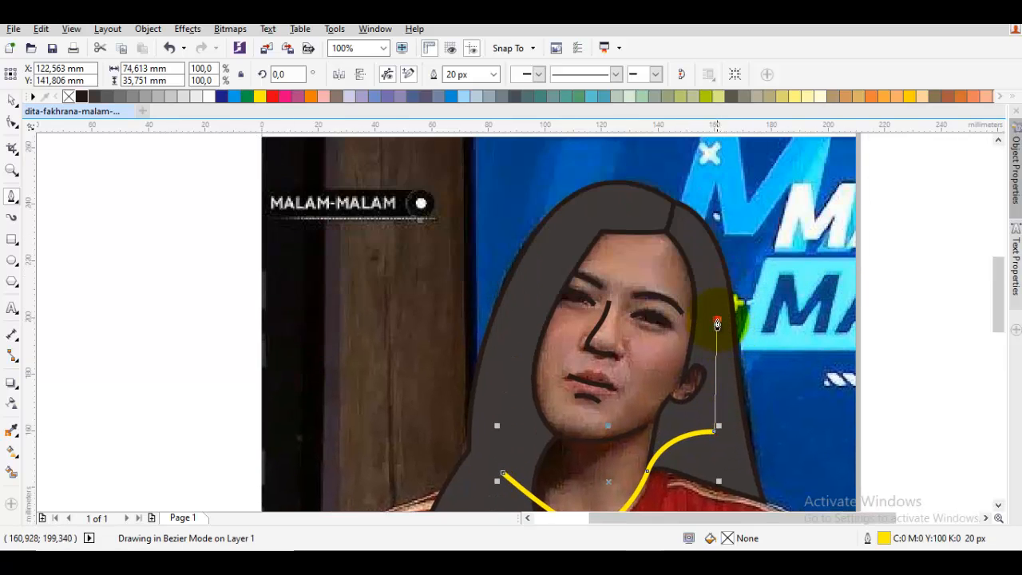
left_click_drag(607, 206, 497, 226)
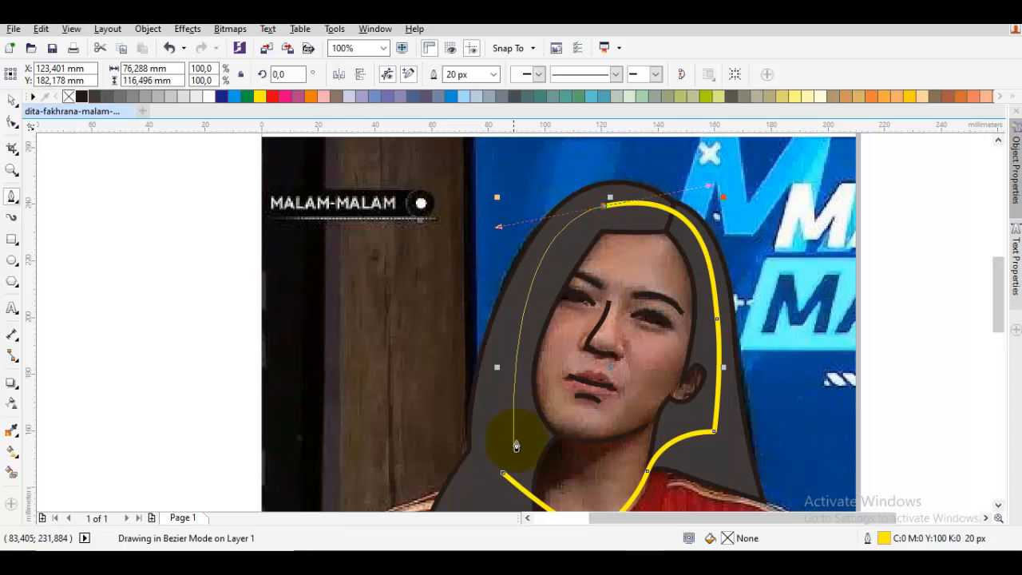
left_click_drag(503, 473, 493, 426)
left_click_drag(653, 430, 617, 329)
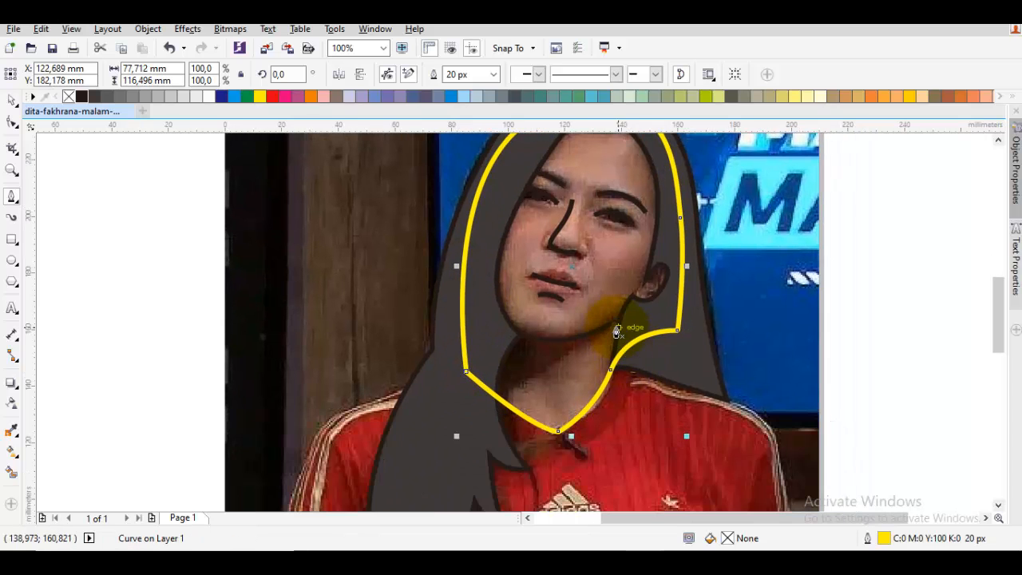
- Reorder the closed face and neck shape directly in front of the photo, behind the hair and facial lines
right_click(609, 258)
mouse_move(655, 383)
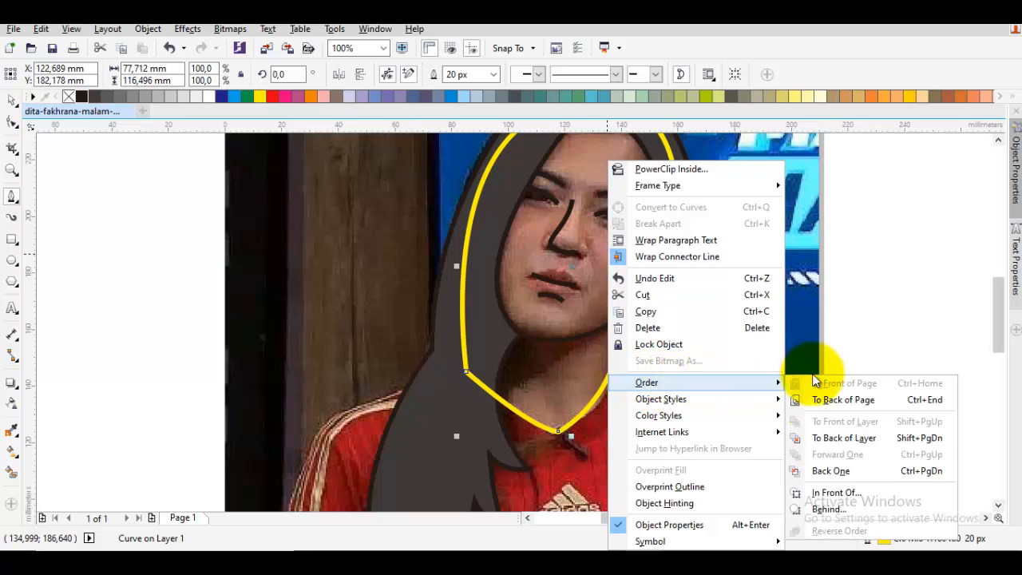
left_click(835, 490)
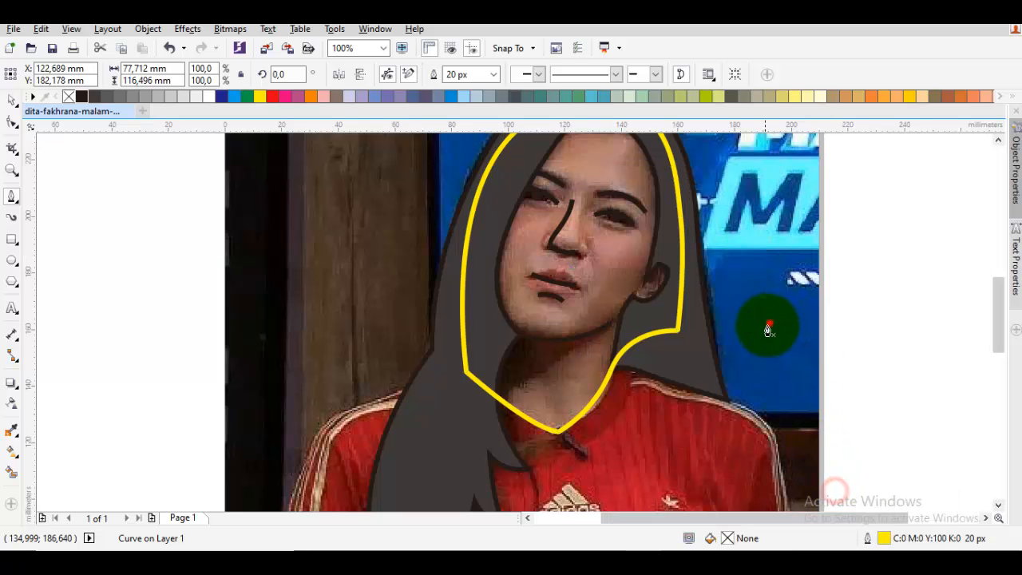
left_click(744, 331)
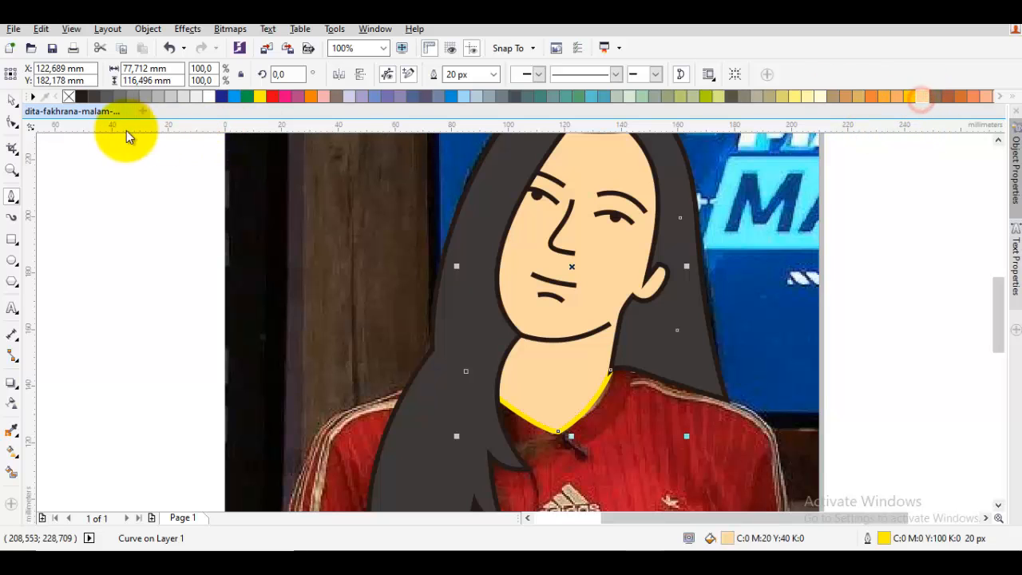
- Give the face and neck shape a C0 M20 Y40 K0 skin fill and a black outline, and deselect it
right_click(82, 98)
key("space")
key("Escape")
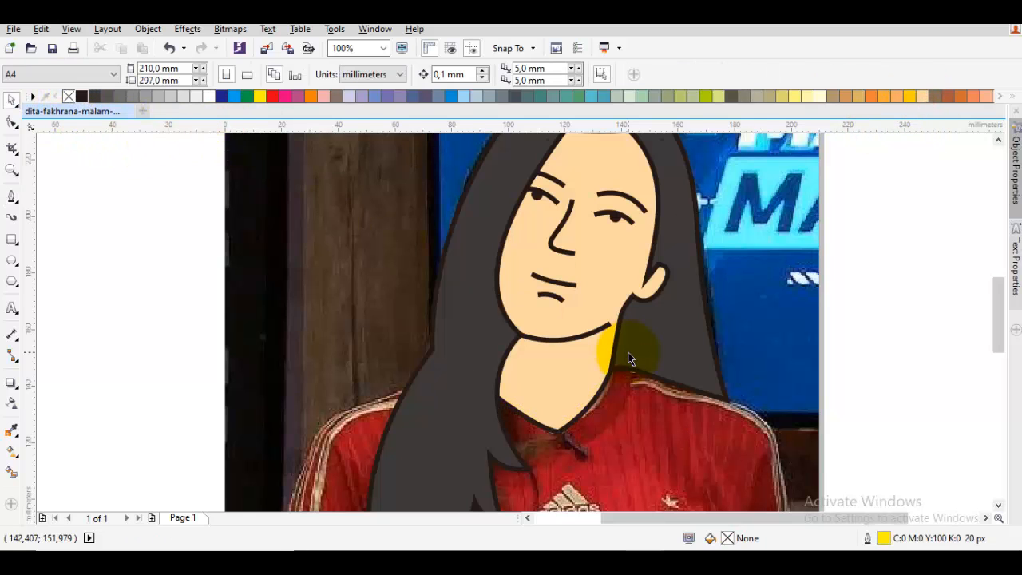
- Shift the mouth curve's sag slightly toward its ear-side end by moving the curve handle, and deselect the curve
left_click_drag(628, 351, 590, 366)
left_click_drag(549, 285, 529, 347)
scroll(535, 355, "up", 2)
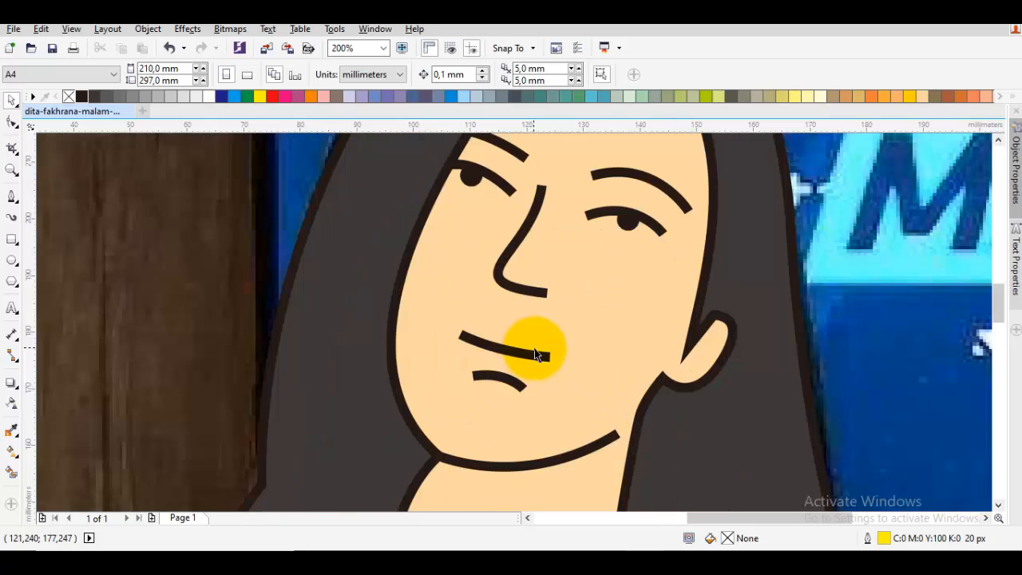
double_click(536, 357)
scroll(541, 354, "up", 2)
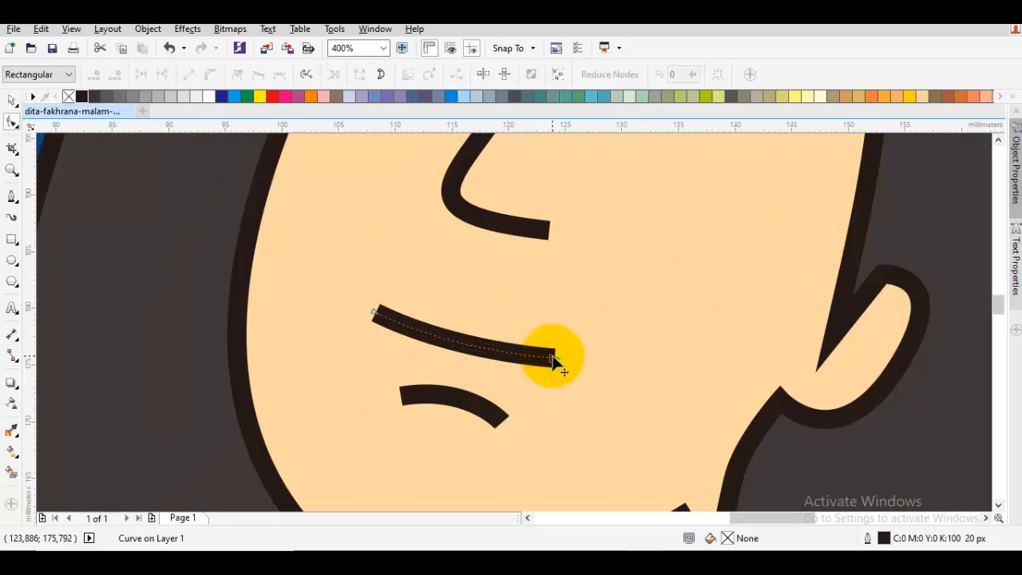
left_click(554, 361)
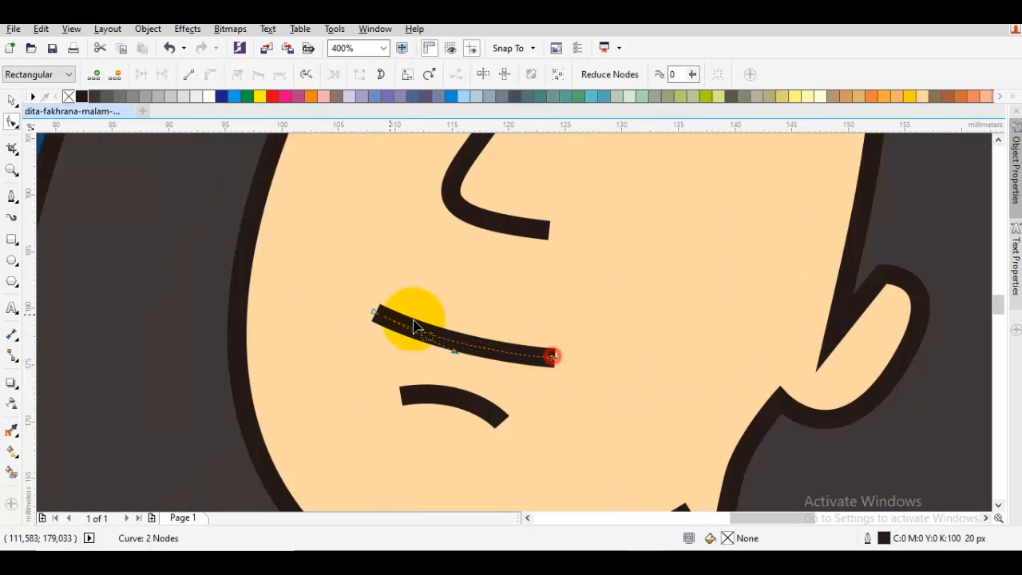
left_click_drag(454, 352, 480, 350)
key("space")
left_click(479, 356)
key("Escape")
- Draw a curved line about 4 mm wide and 7 mm high inside the ear and give it a black outline
left_click_drag(918, 356, 840, 369)
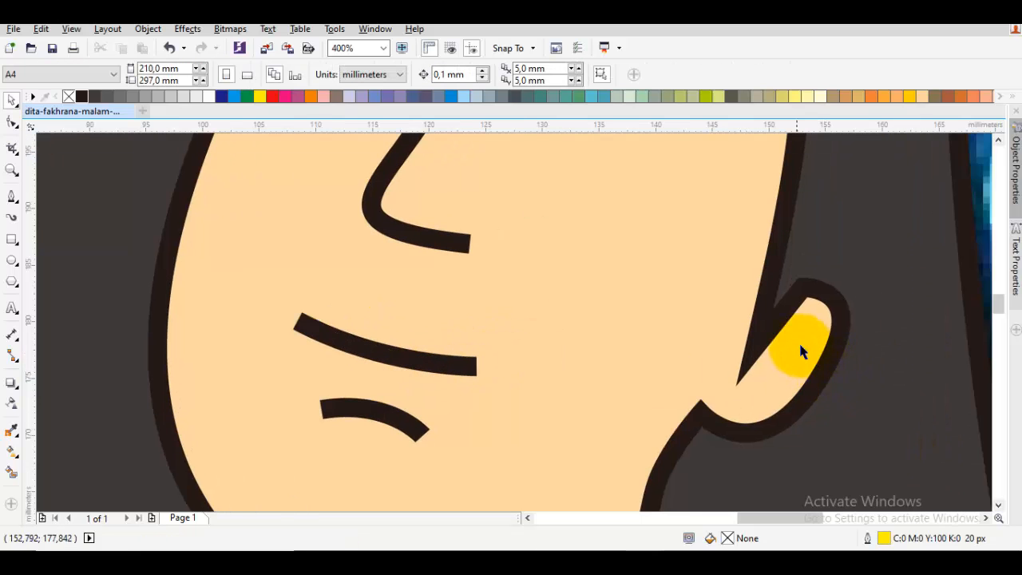
key("space")
left_click_drag(756, 398, 808, 379)
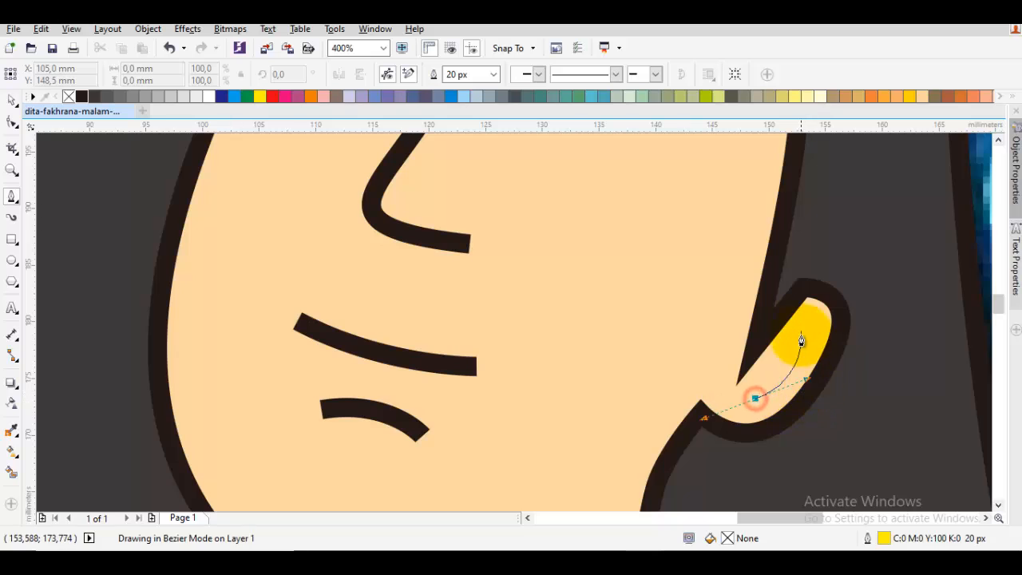
left_click_drag(781, 318, 745, 317)
key("Escape")
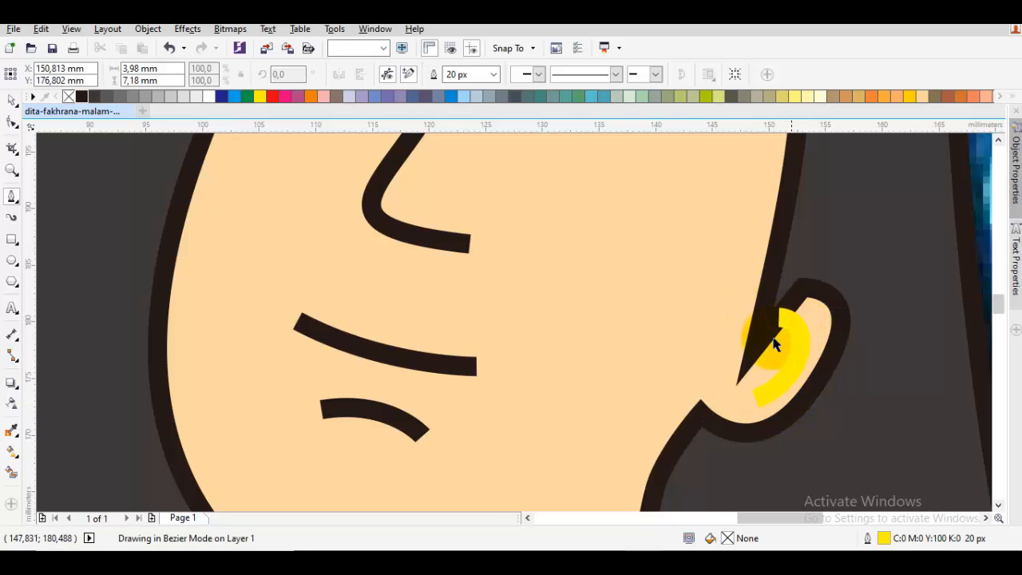
scroll(799, 377, "down", 2)
key("space")
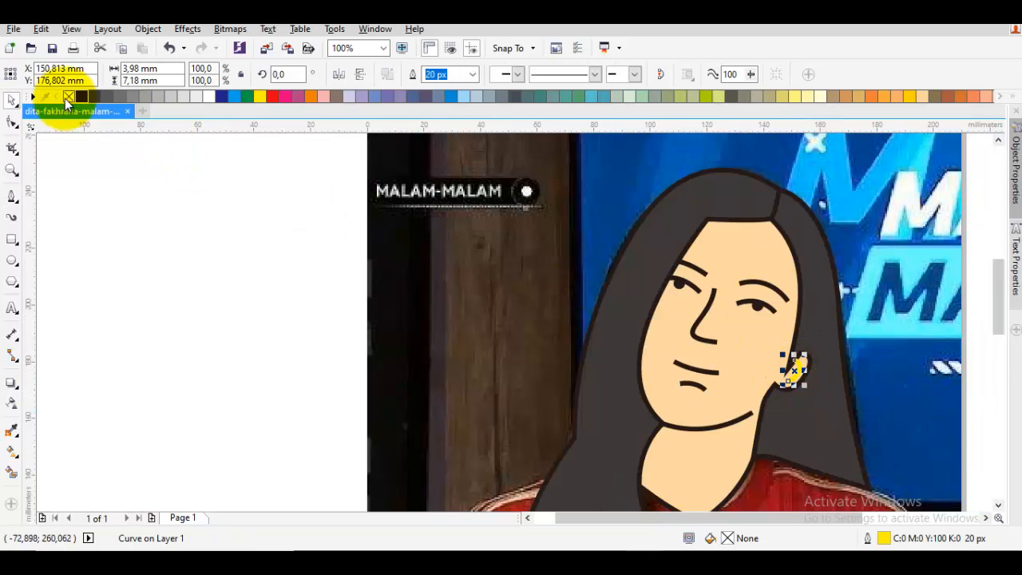
right_click(86, 98)
key("space")
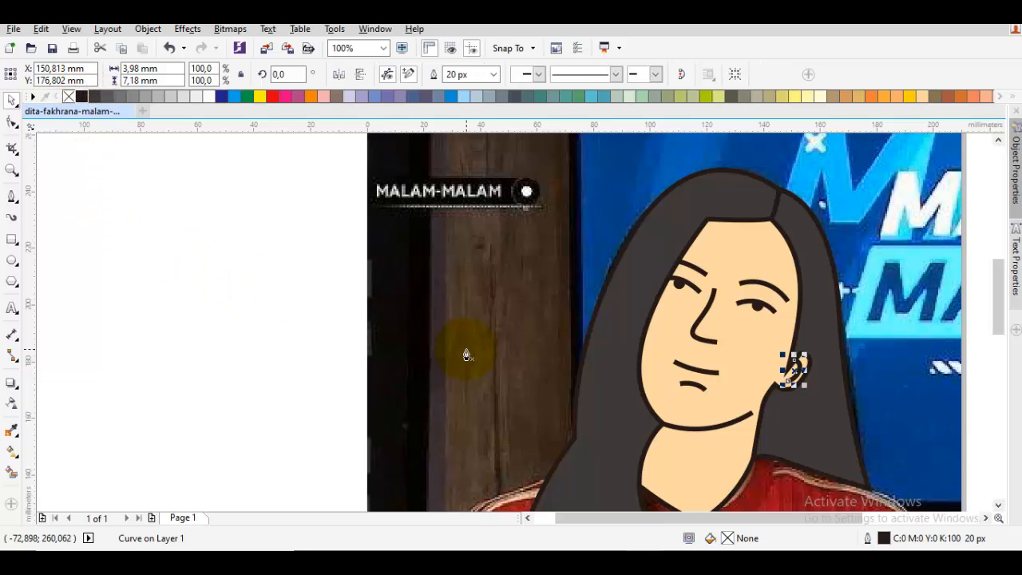
- Trace the shirt with the Pen tool from the shoulder under the long hair, down the sleeve and around the cuff to the photo's bottom edge
left_click_drag(578, 430, 504, 327)
scroll(503, 326, "down", 2)
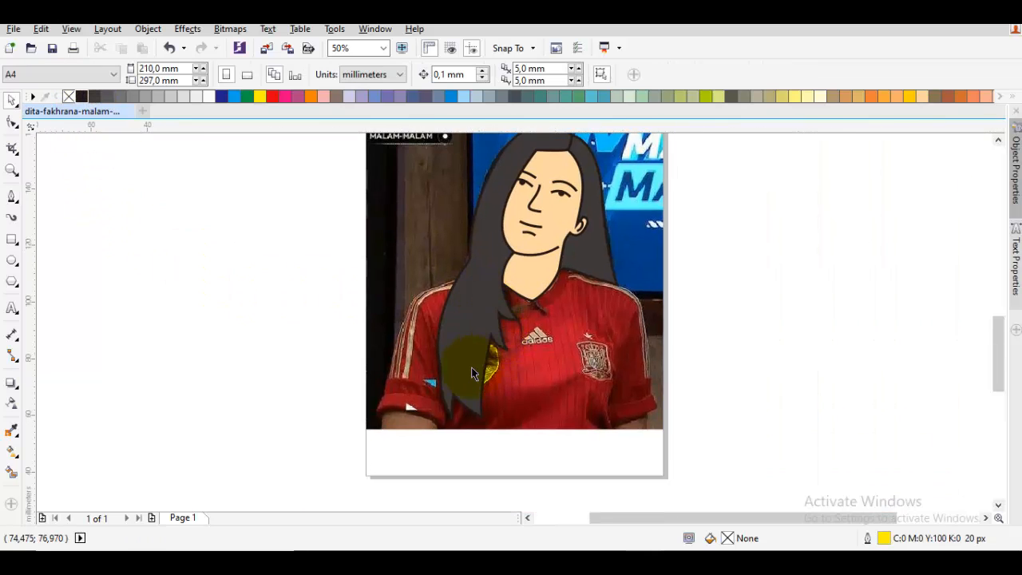
scroll(468, 366, "up", 2)
key("Escape")
left_click_drag(463, 240, 484, 292)
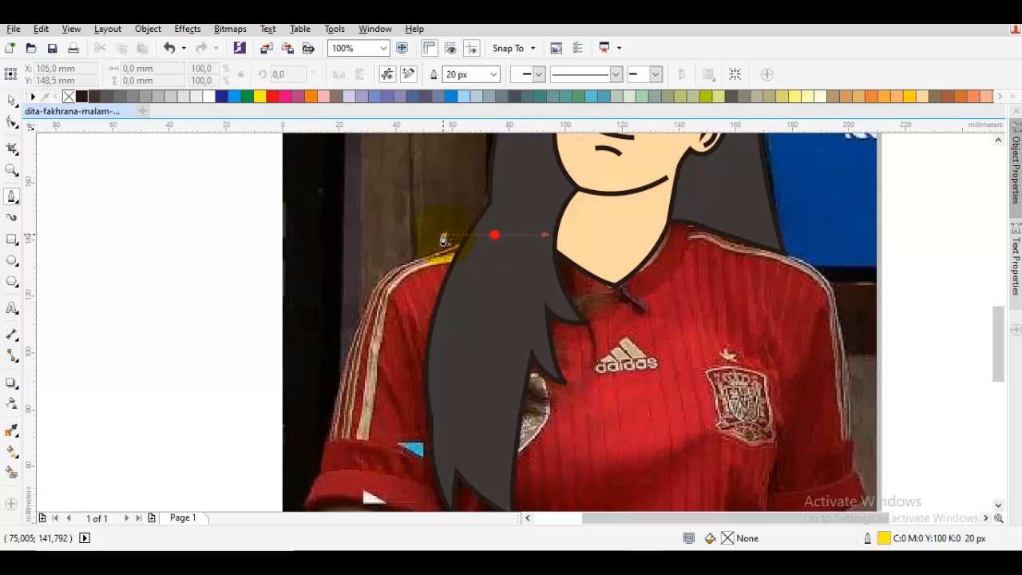
key("space")
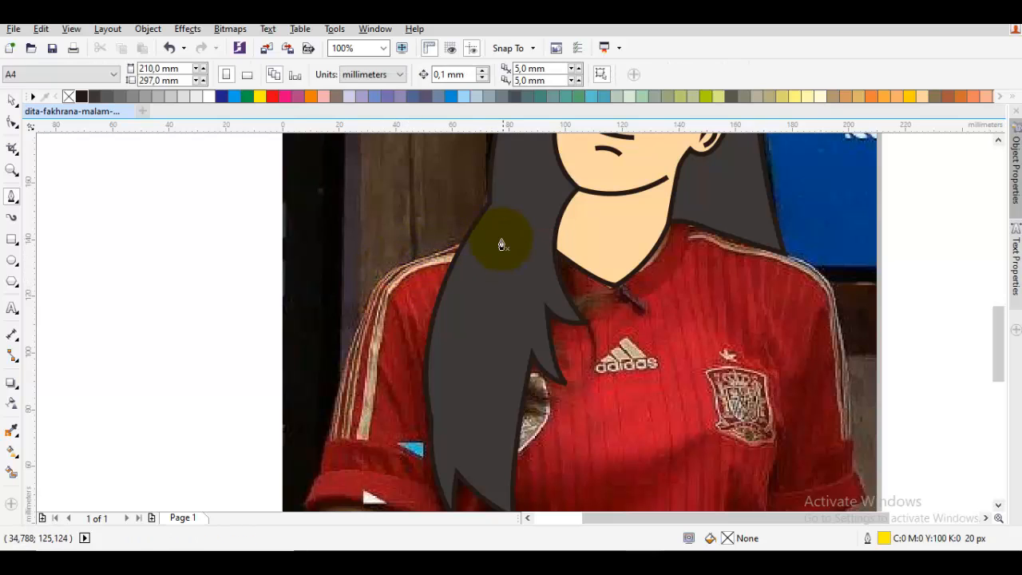
key("space")
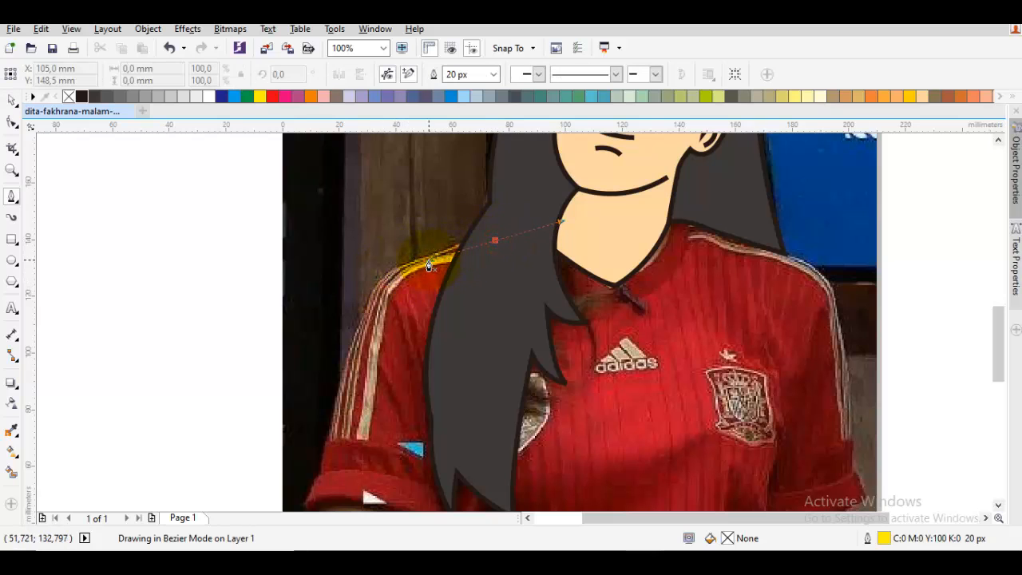
left_click(412, 264)
left_click_drag(364, 310, 333, 380)
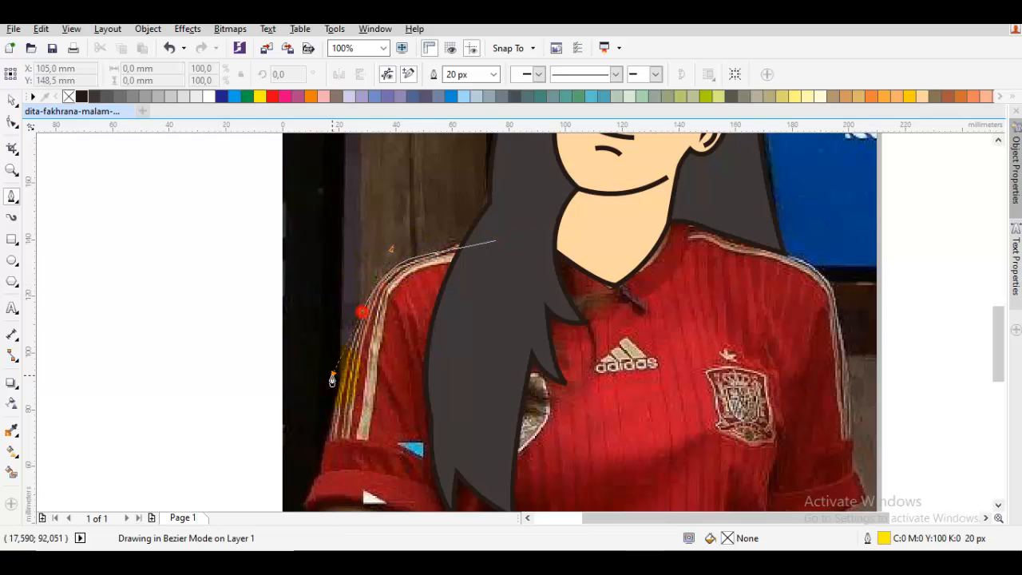
left_click_drag(339, 502, 422, 429)
left_click(318, 331)
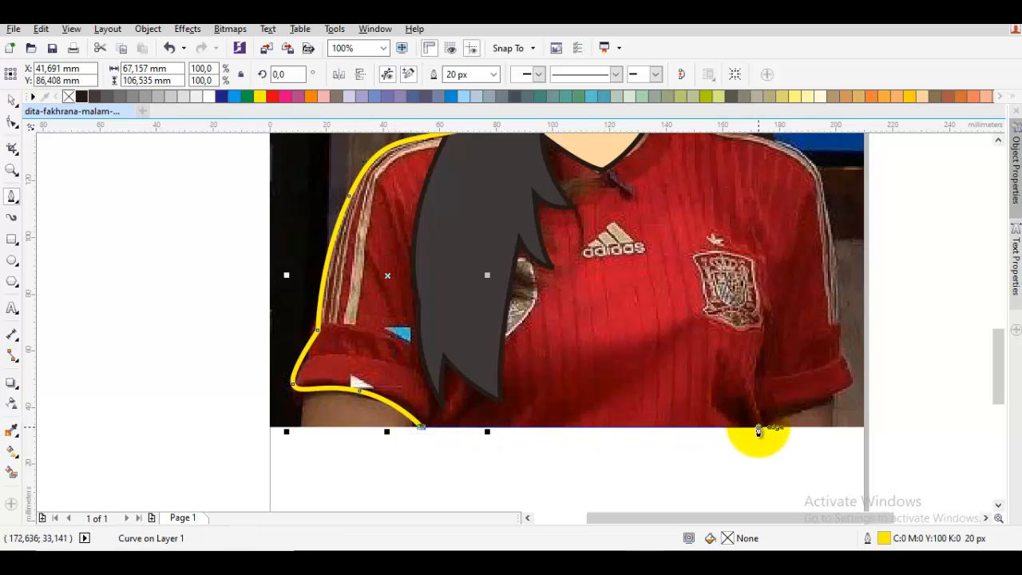
- Continue the shirt outline straight along the photo's bottom edge and around the cuff of the opposite sleeve
left_click(759, 429)
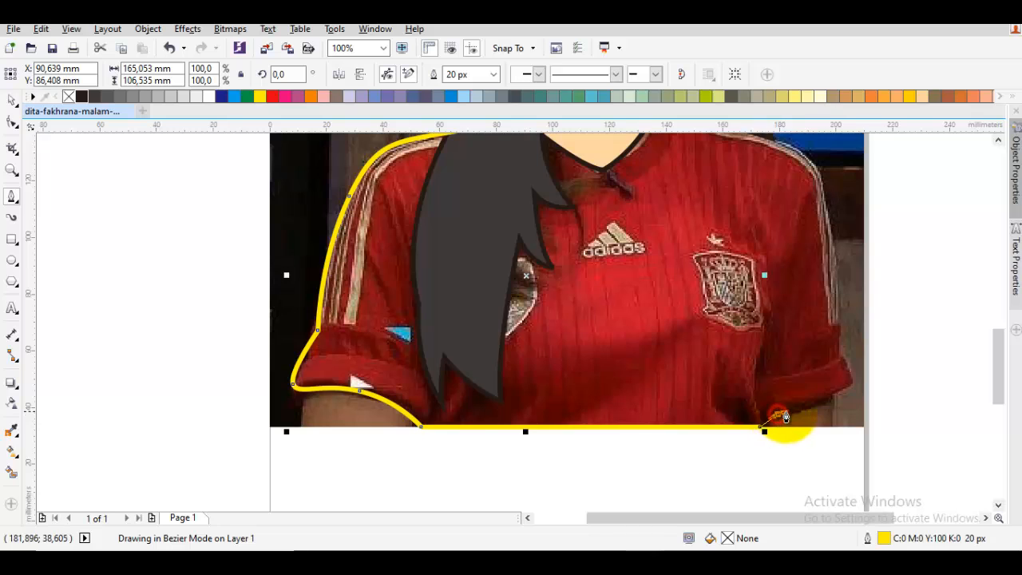
left_click_drag(797, 416, 801, 413)
mouse_move(850, 388)
left_mouse_down()
mouse_move(862, 380)
mouse_move(842, 356)
left_mouse_up()
- Extend the shirt outline up the outer sleeve and over the shoulder to the lower tip of the short hair section
scroll(829, 274, "up", 2)
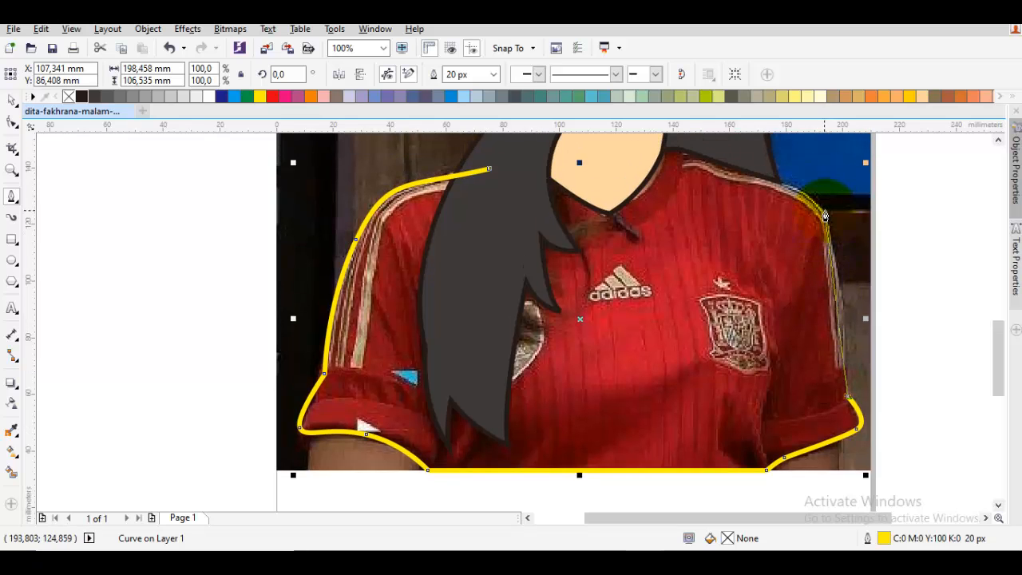
left_click_drag(820, 216, 796, 169)
left_click_drag(707, 161, 751, 215)
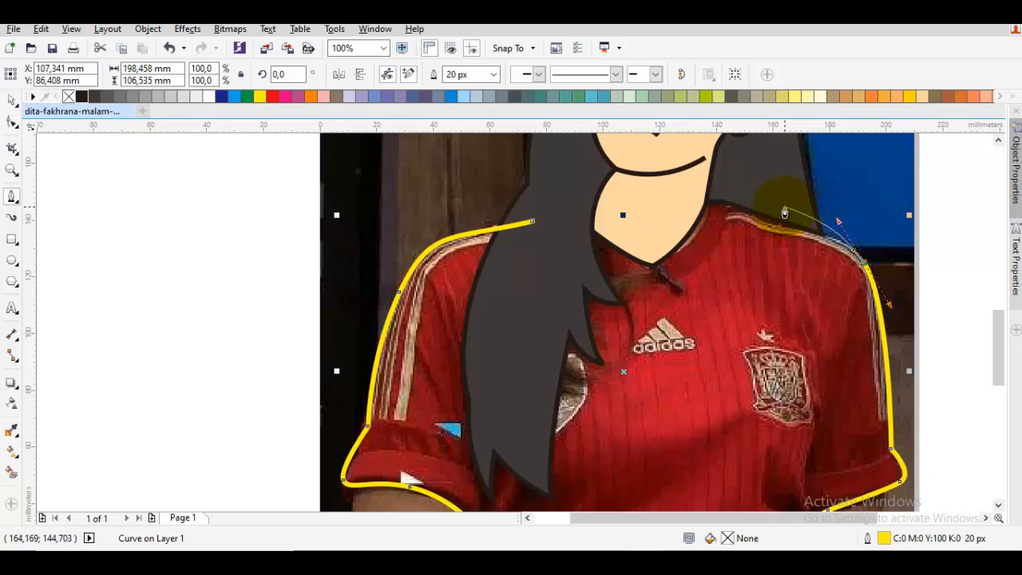
scroll(814, 218, "up", 2)
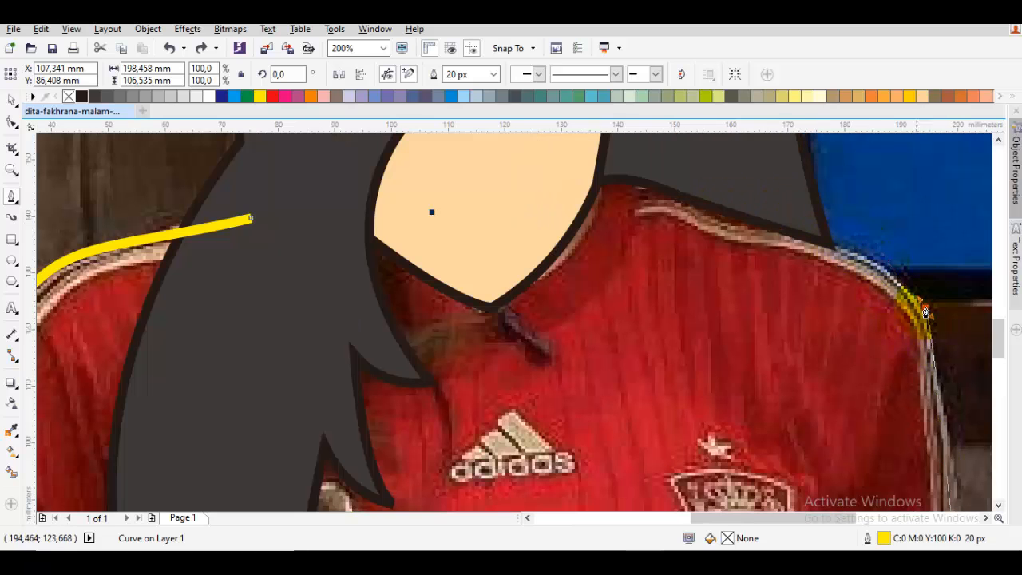
left_click_drag(927, 308, 888, 254)
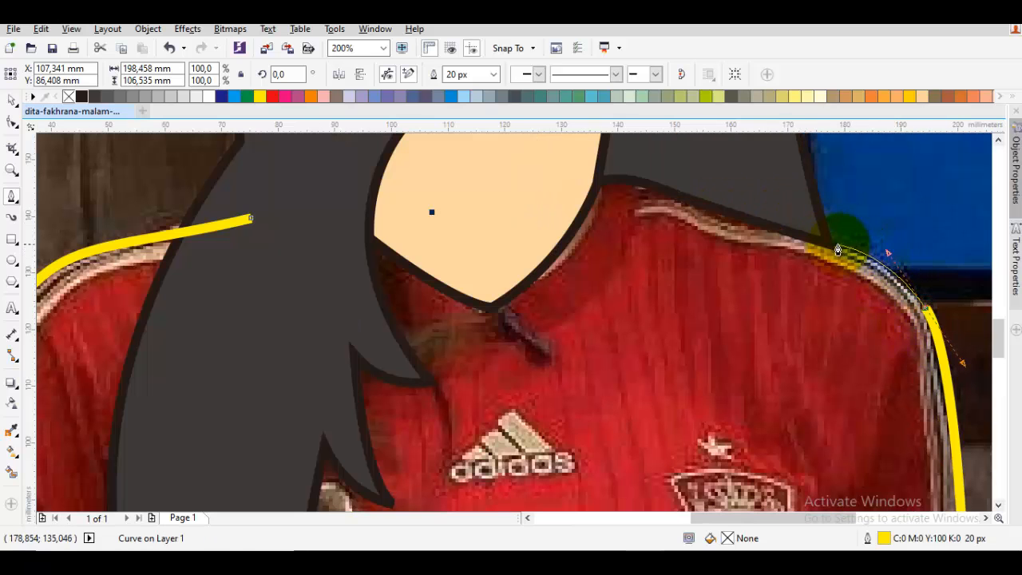
left_click(829, 244)
- Close the shirt outline with an arc over the hair and chin back to its starting node, making it about 198 mm wide and 136 mm high
left_click_drag(759, 169, 790, 299)
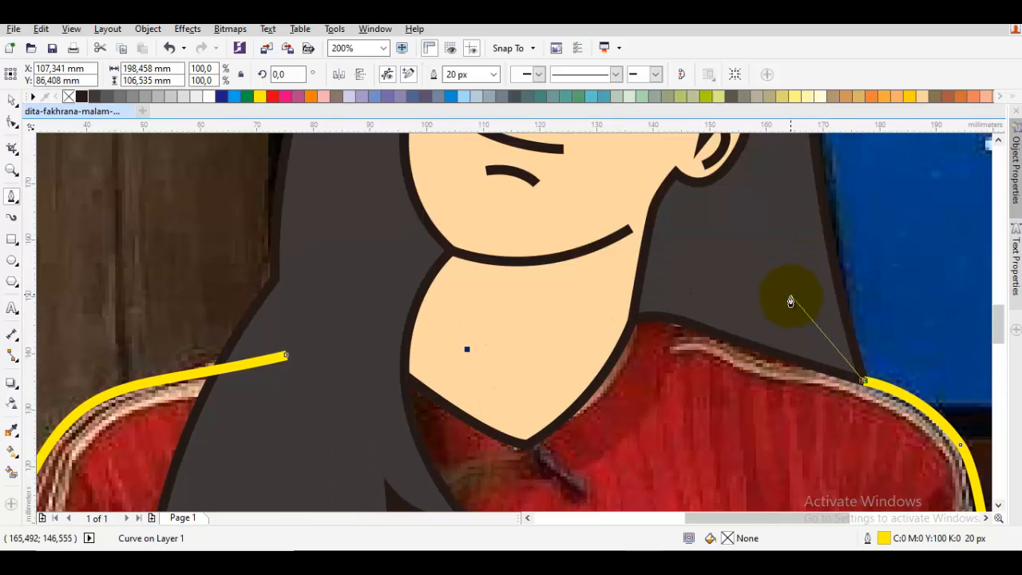
left_click(792, 294)
scroll(706, 262, "down", 1)
left_click_drag(638, 226, 579, 220)
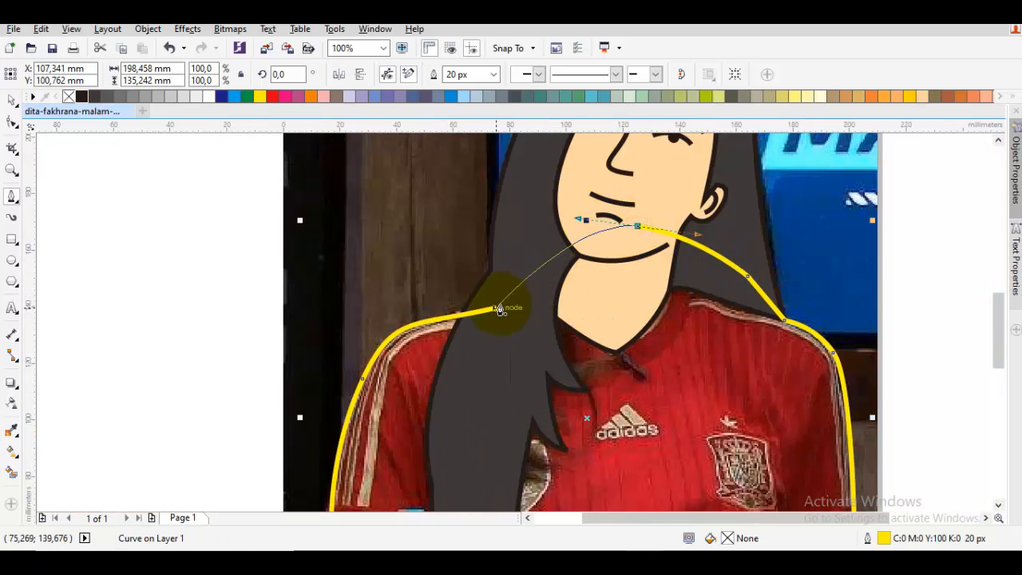
left_click_drag(496, 307, 616, 313)
scroll(591, 319, "down", 1)
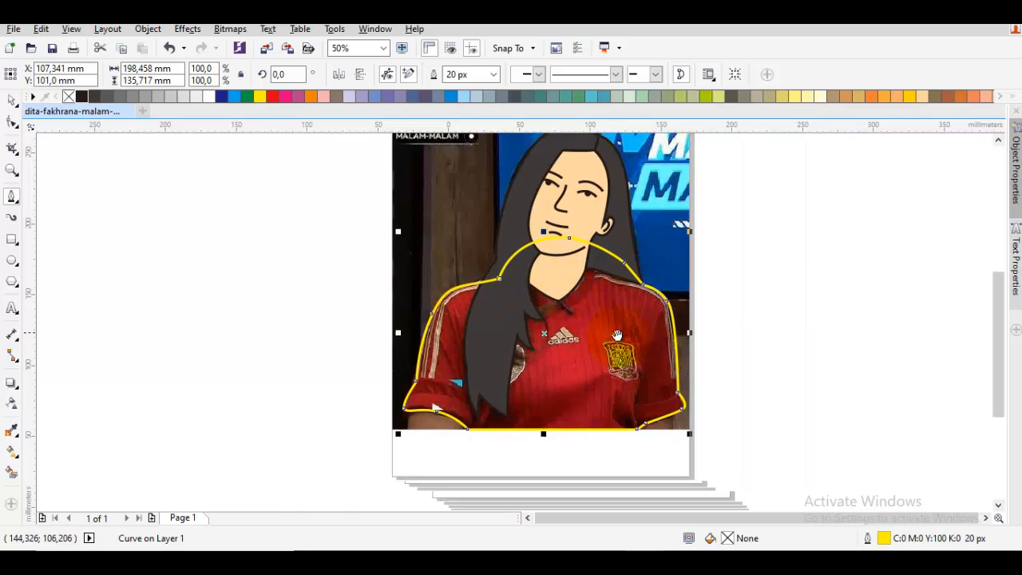
- Reorder the traced shirt outline so it sits directly in front of the photo, beneath the hair and face shapes
left_click_drag(584, 342, 563, 349)
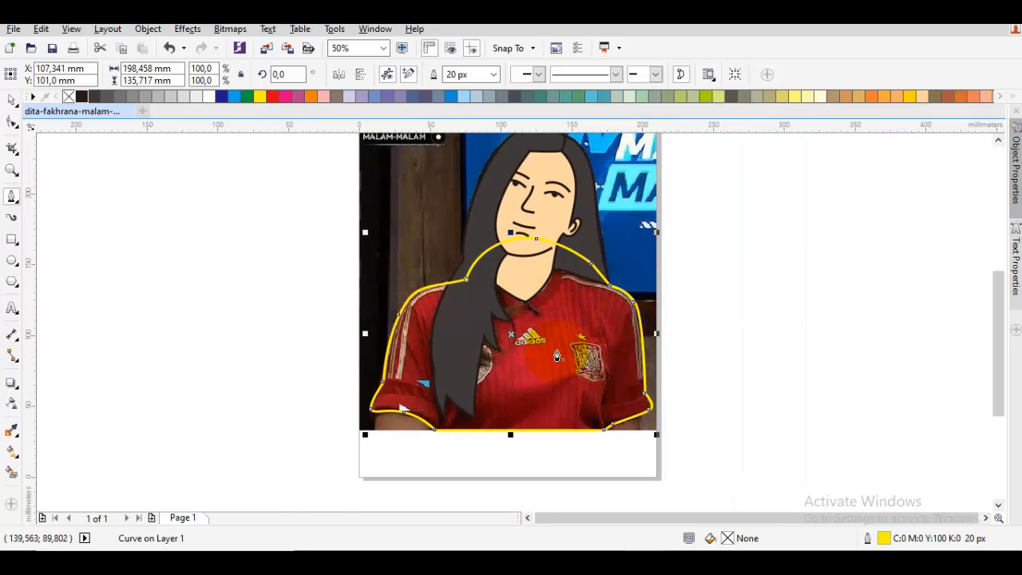
right_click(577, 324)
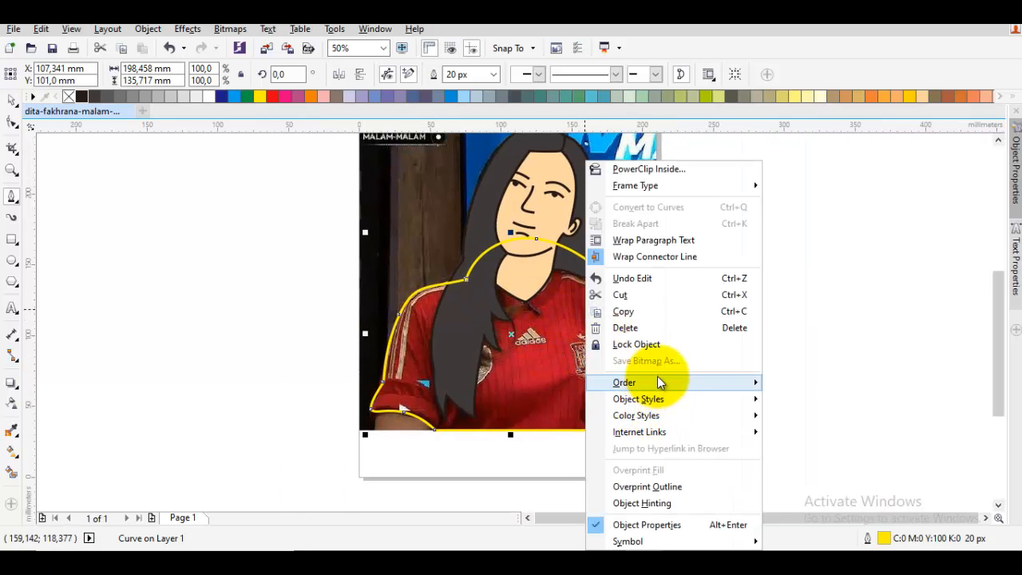
mouse_move(659, 381)
left_click(815, 491)
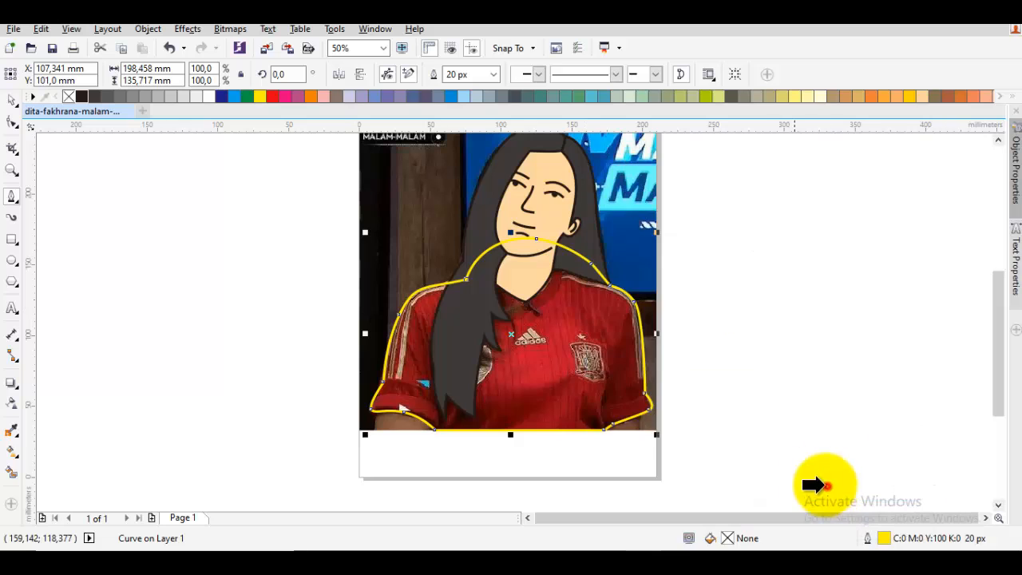
left_click(408, 233)
- Draw a curved cuff crease on the sleeve beside the long hair and a short line from its end to the photo's bottom edge
scroll(413, 411, "up", 3)
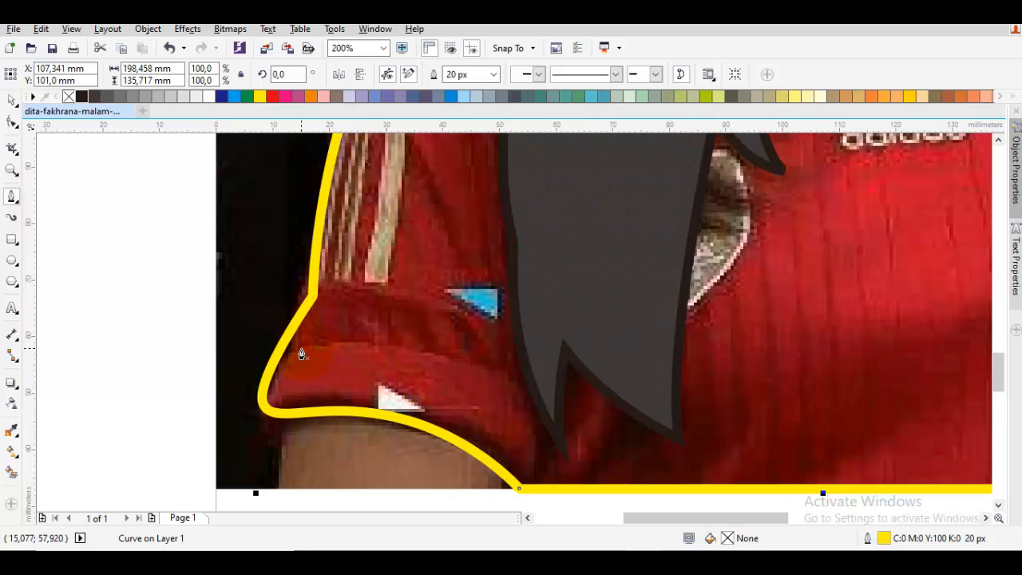
left_click_drag(301, 350, 136, 359)
left_click(541, 405)
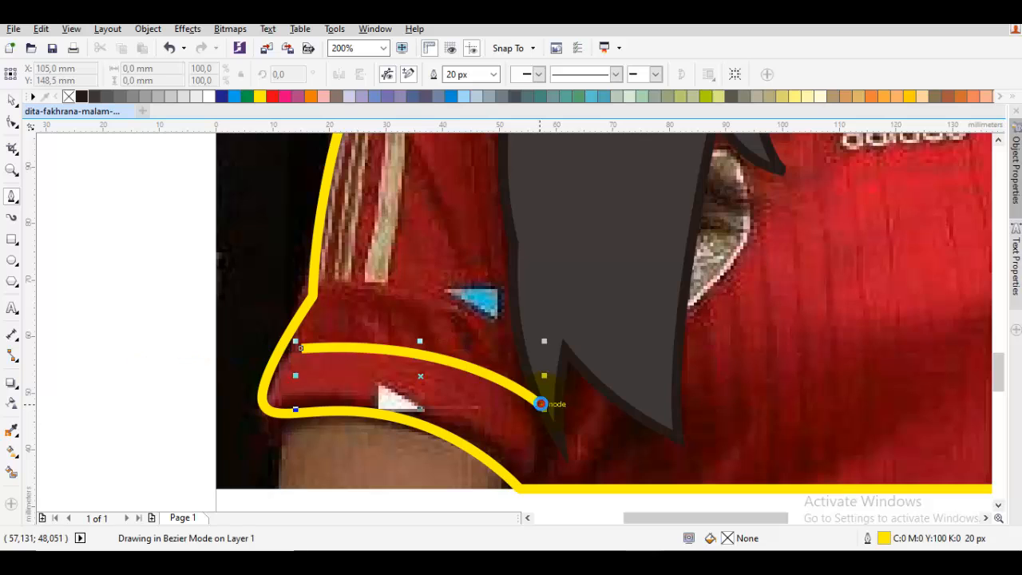
left_click_drag(564, 451, 559, 351)
key("Escape")
key("F10")
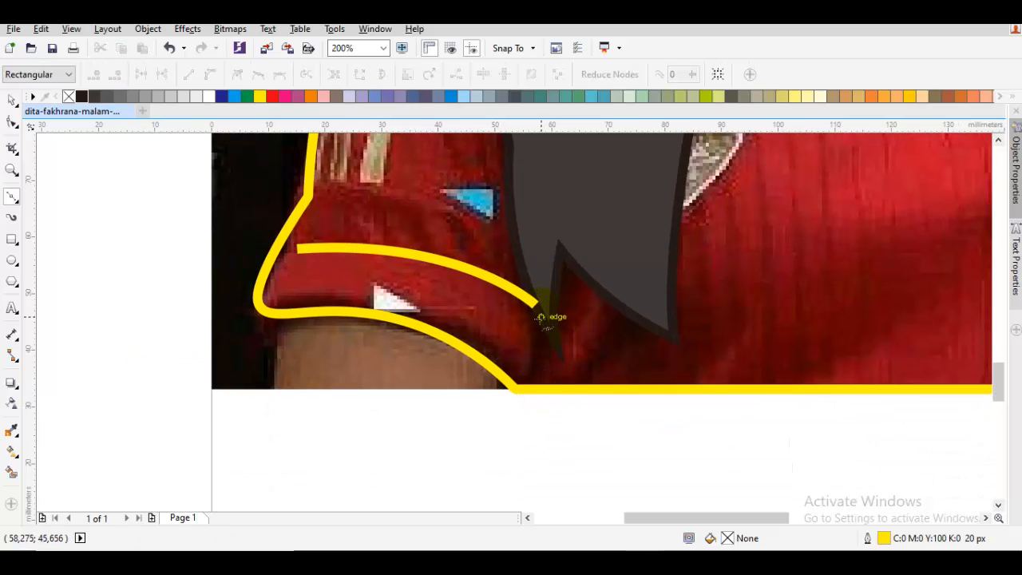
left_click_drag(543, 365, 544, 375)
left_click(534, 388)
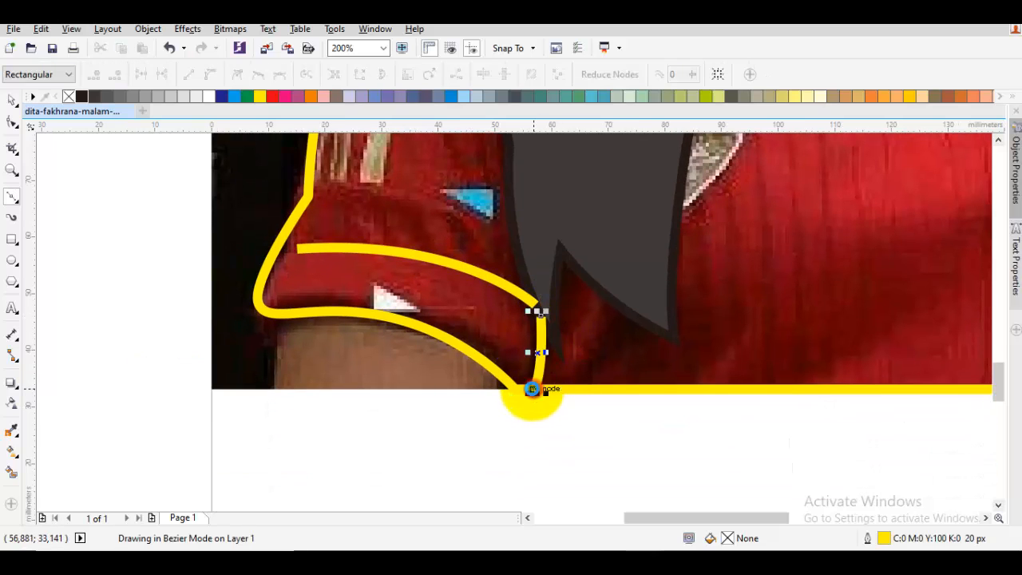
scroll(557, 379, "down", 1)
key("space")
- Draw the inner edge of the opposite sleeve down to the photo's bottom edge and a curved crease across its cuff
left_click_drag(820, 363, 585, 362)
scroll(657, 352, "up", 1)
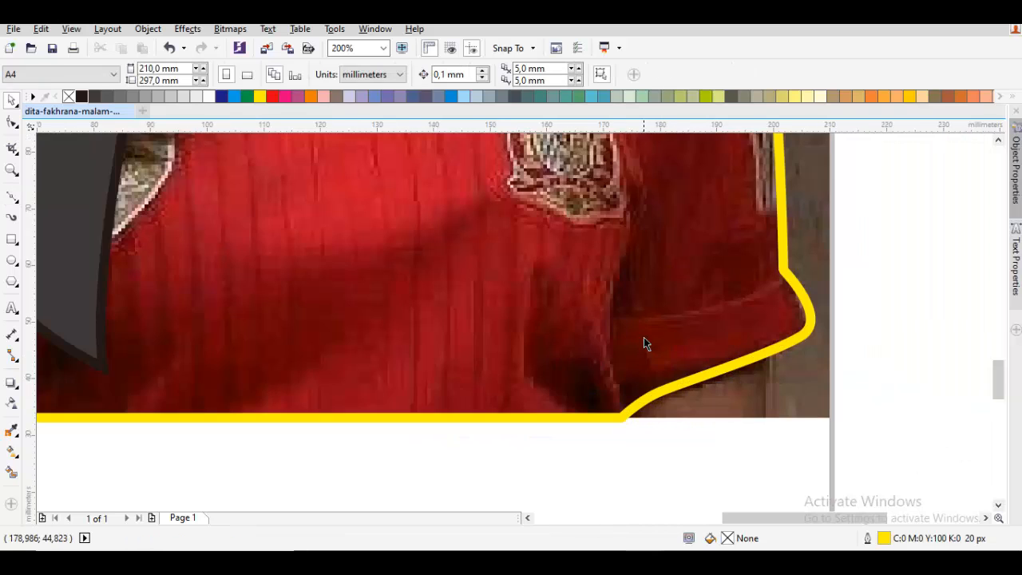
left_click_drag(644, 337, 592, 311)
key("space")
left_click(585, 329)
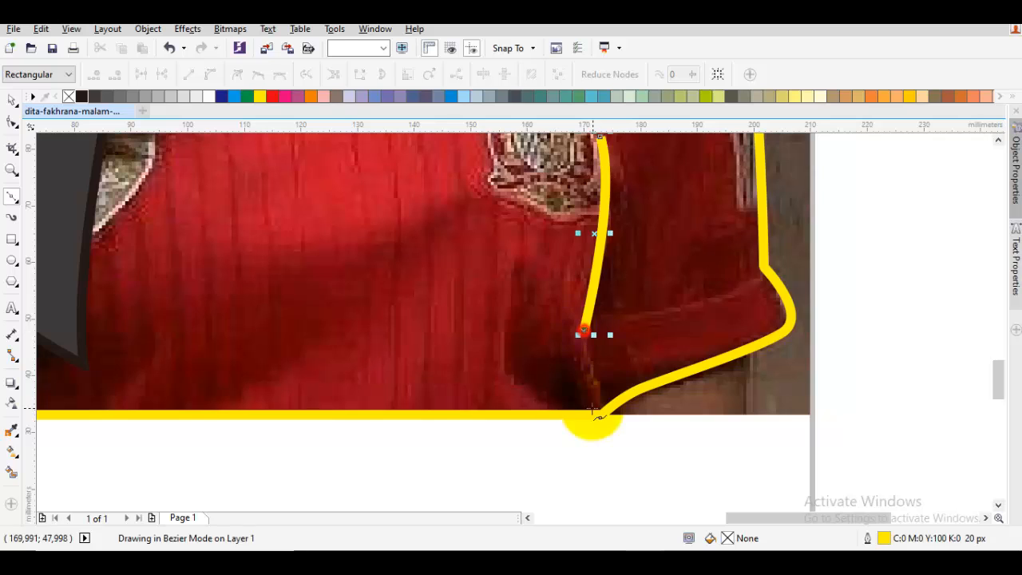
left_click(601, 415)
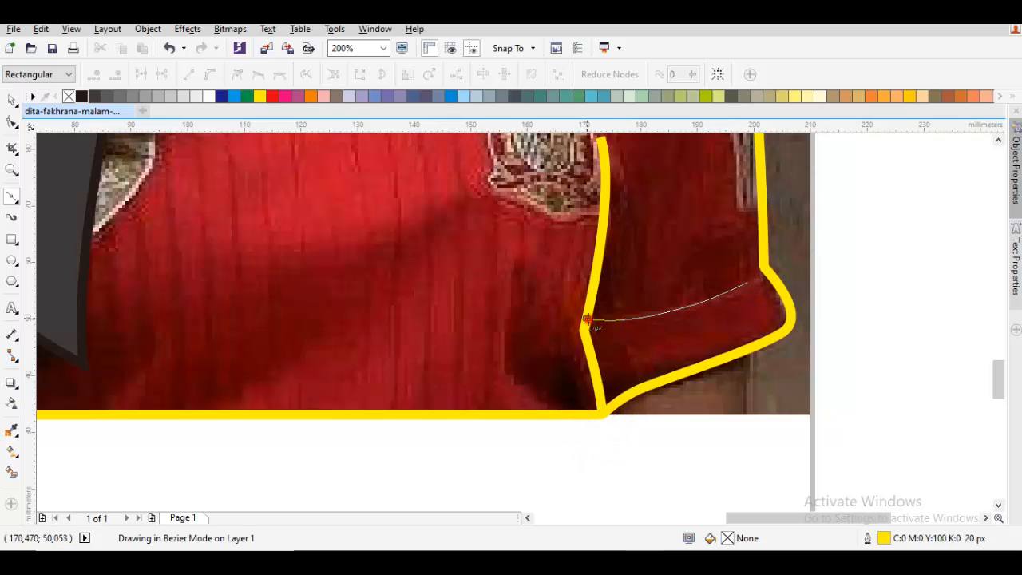
left_click(587, 319)
scroll(587, 320, "down", 1)
key("space")
key("Escape")
- Draw a diagonal fold line on the lower shirt front, running down to the shirt's bottom edge
left_click_drag(587, 320, 662, 395)
left_click_drag(582, 267, 603, 323)
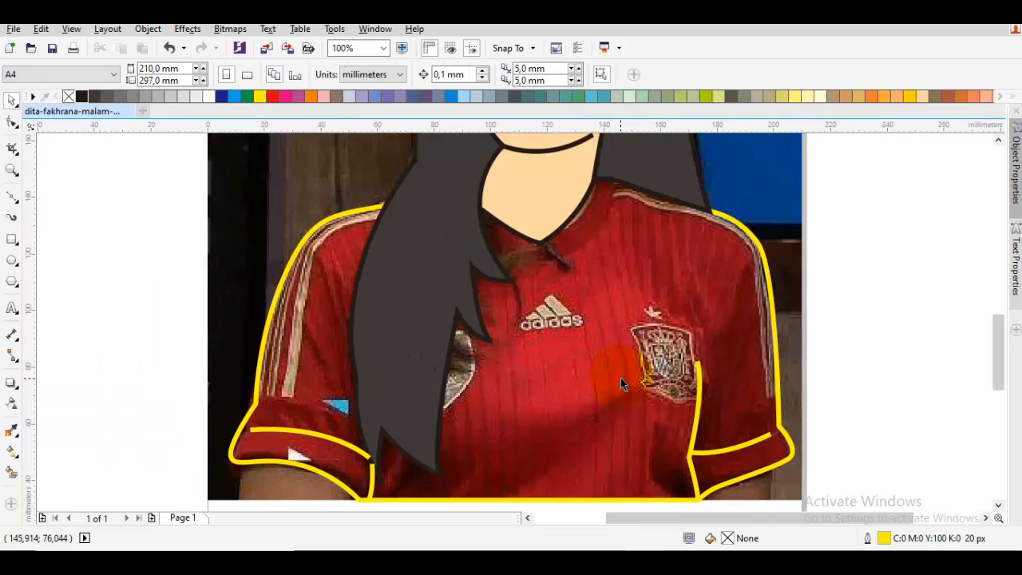
left_click_drag(531, 430, 616, 341)
key("space")
key("space")
key("space")
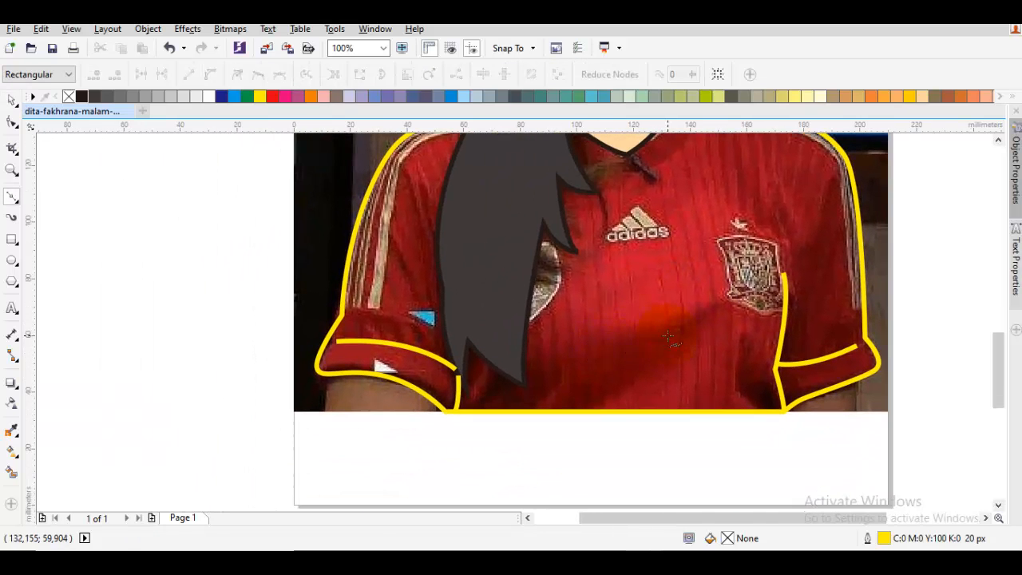
left_click(668, 335)
left_click(566, 412)
- Draw the collar as a curve from the short hair section's edge, under the neck, to the long hair
key("space")
key("space")
left_click_drag(684, 228, 628, 368)
key("space")
key("Escape")
left_click_drag(674, 276, 663, 344)
scroll(621, 298, "up", 1)
key("space")
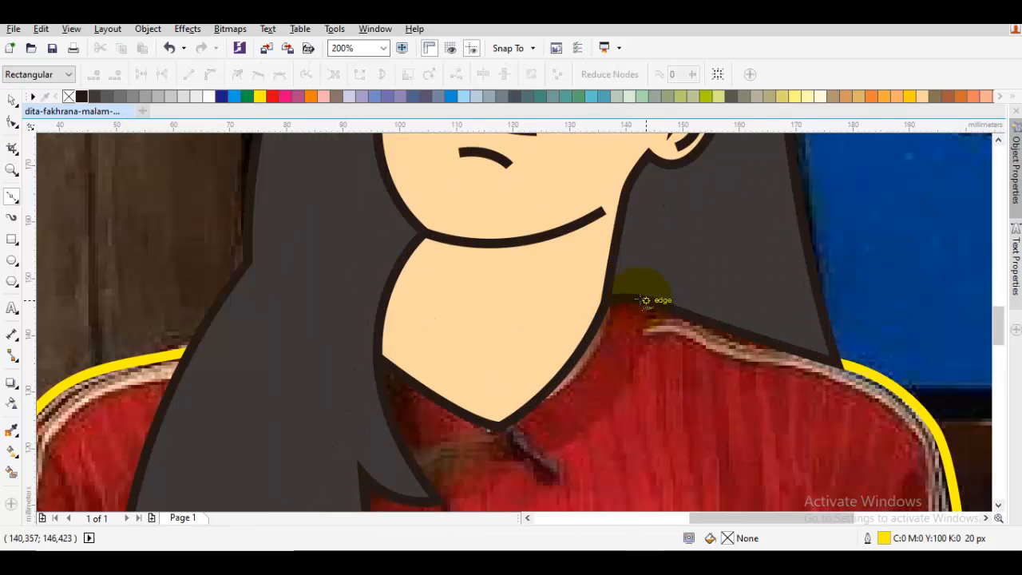
left_click_drag(484, 471, 594, 389)
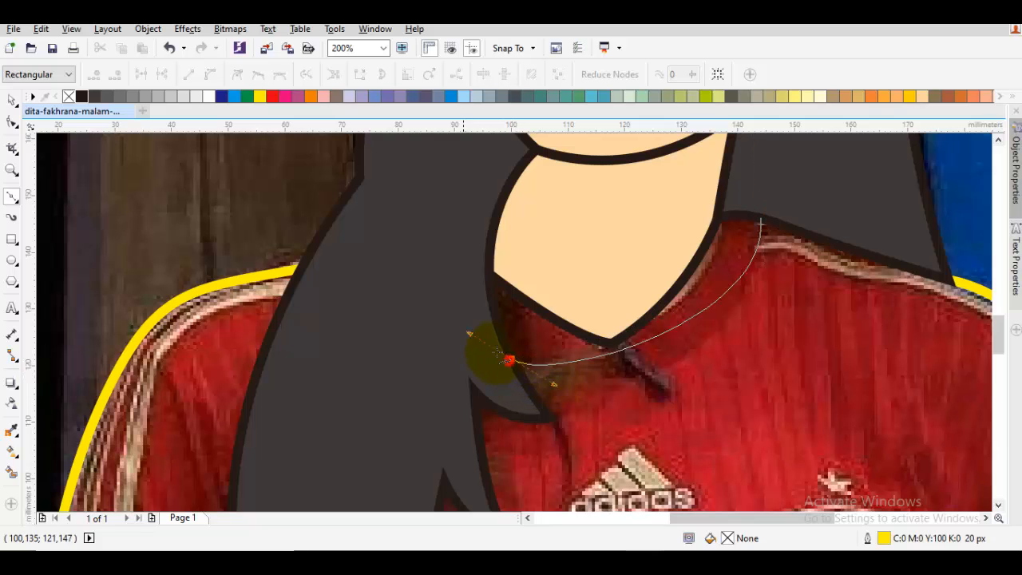
left_click_drag(470, 333, 386, 287)
key("space")
key("Escape")
scroll(648, 336, "down", 1)
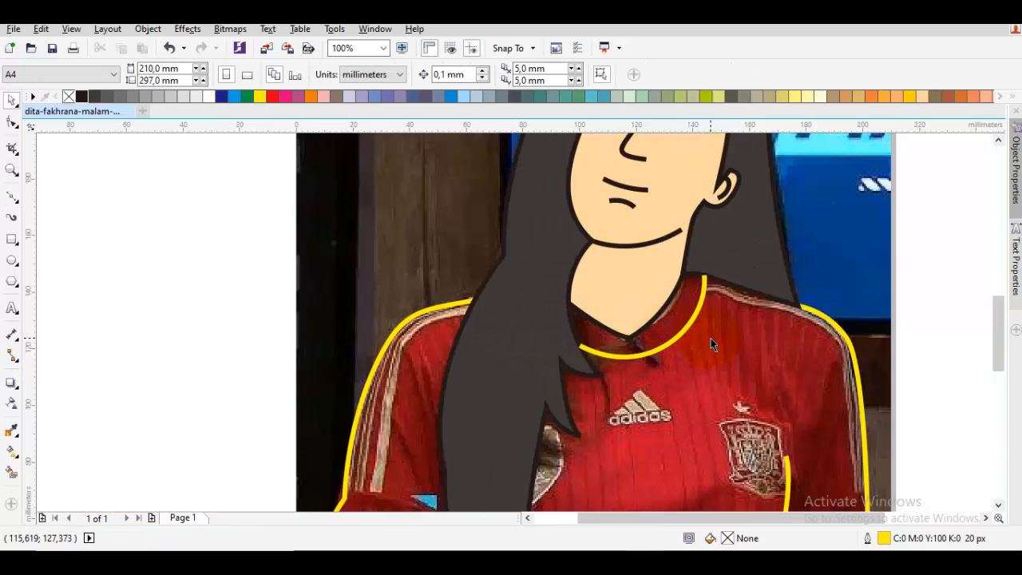
- Add a second, longer fold line from the chest down to the inner corner of the cuff opposite the long hair
left_click_drag(801, 375, 591, 362)
key("space")
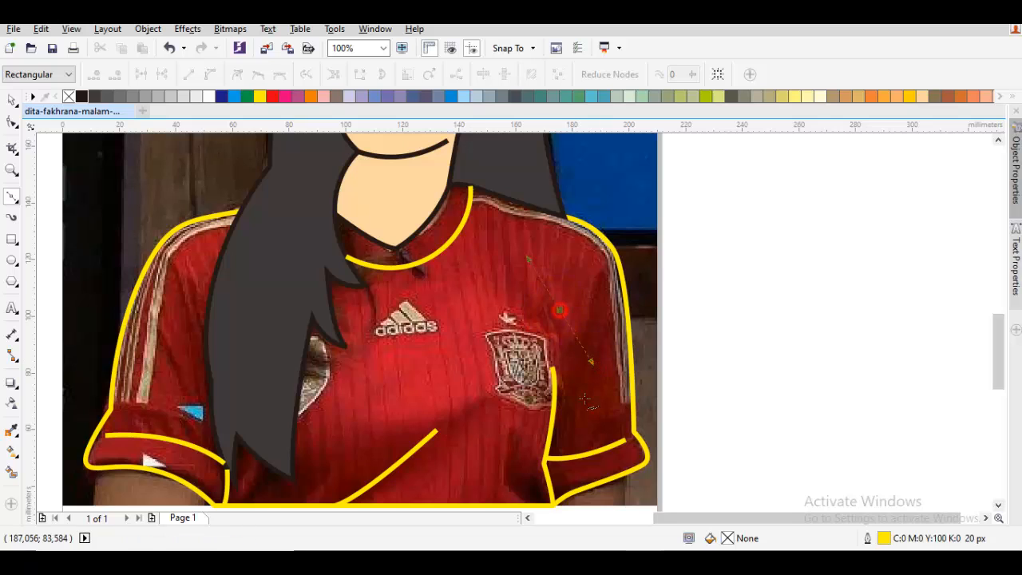
left_click(544, 457)
key("space")
key("Escape")
- Select all the inner shirt lines together and set their outline colour to black
scroll(544, 457, "down", 1)
left_click_drag(544, 478, 578, 429)
left_click_drag(727, 456, 200, 208)
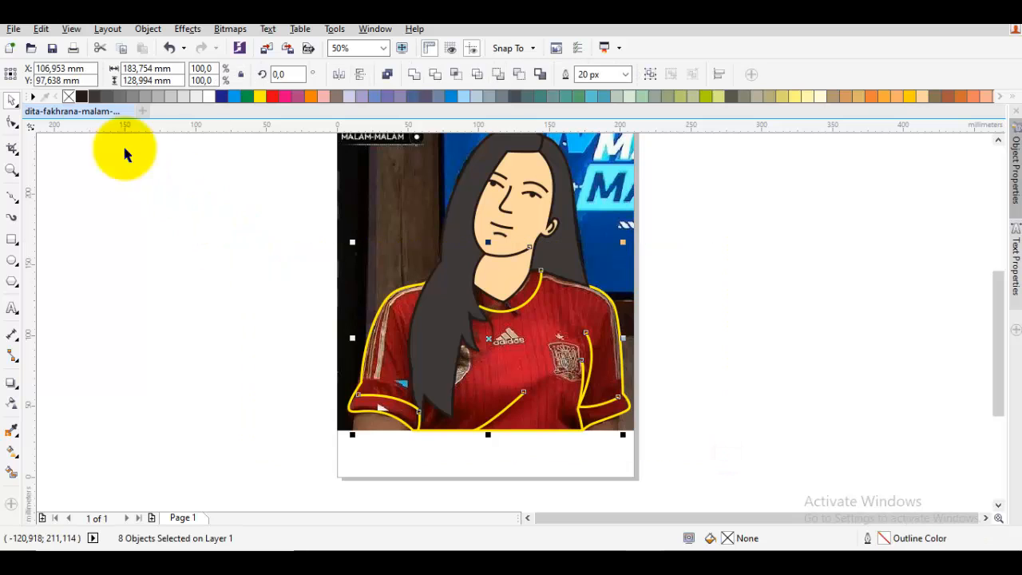
right_click(78, 96)
left_click(218, 231)
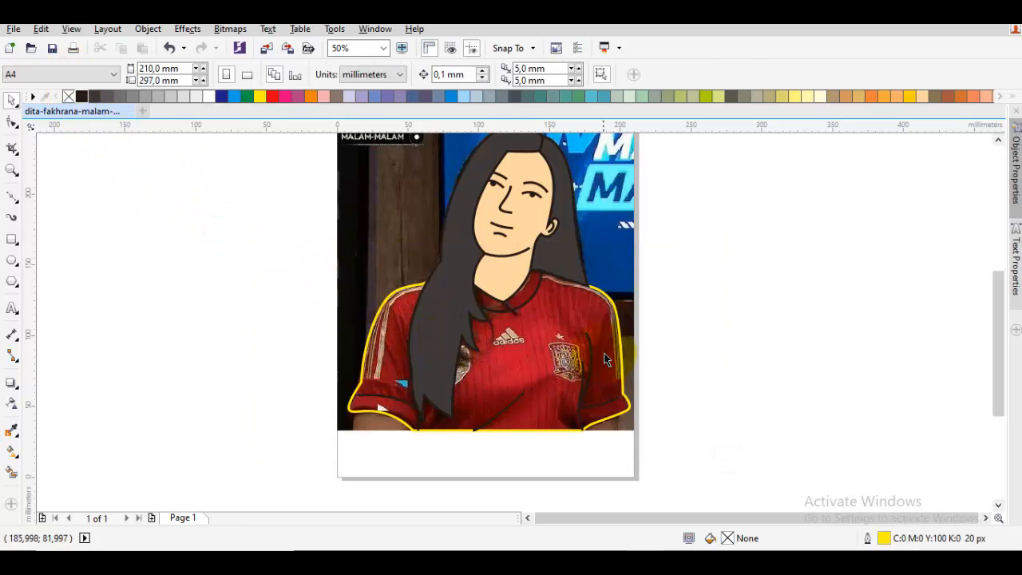
- Give the shirt shape a black outline and a red fill
left_click(620, 330)
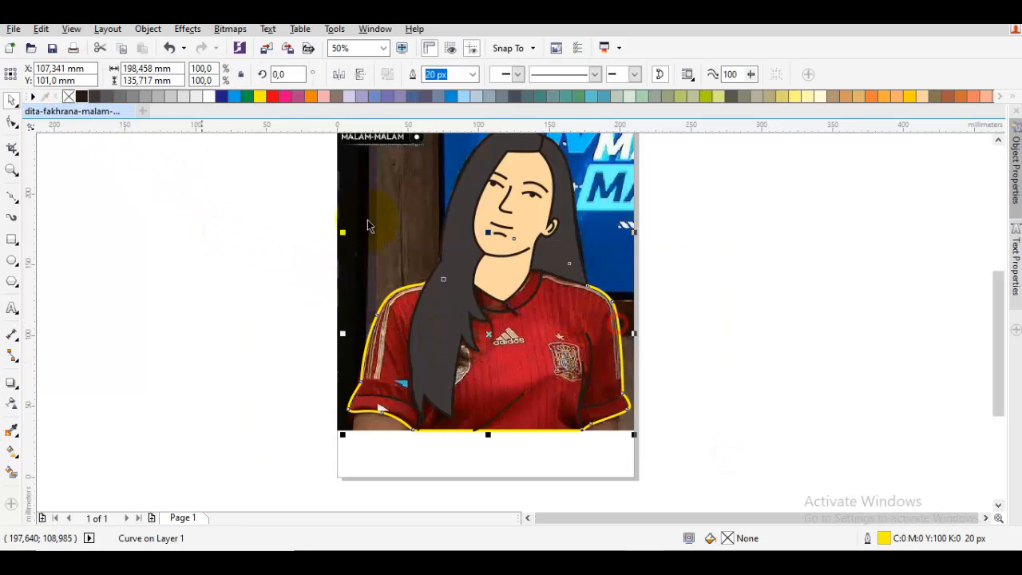
right_click(83, 96)
left_click(93, 96)
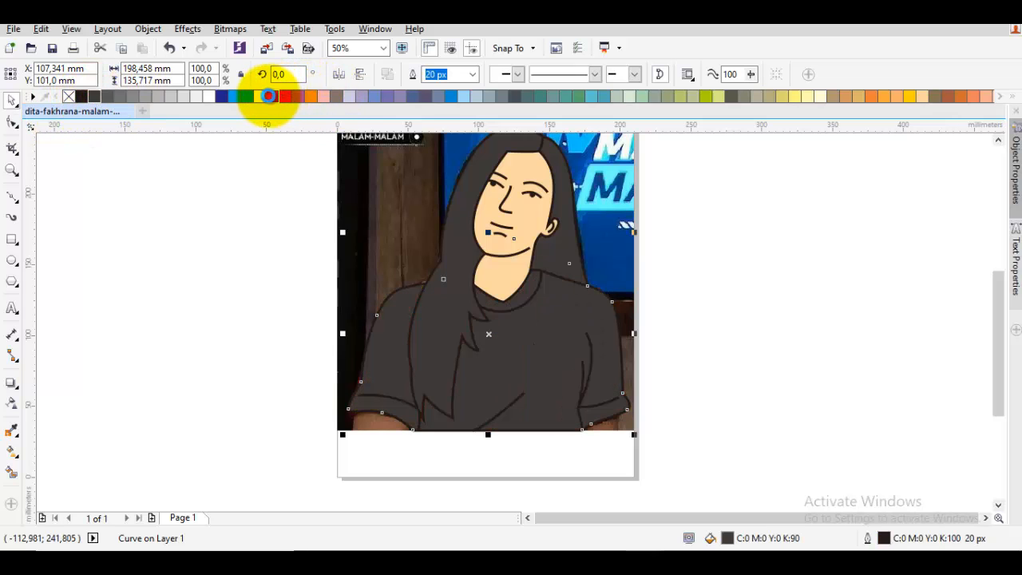
left_click(269, 96)
left_click(269, 288)
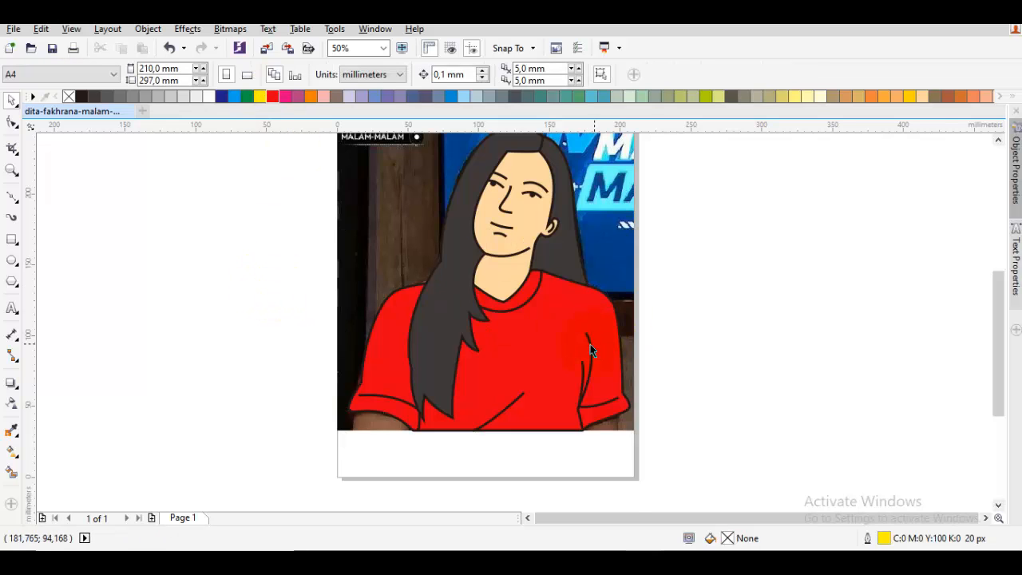
- Draw a second, shorter crease below the cuff line of the sleeve opposite the long hair and colour it black
scroll(579, 333, "up", 2)
key("space")
left_click_drag(439, 264, 437, 277)
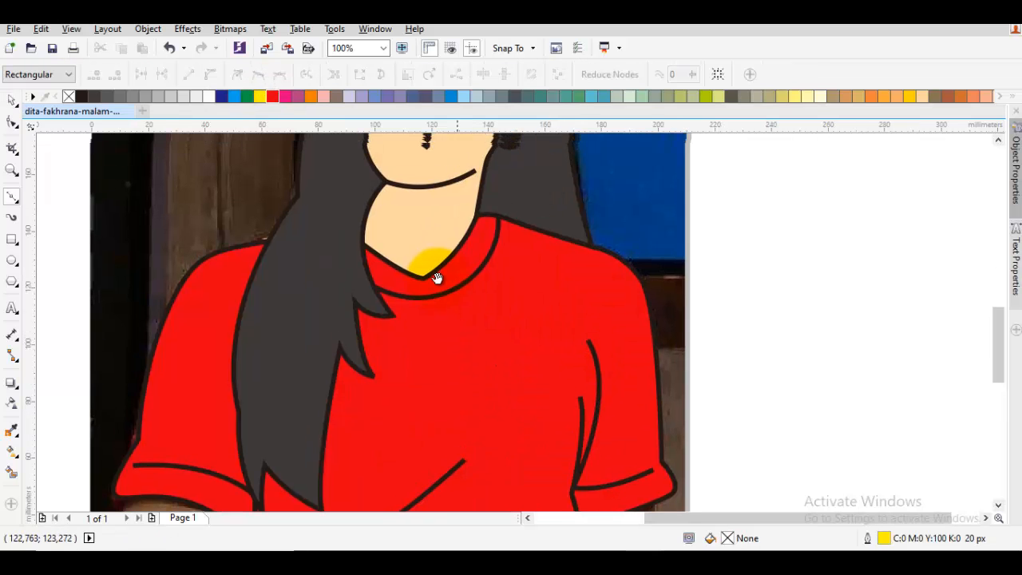
left_click_drag(617, 368, 578, 266)
left_click_drag(567, 388, 585, 353)
scroll(585, 353, "up", 2)
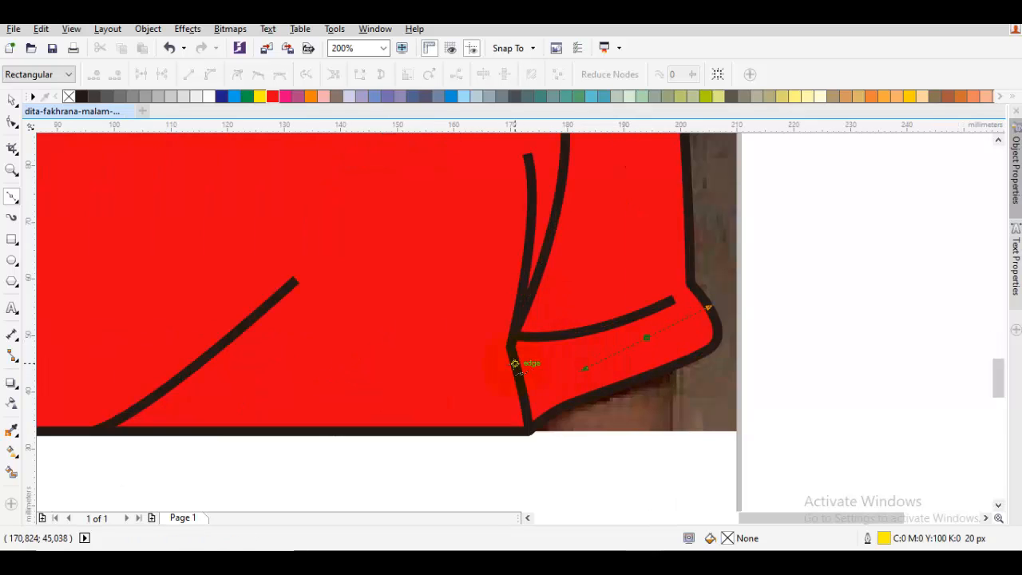
left_click(516, 364)
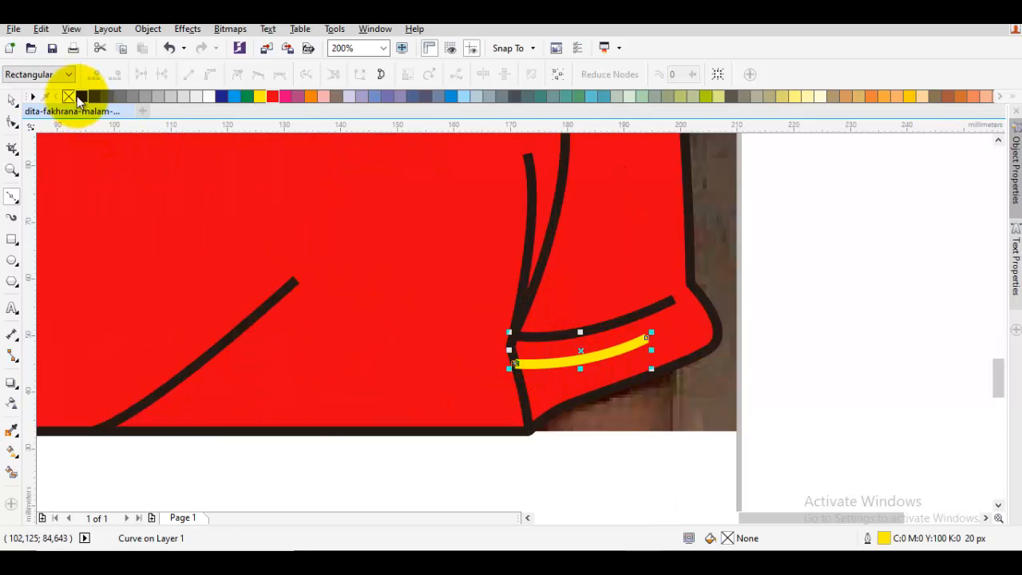
right_click(80, 96)
key("Escape")
key("space")
- Draw a matching shorter crease below the cuff line of the sleeve beside the long hair and colour it black
scroll(388, 325, "down", 2)
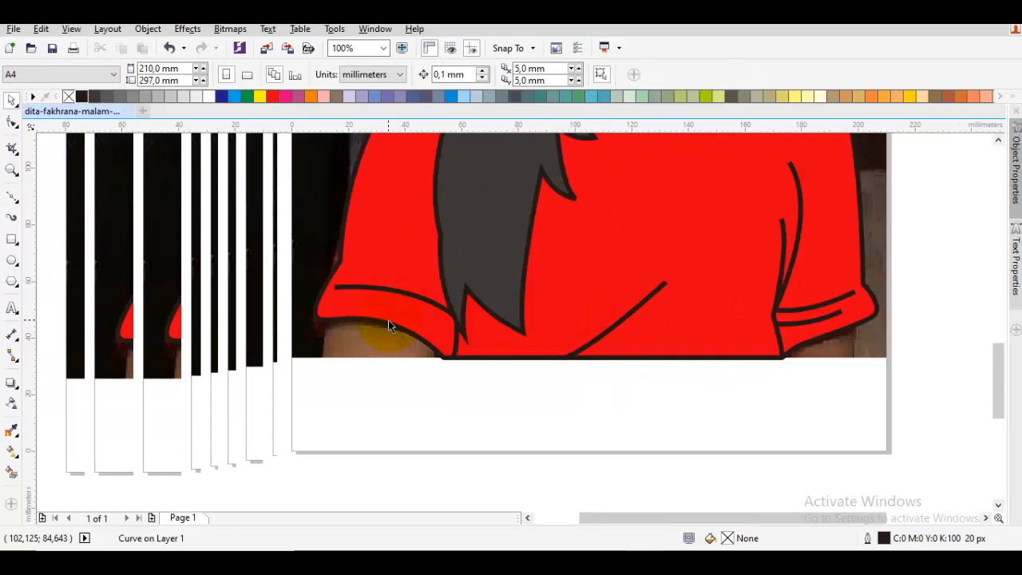
scroll(388, 325, "up", 2)
key("space")
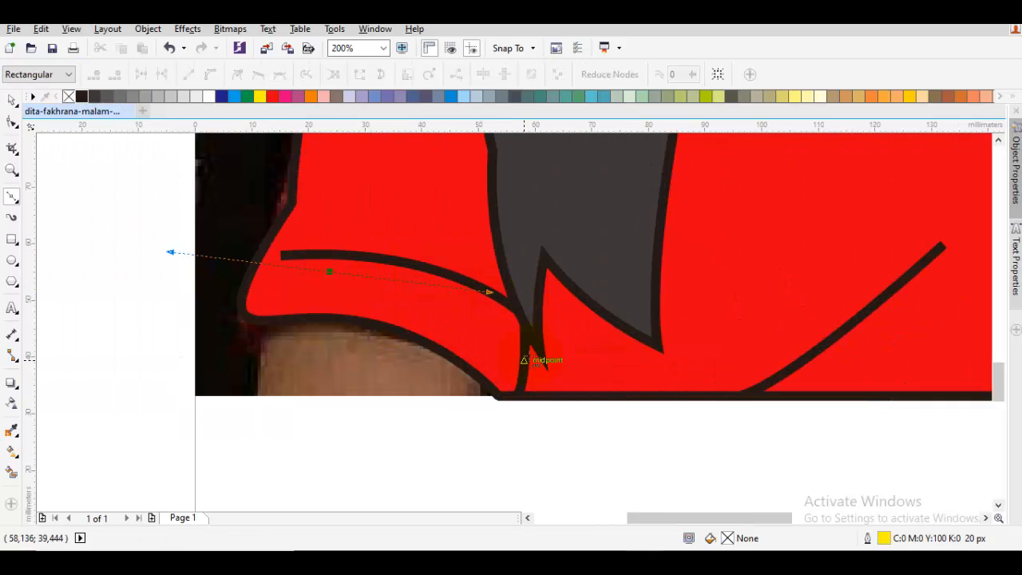
left_click(523, 360)
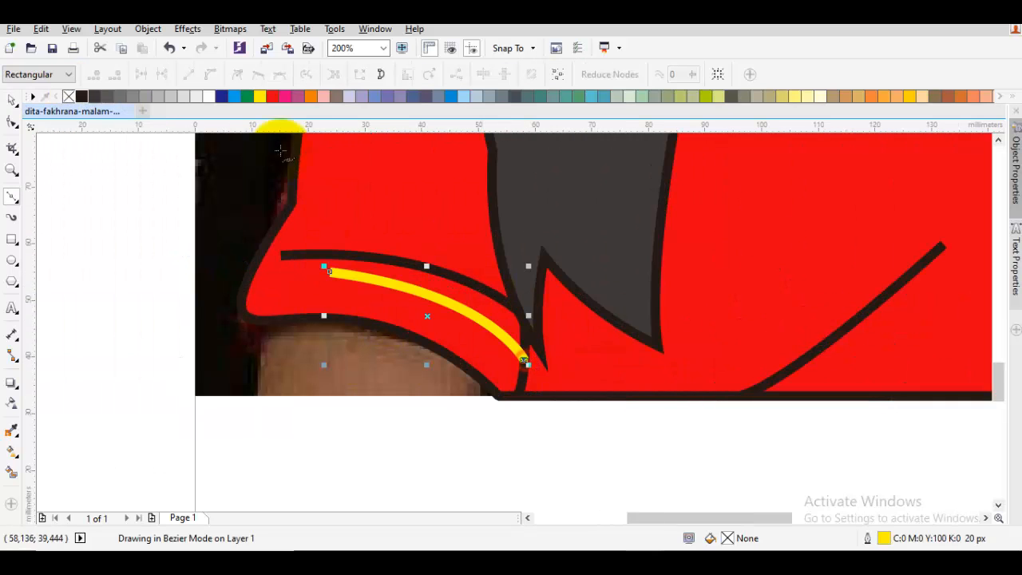
right_click(81, 96)
key("space")
left_click(99, 202)
- Draw a closed shape about 190 mm wide and 42 mm high over the lower shirt, spanning both visible arms down to the photo's lower edge
scroll(368, 245, "down", 3)
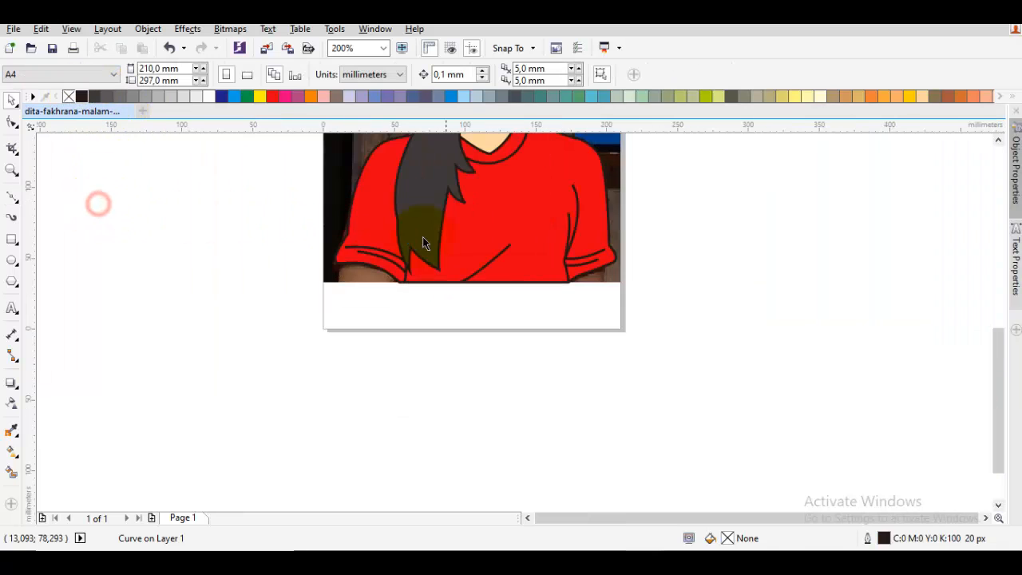
left_click_drag(470, 200, 454, 274)
scroll(412, 255, "up", 1)
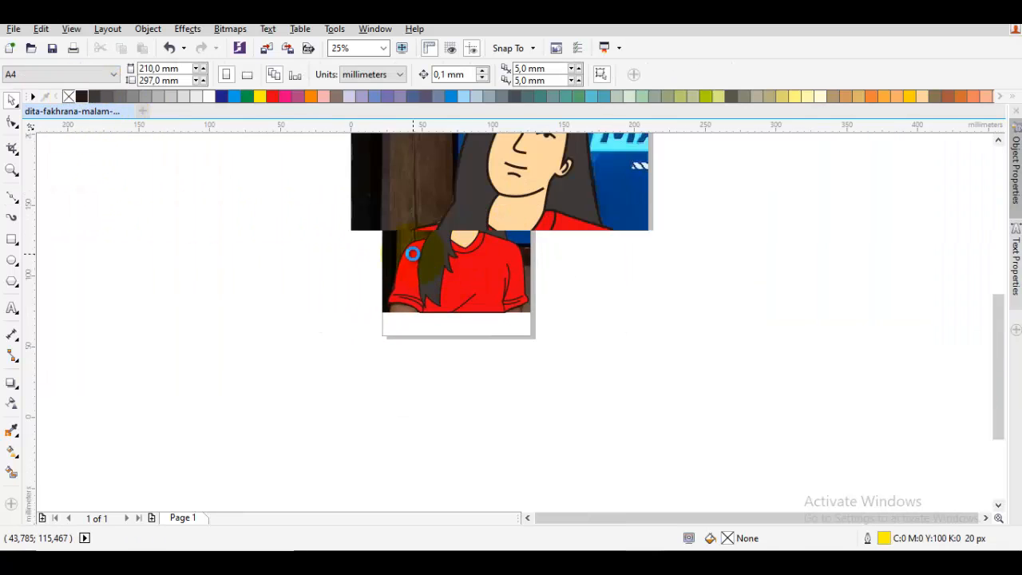
left_click_drag(425, 233, 390, 219)
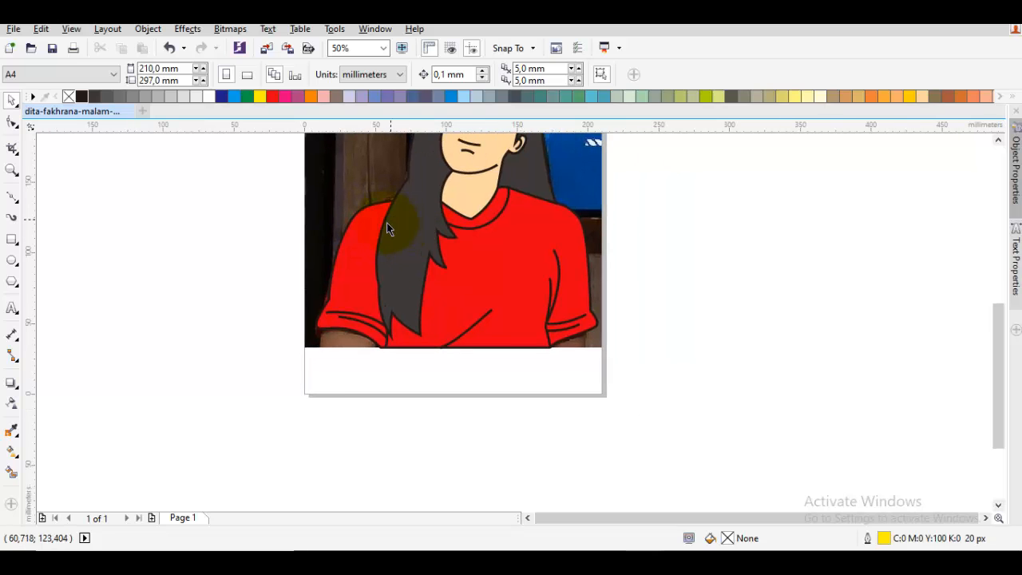
scroll(331, 326, "up", 1)
left_click_drag(331, 326, 347, 299)
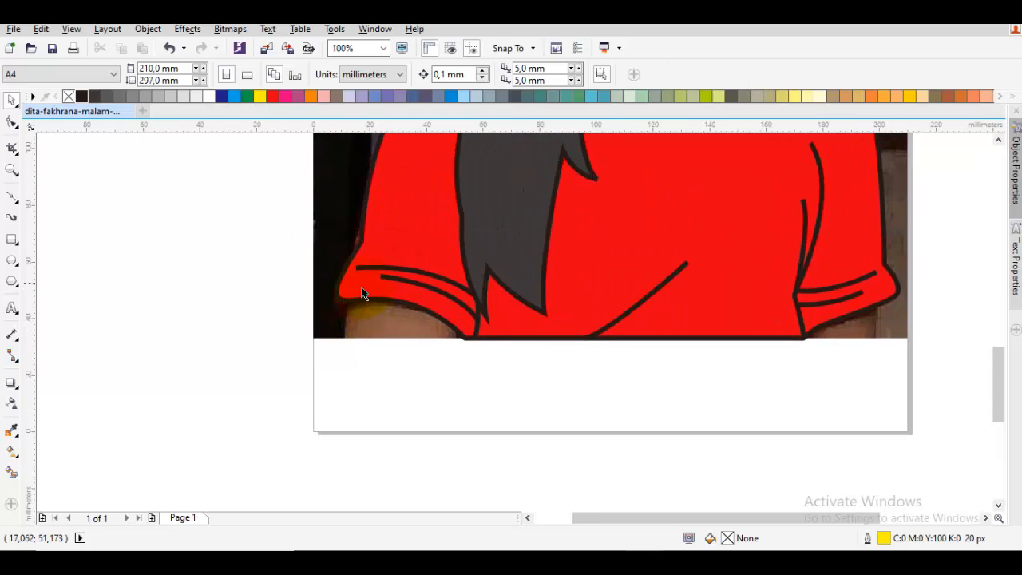
key("F5")
left_click_drag(364, 264, 357, 267)
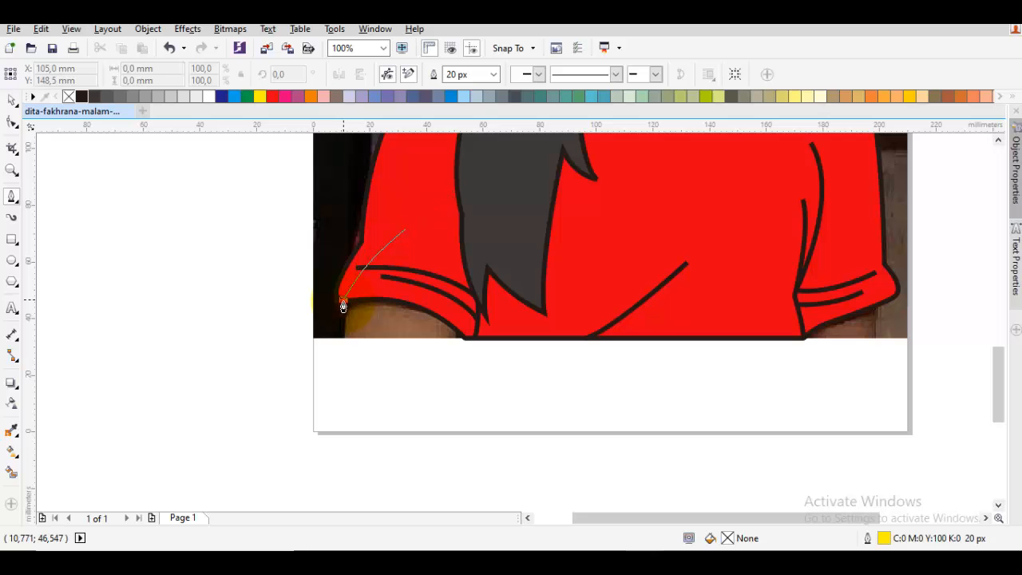
left_click(343, 300)
left_click(344, 338)
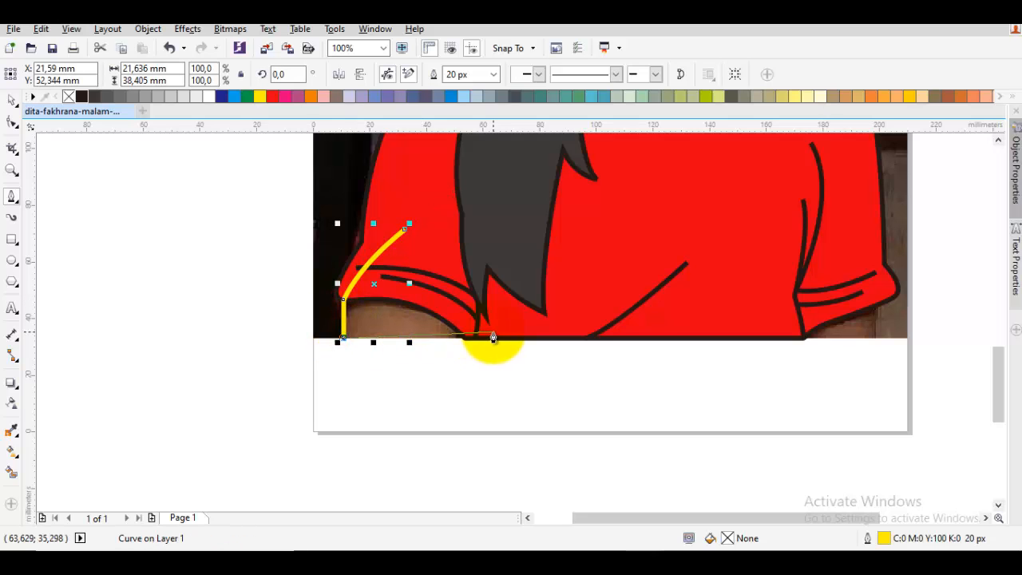
left_click(496, 342)
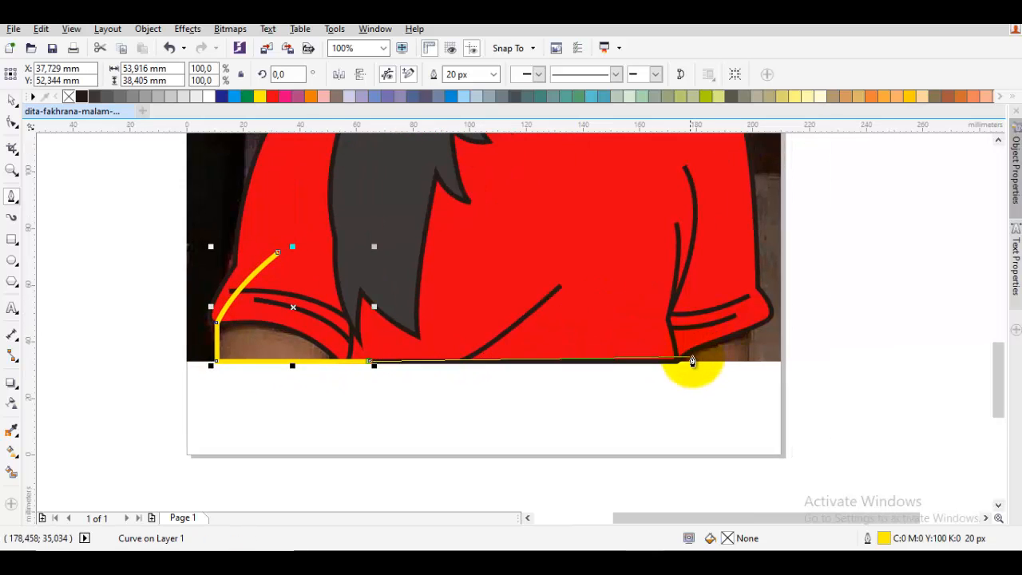
left_click(751, 364)
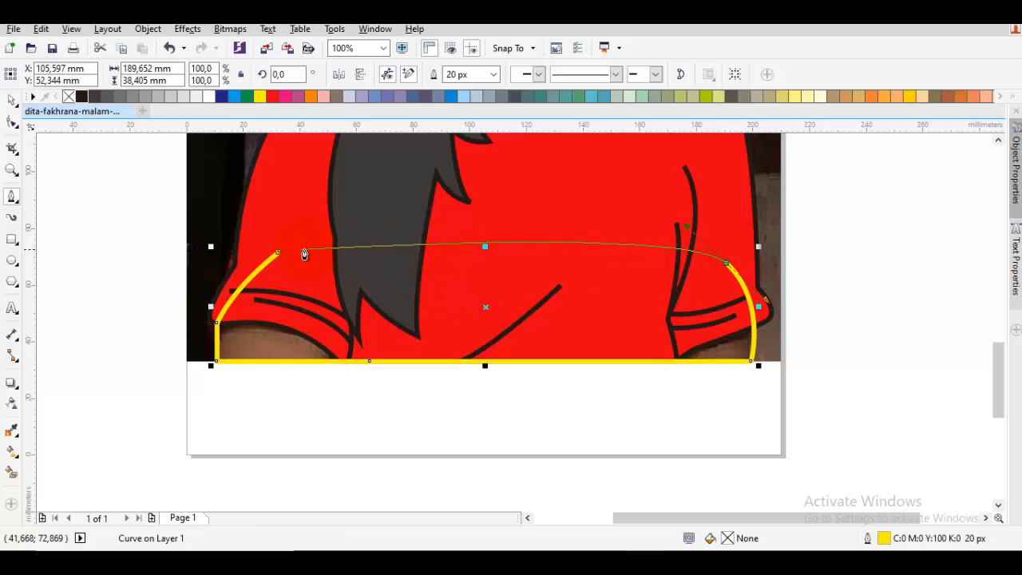
left_click(278, 254)
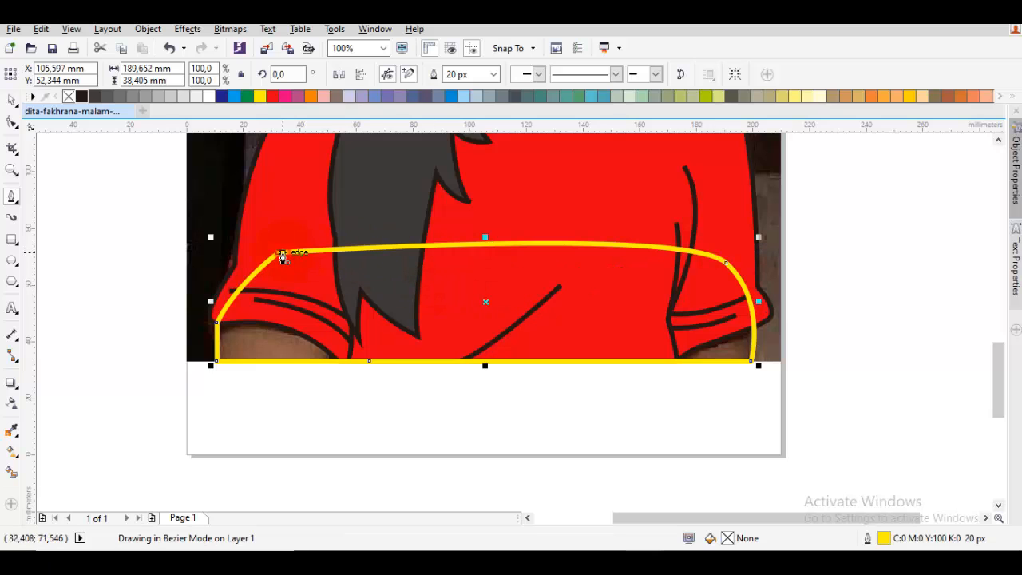
- Give the arm shape a black outline and the skin-coloured fill C0 M20 Y40 K0
right_click(83, 96)
key("F3")
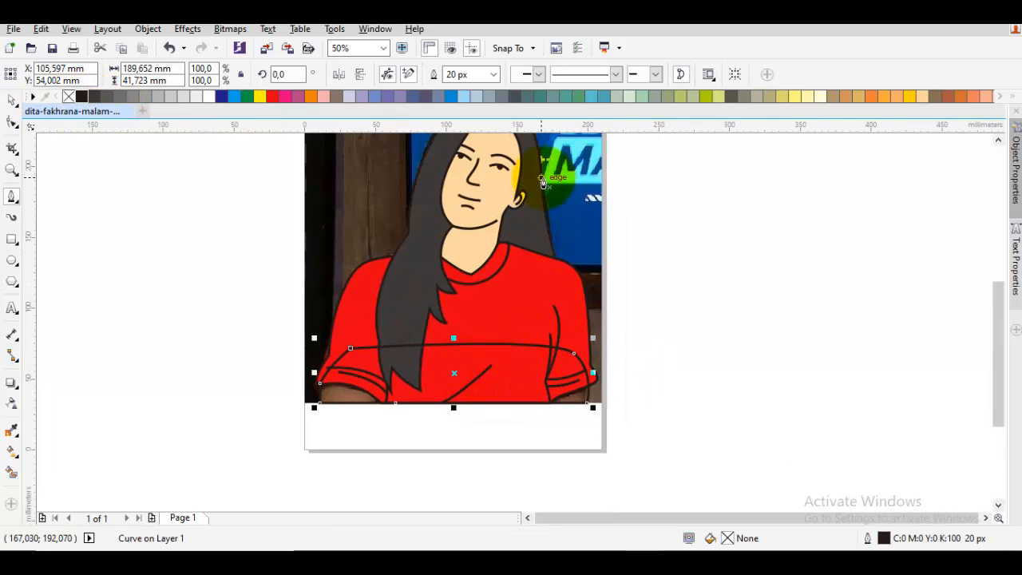
left_click(924, 98)
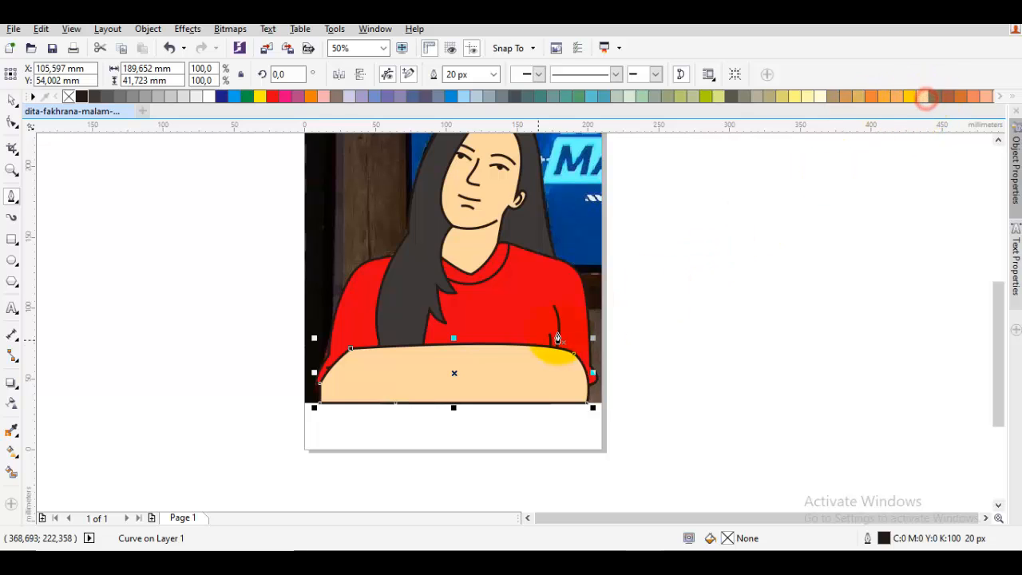
- Reorder the arm shape so it sits directly in front of the photo, behind the shirt and hair
right_click(509, 361)
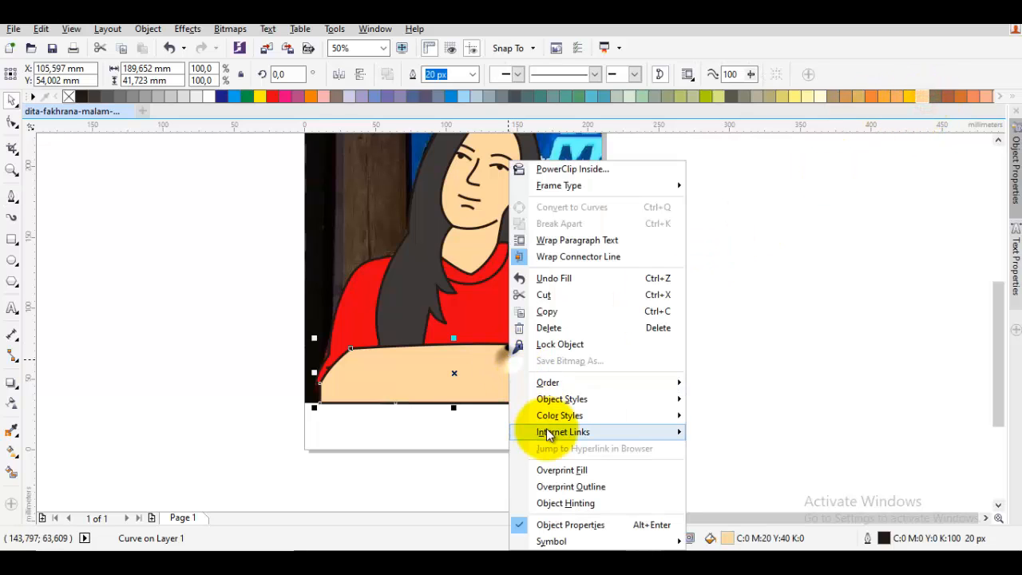
mouse_move(555, 390)
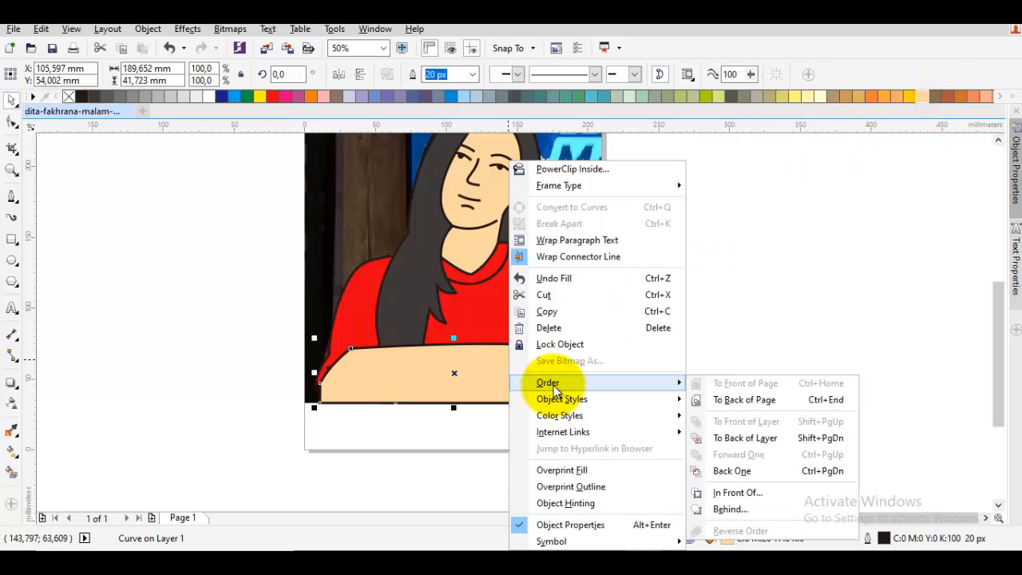
left_click(737, 492)
left_click(584, 234)
left_click(751, 306)
- Select all the traced objects without the photo and place a duplicate of them on the empty area beside the page
scroll(664, 378, "down", 1)
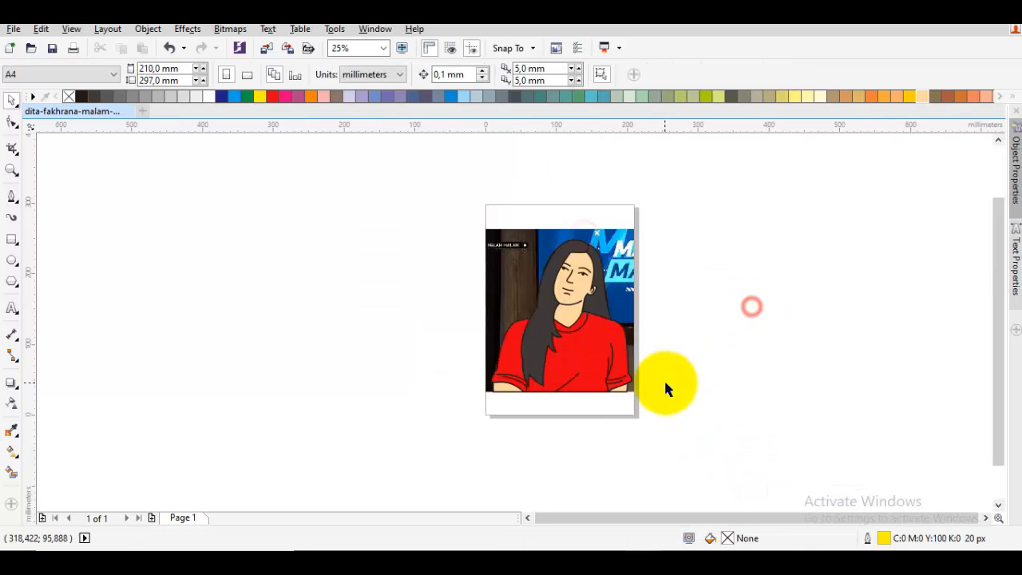
left_click_drag(686, 435, 466, 240)
scroll(438, 297, "right", 3)
left_click_drag(437, 297, 740, 297)
- Group all the objects of the duplicated figure
right_click(730, 287)
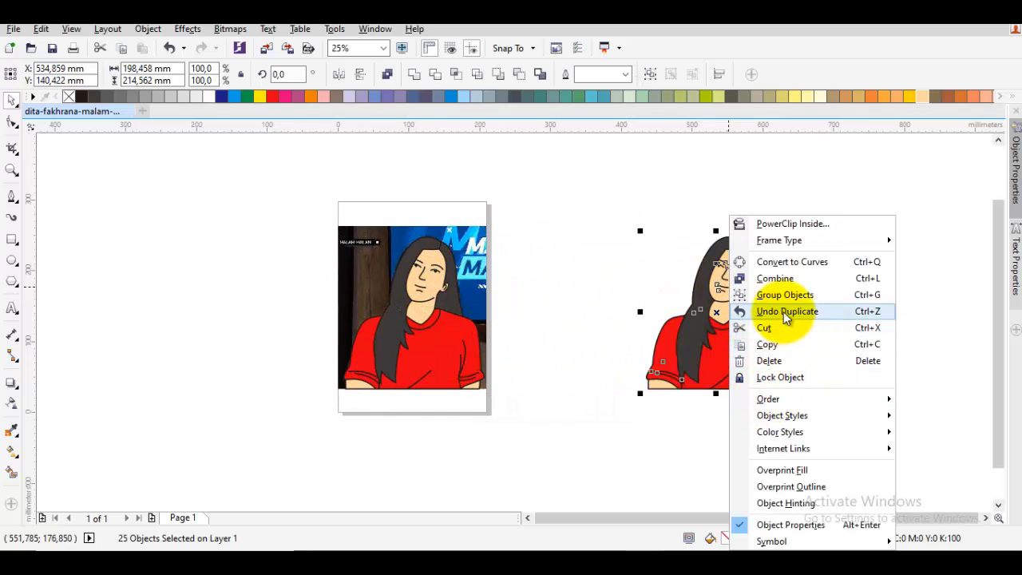
left_click(774, 310)
left_click(782, 295)
left_click(837, 284)
- Draw a rectangle about 167 by 162 mm over the duplicated figure and fill it with pale green
scroll(751, 317, "up", 1)
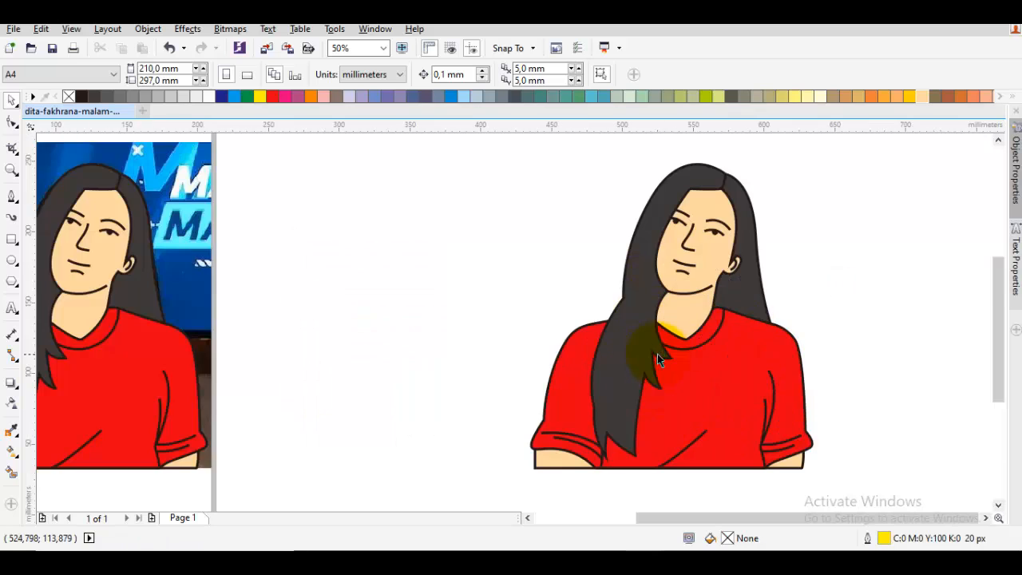
left_click_drag(754, 327, 646, 333)
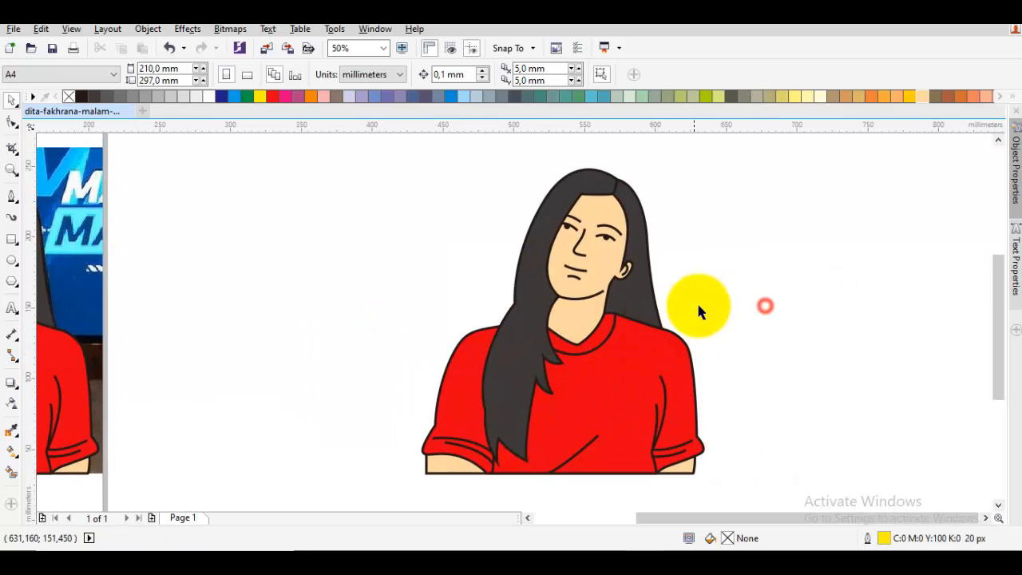
scroll(698, 306, "down", 1)
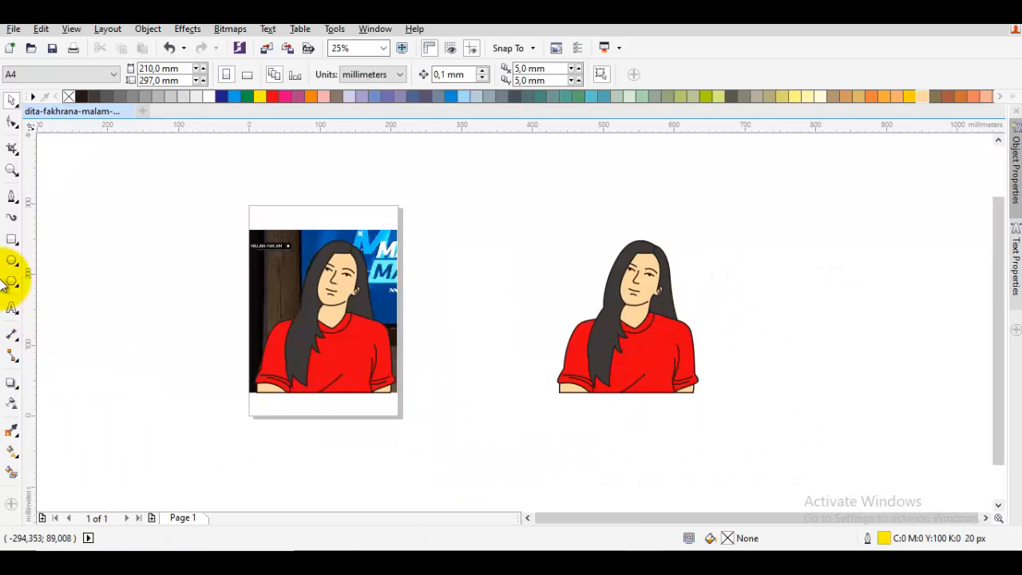
left_click(12, 239)
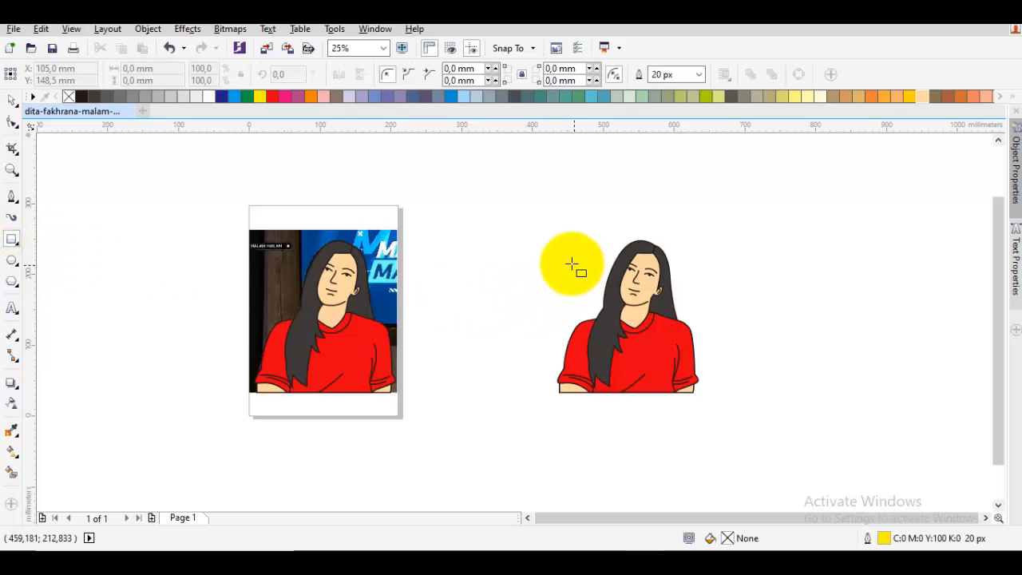
left_click_drag(572, 256, 691, 372)
key("space")
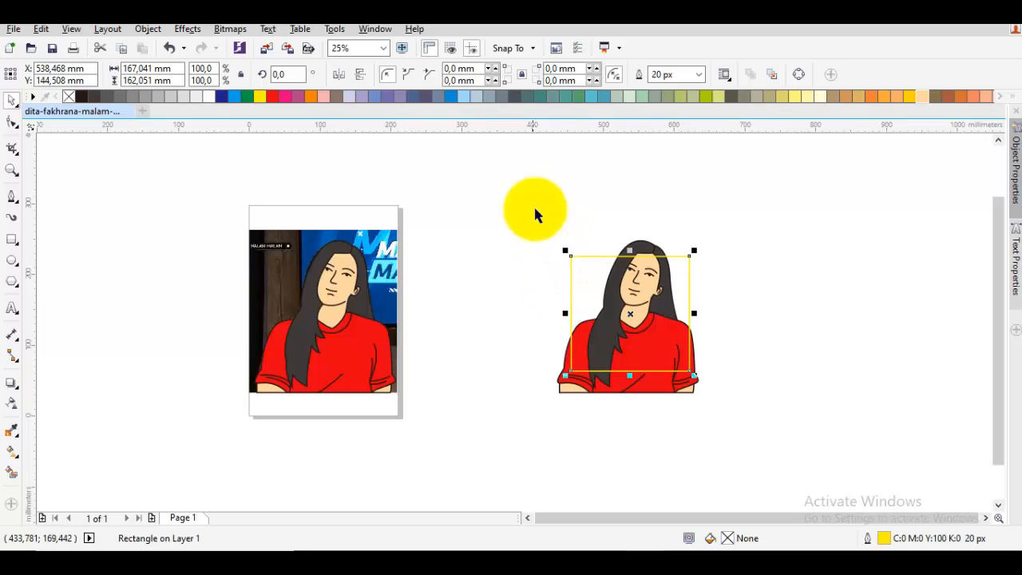
left_click(627, 95)
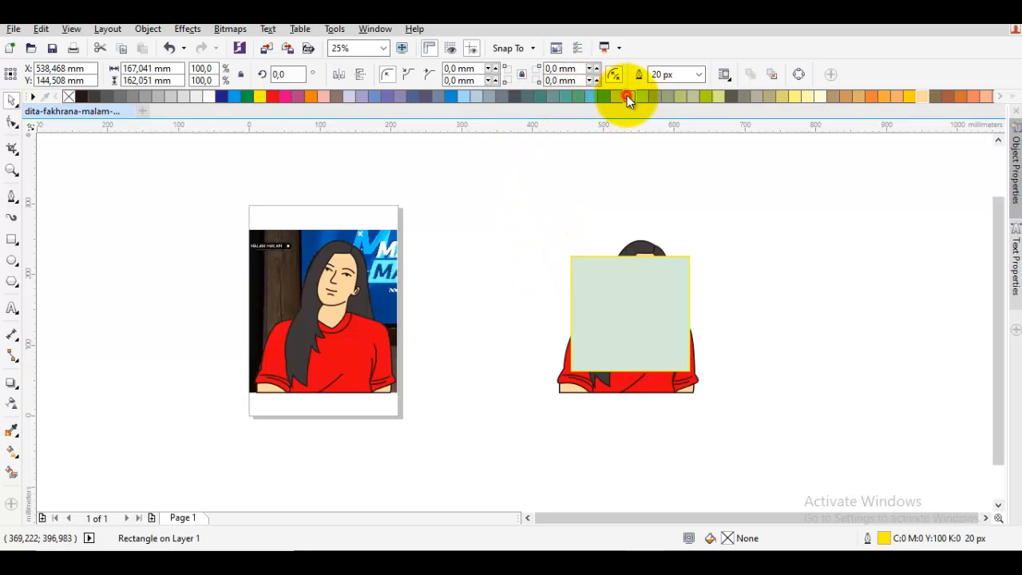
- Send the rectangle to the back of the layer, behind the duplicated figure
right_click(602, 276)
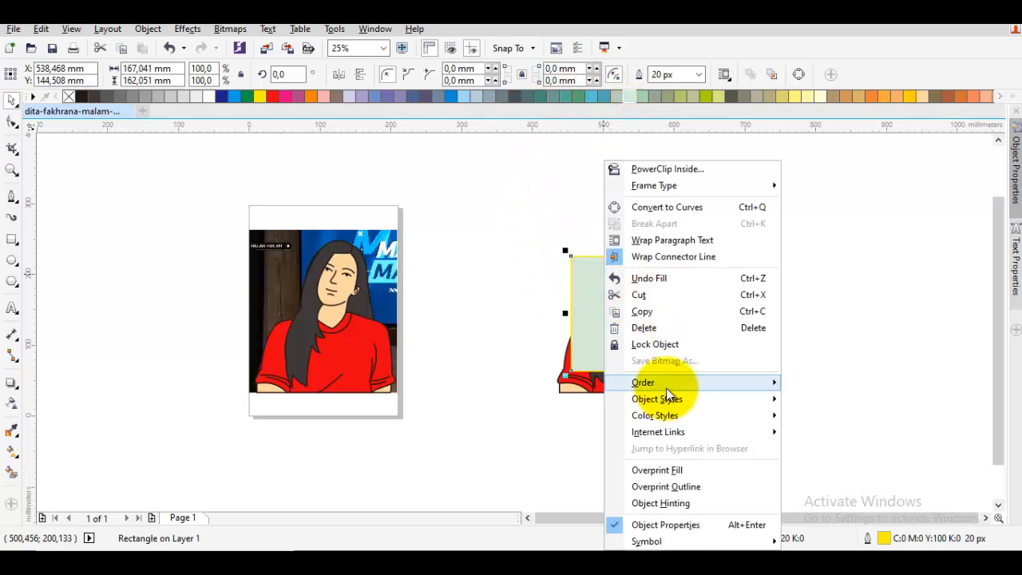
mouse_move(723, 386)
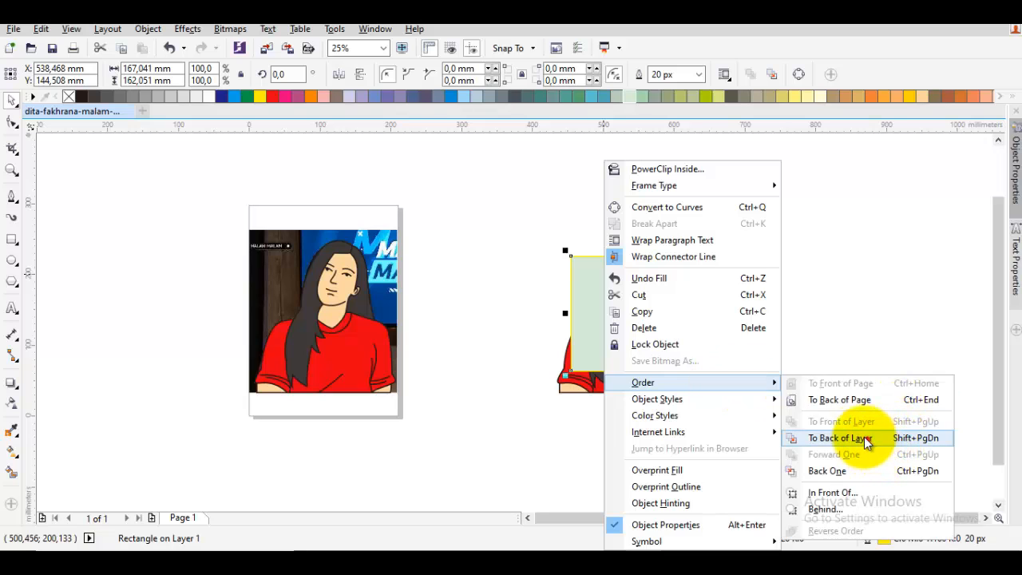
left_click(867, 440)
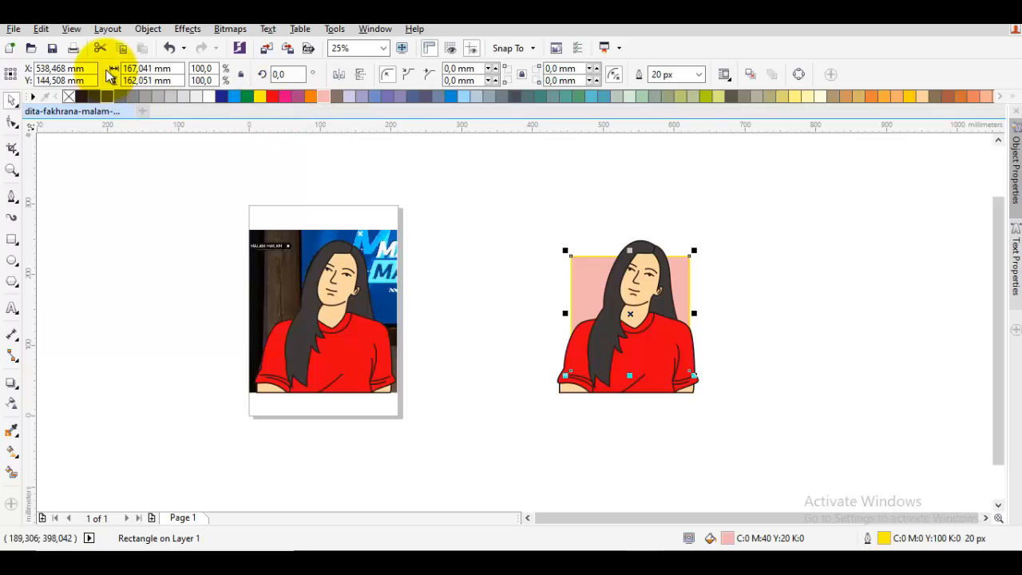
- Remove the background rectangle's outline and change its fill to a pale pink shade
right_click(68, 97)
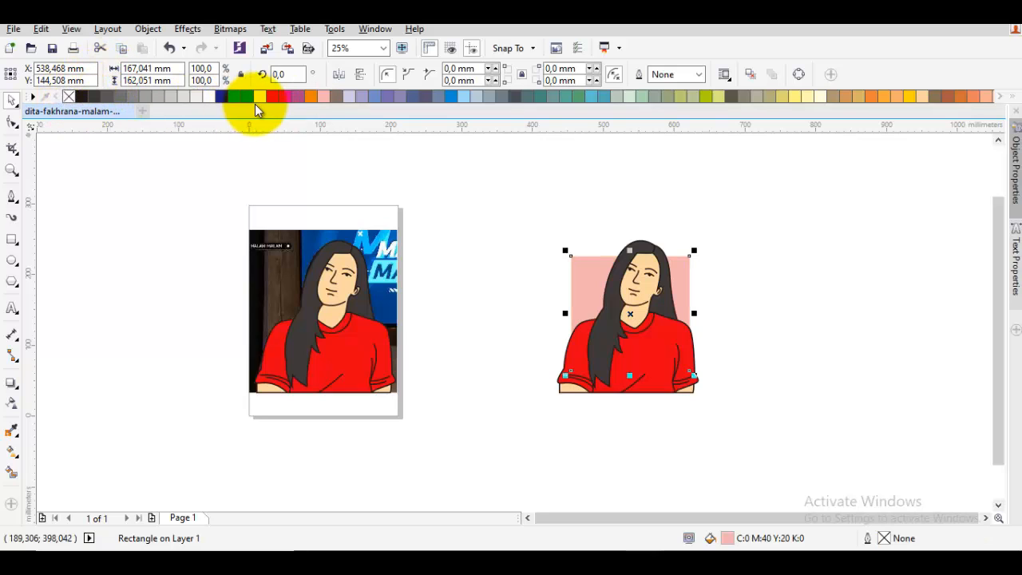
left_click(321, 95)
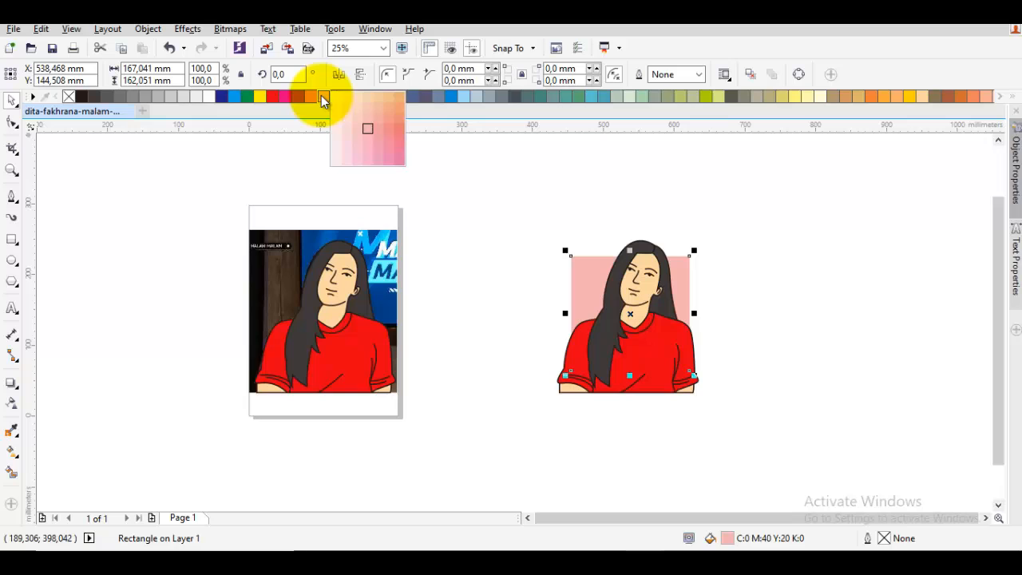
left_click(344, 149)
left_click(488, 201)
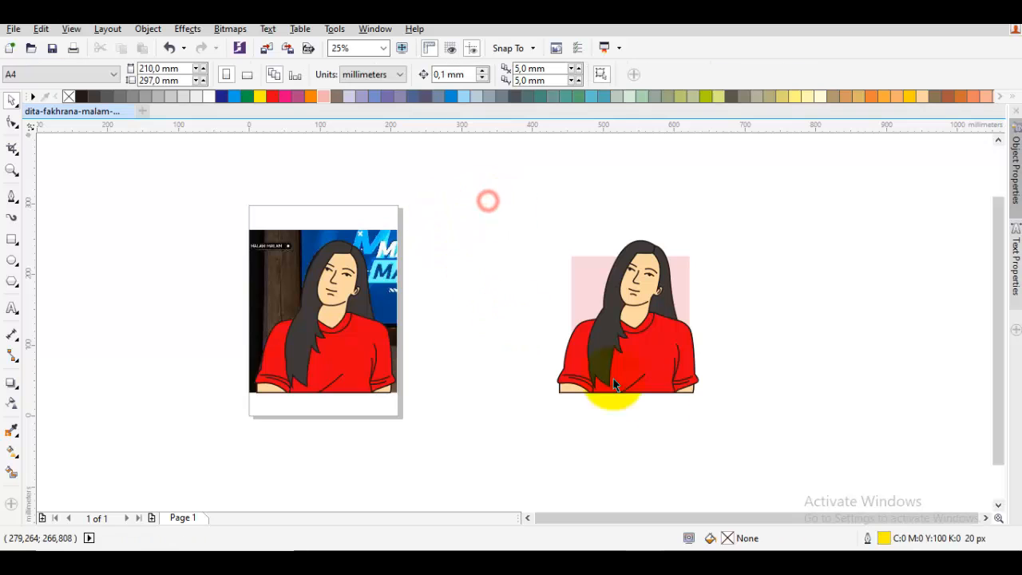
- Group the duplicated figure together with its pink background rectangle
left_click_drag(799, 415, 488, 169)
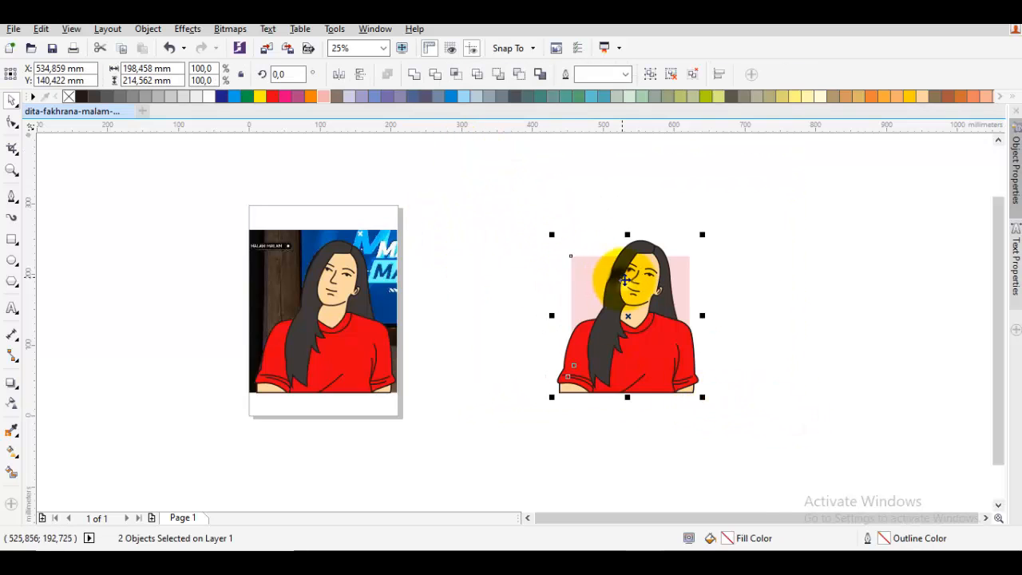
right_click(626, 279)
left_click(680, 294)
scroll(701, 280, "up", 1)
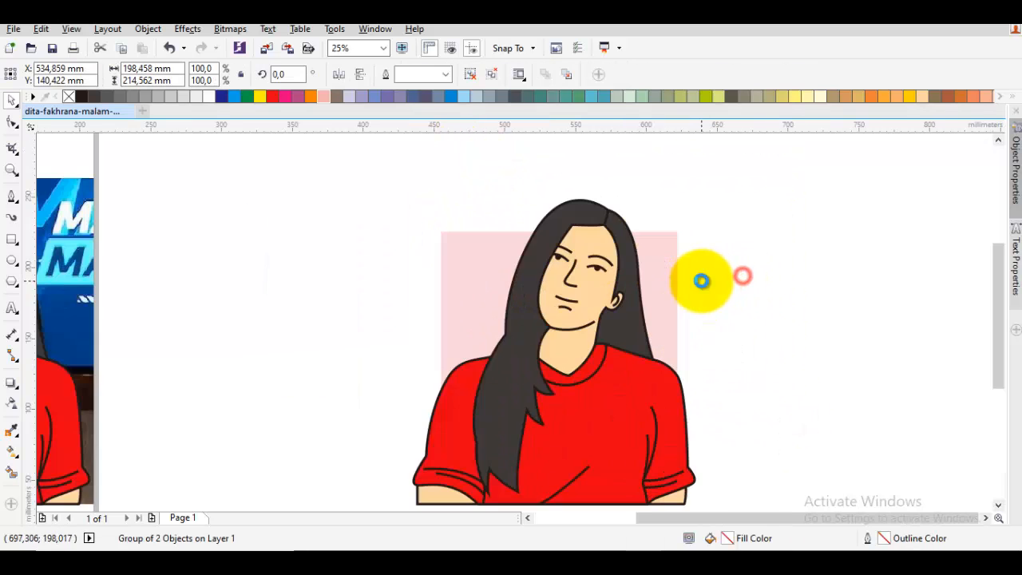
left_click(701, 281)
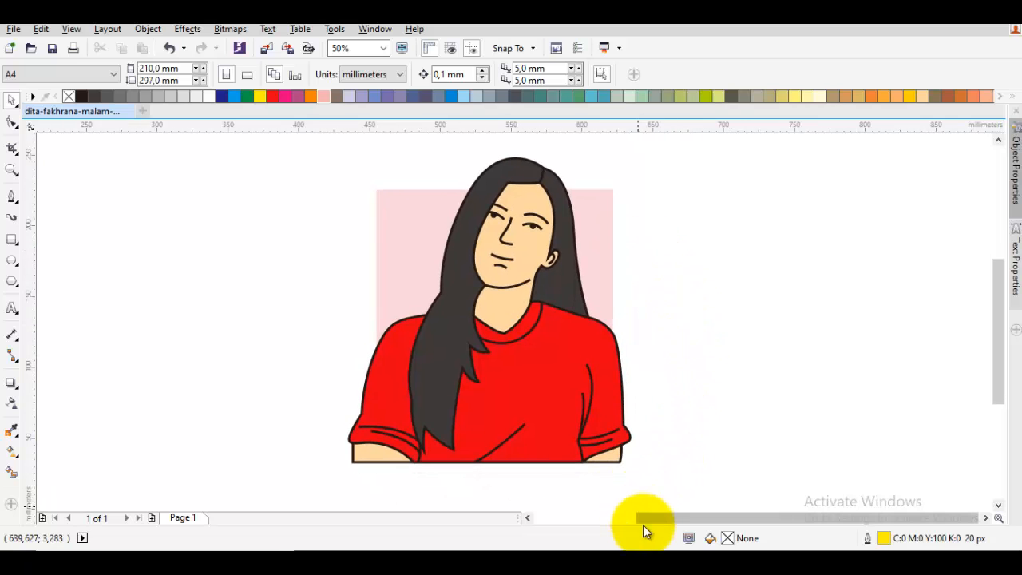